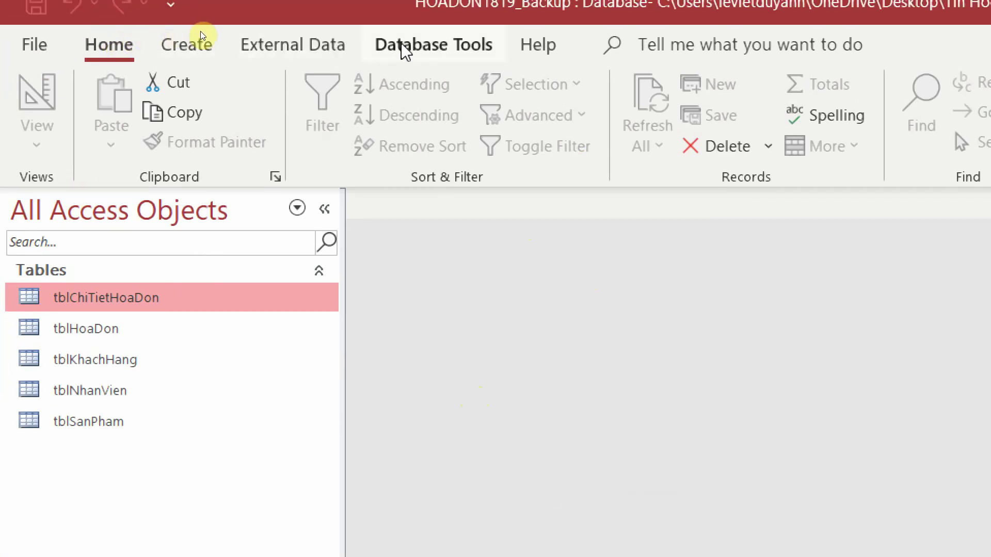
# Create a new query in design view and add the tblNhanVien table to it
pyautogui.click(187, 46)
pyautogui.click(418, 148)
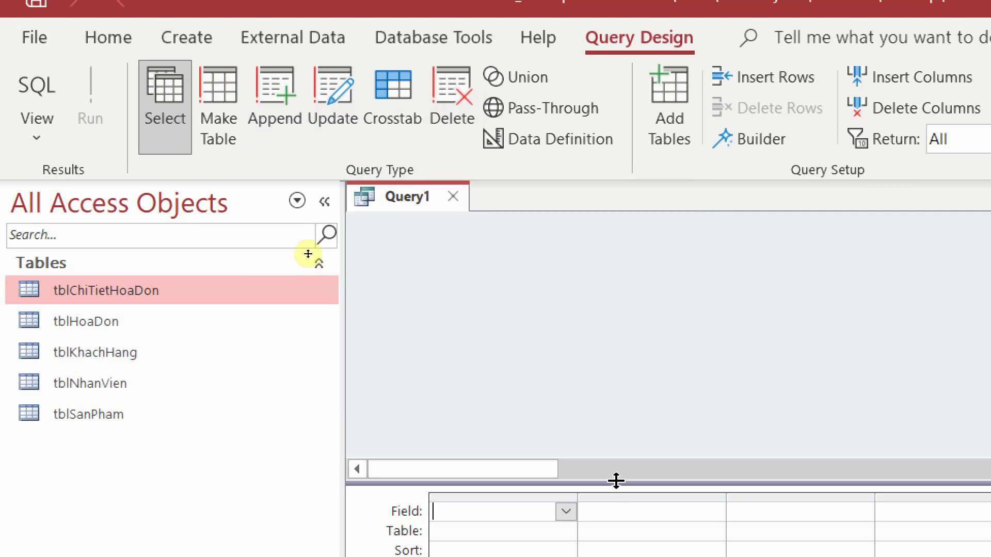
pyautogui.moveTo(608, 429); pyautogui.dragTo(609, 377)
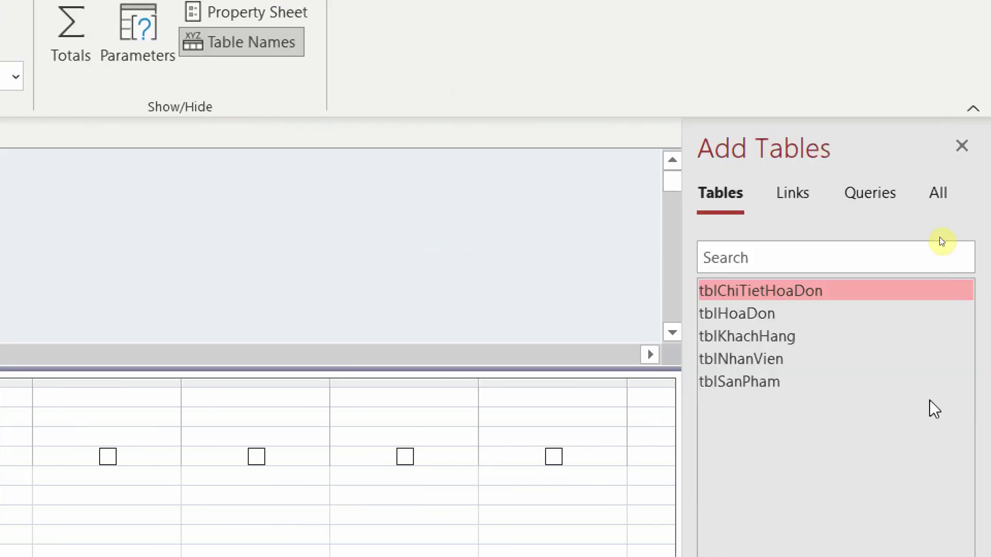
pyautogui.click(760, 359)
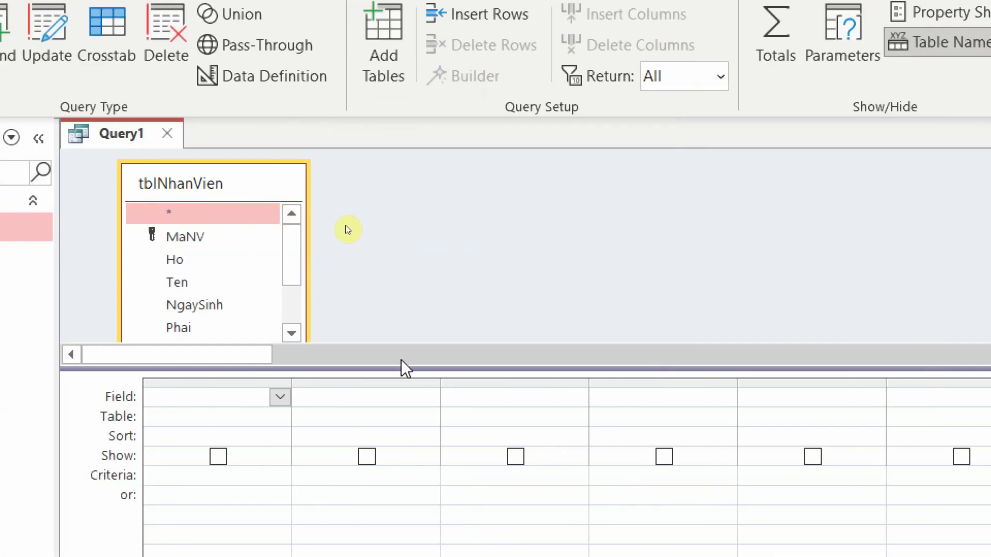
# Add the fields MaNV, Ho, Ten and NgaySinh from tblNhanVien to the query grid
pyautogui.moveTo(380, 369); pyautogui.dragTo(380, 399)
pyautogui.doubleClick(200, 240)
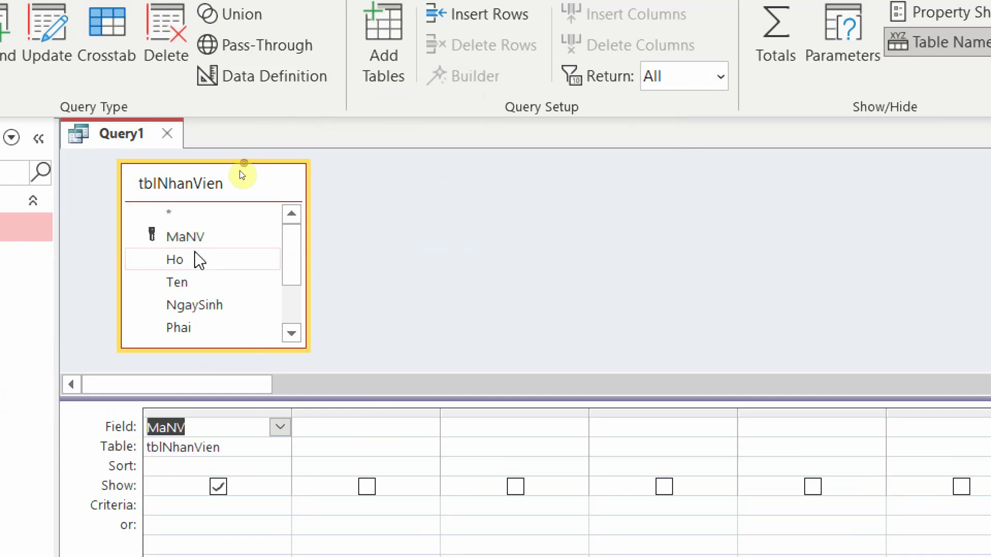
pyautogui.doubleClick(181, 261)
pyautogui.doubleClick(187, 283)
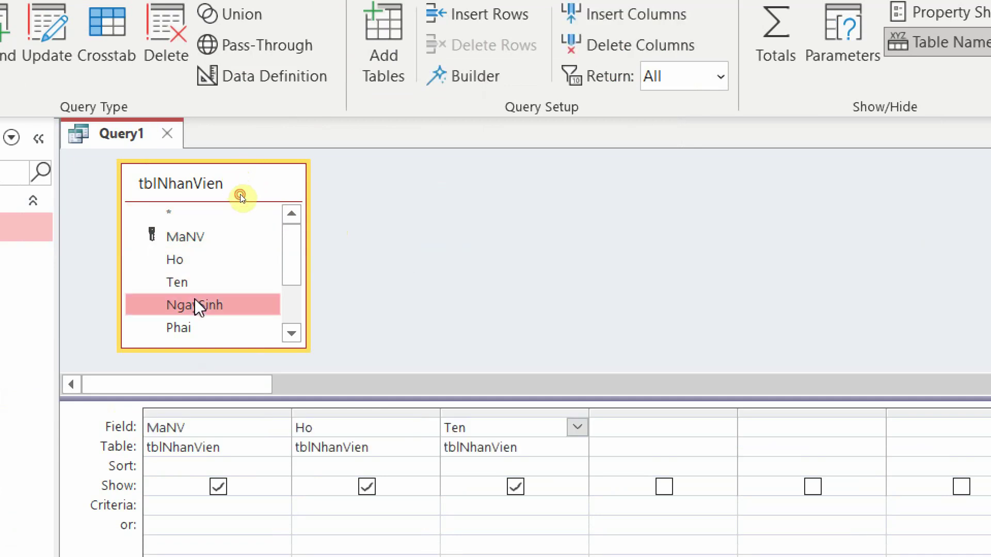
pyautogui.doubleClick(195, 305)
# Set the criterion of NgaySinh to Month([NgaySinh])=1, preview the query's records and return to the design
pyautogui.click(632, 351)
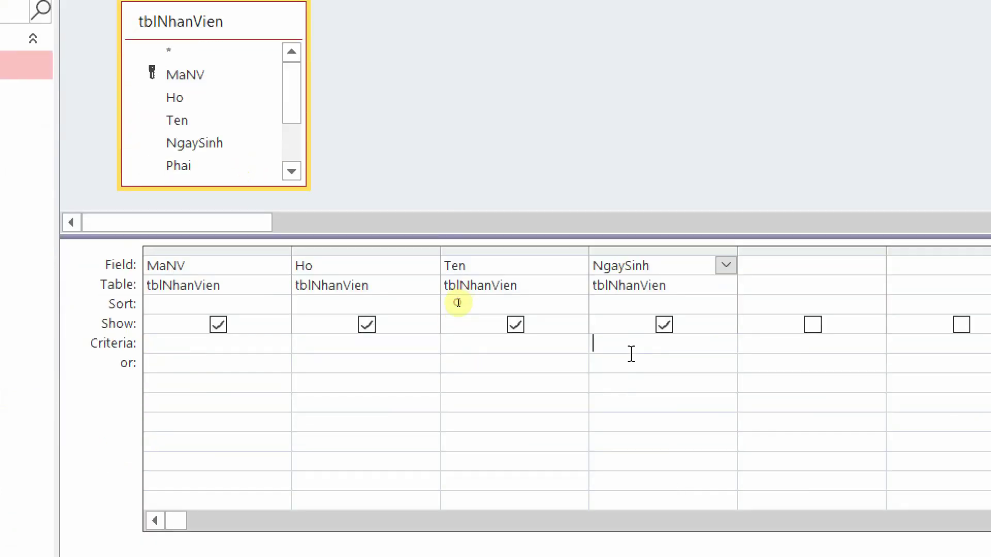
pyautogui.write('month')
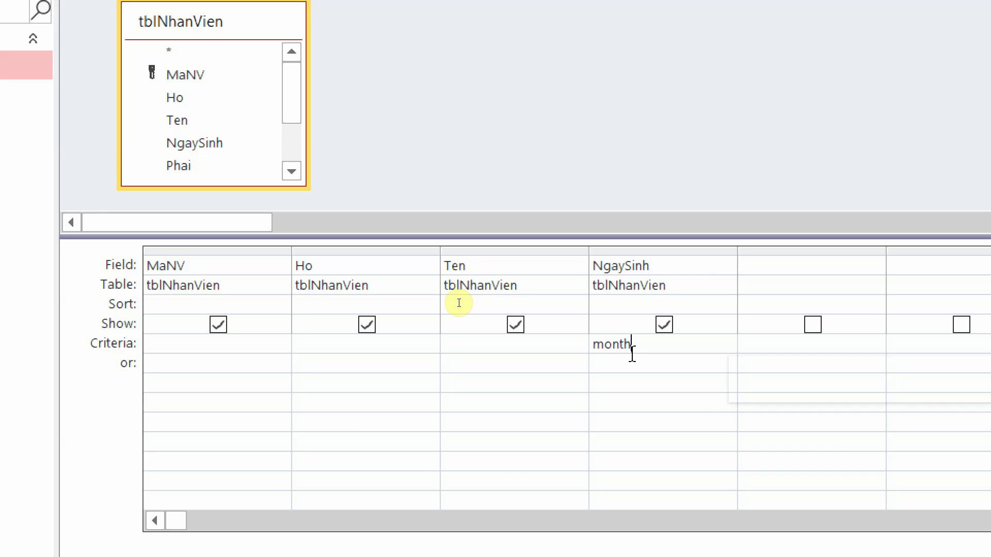
pyautogui.write('([NgaySin')
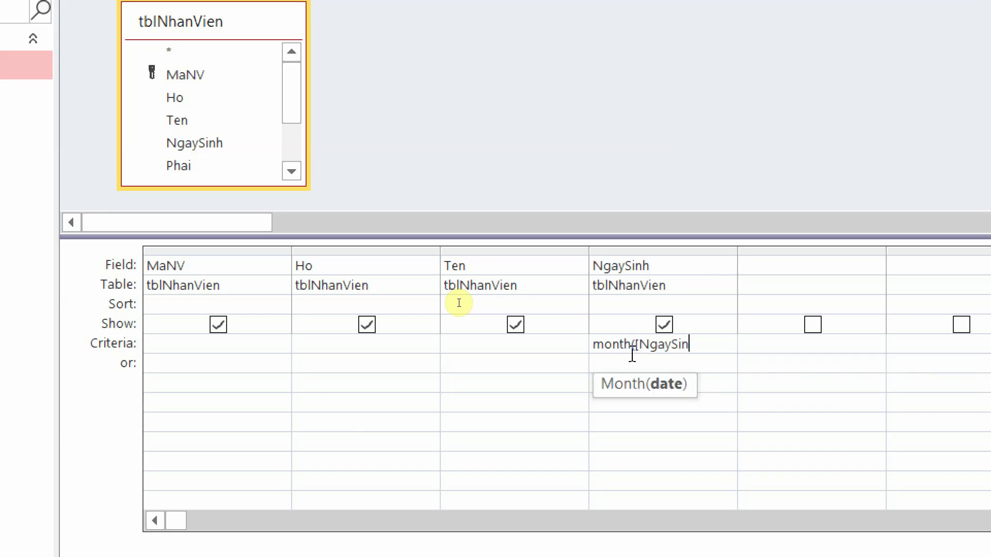
pyautogui.write('h])')
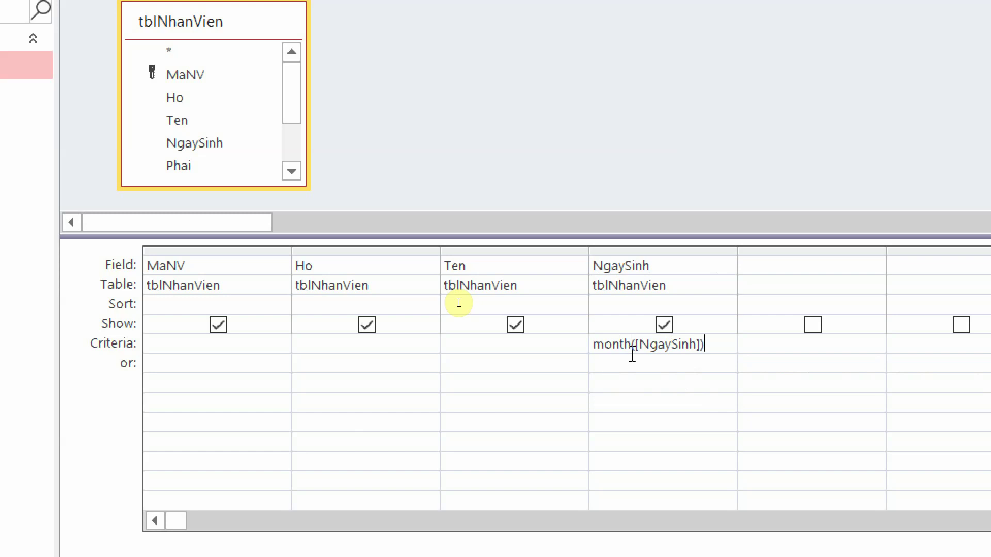
pyautogui.write(' = 1')
pyautogui.click(695, 364)
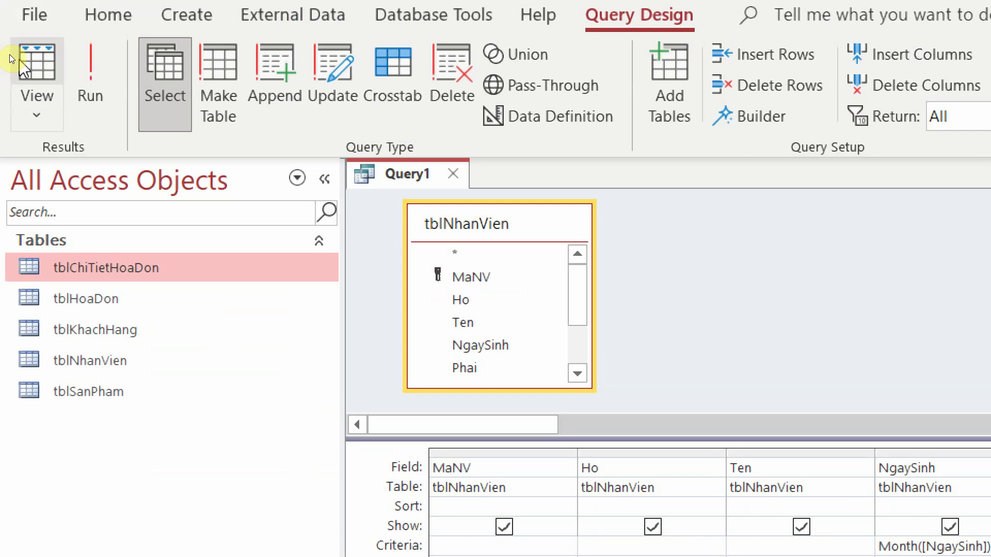
pyautogui.click(21, 61)
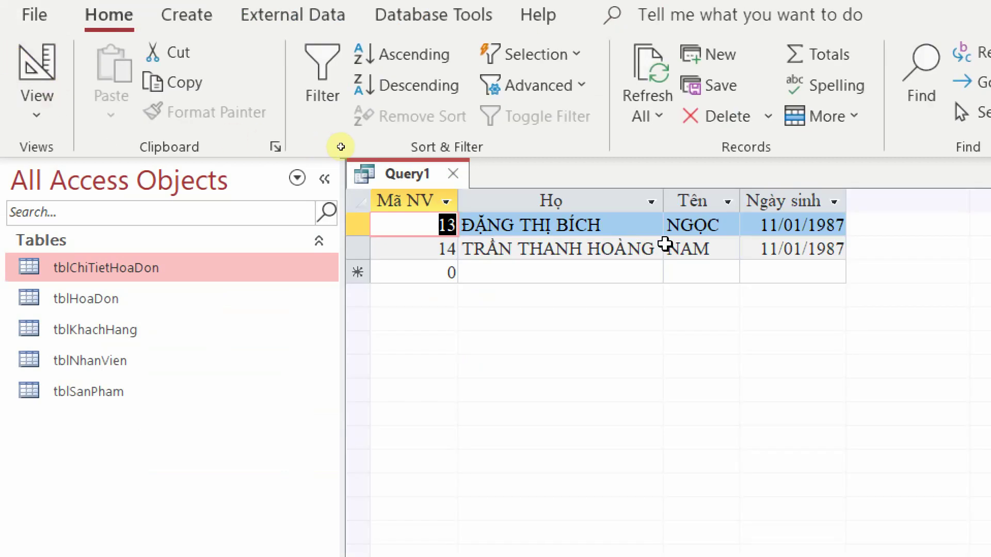
pyautogui.click(25, 62)
# Save the query as a1 and display its records in datasheet view
pyautogui.rightClick(405, 163)
pyautogui.click(464, 177)
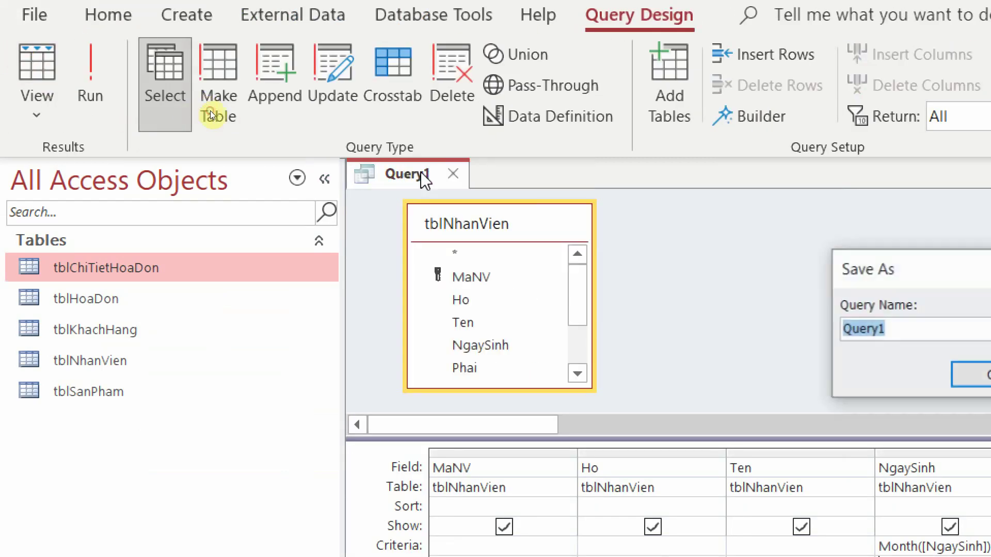
pyautogui.click(900, 329)
pyautogui.moveTo(746, 329); pyautogui.dragTo(475, 331)
pyautogui.write('a1')
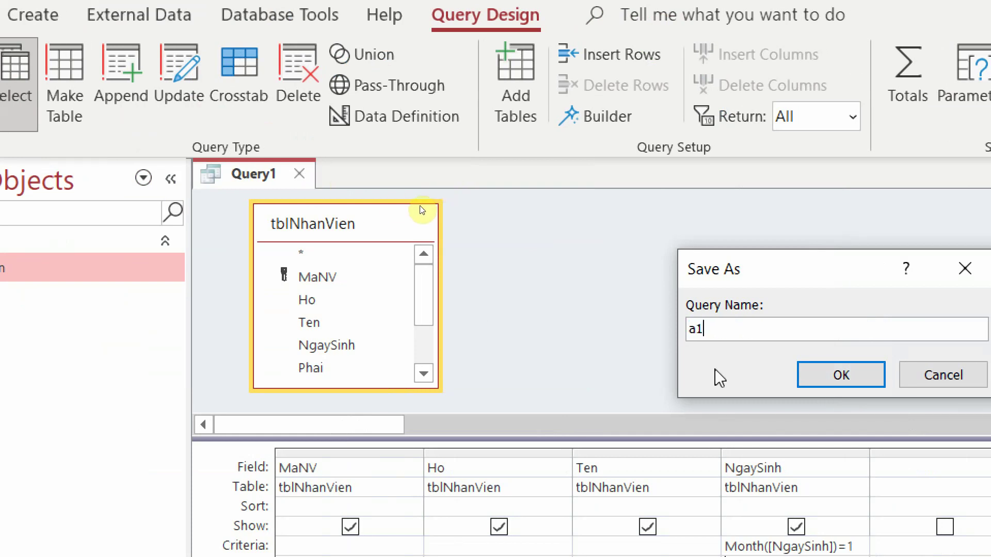
pyautogui.click(862, 376)
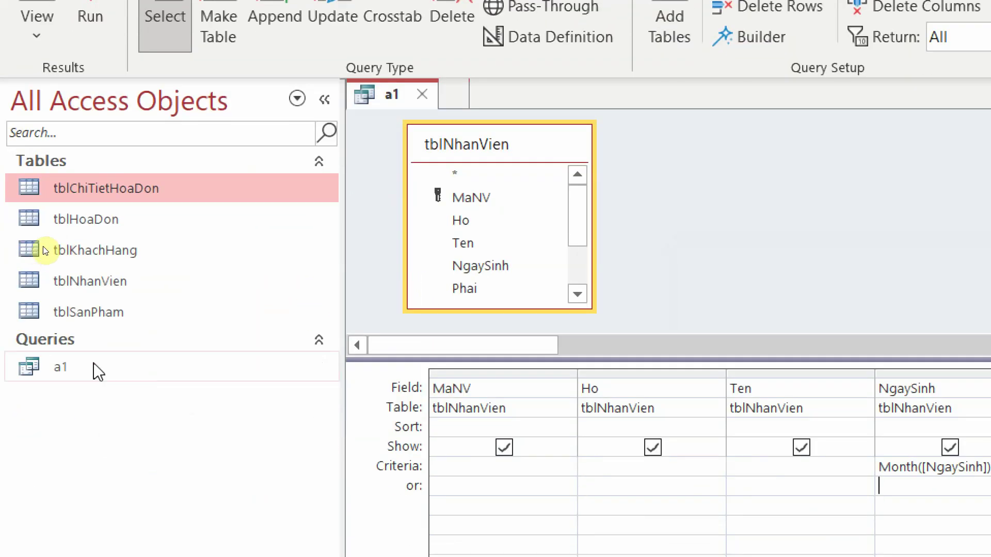
pyautogui.click(82, 442)
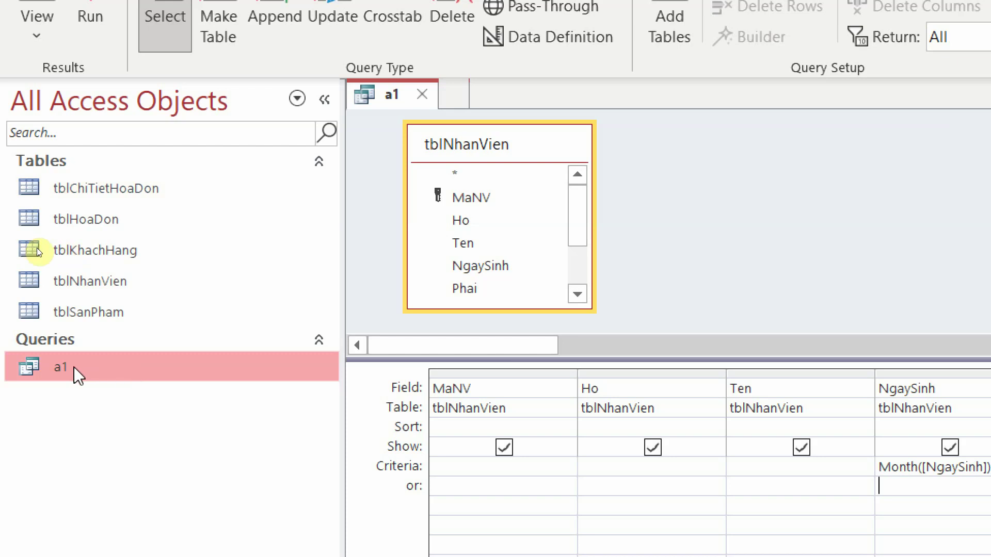
pyautogui.hotkey('ctrl', '.')
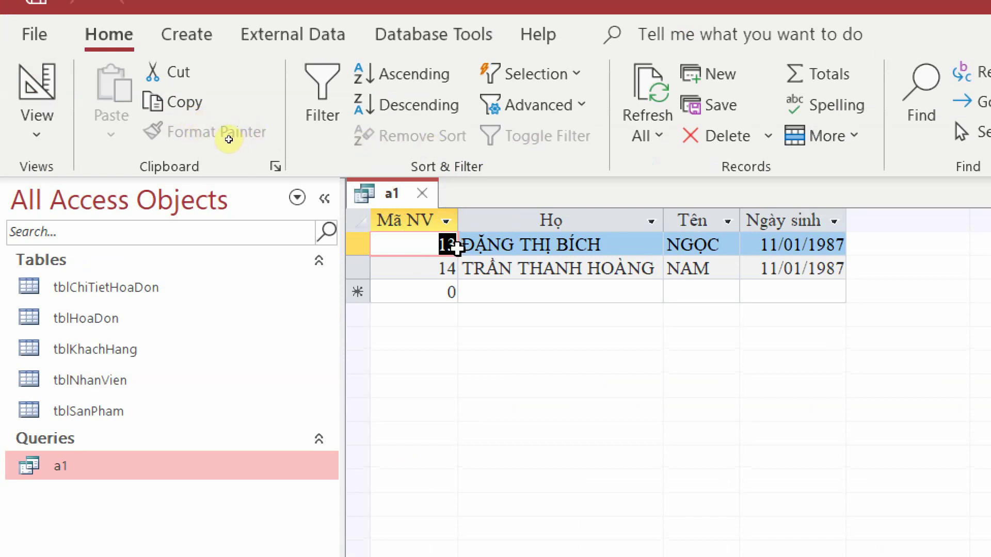
# Open the tblNhanVien table and start a new record with the next employee number, surname and given name
pyautogui.doubleClick(106, 380)
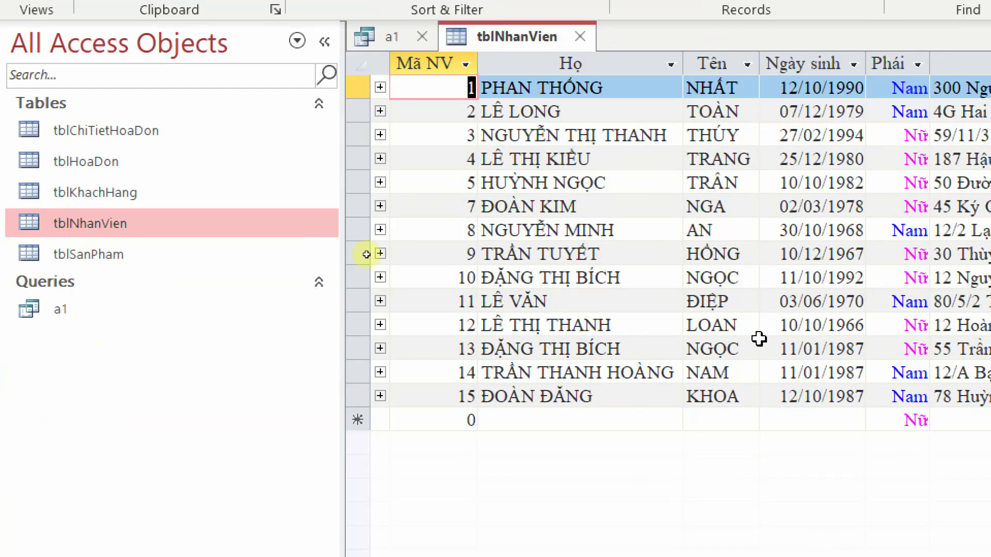
pyautogui.click(471, 419)
pyautogui.write('16')
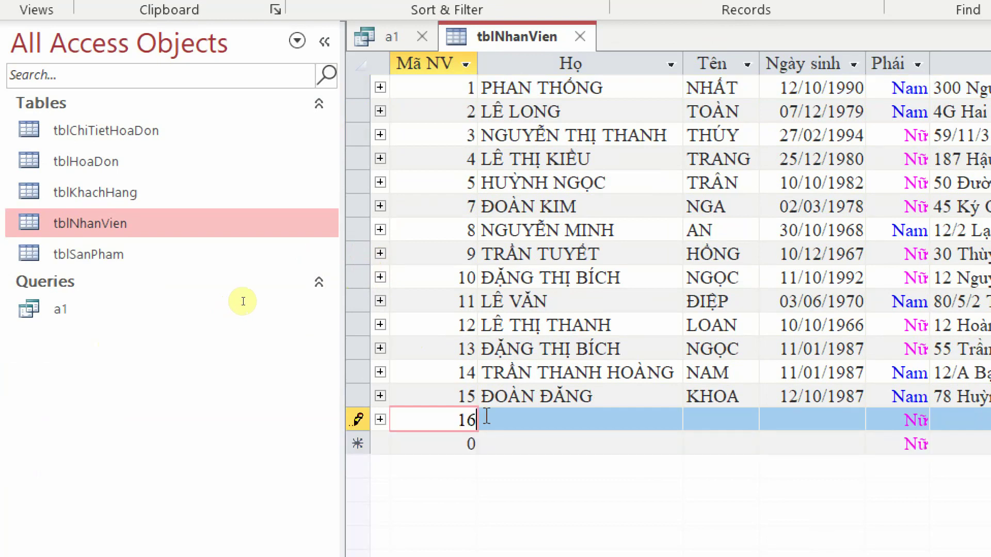
pyautogui.click(542, 415)
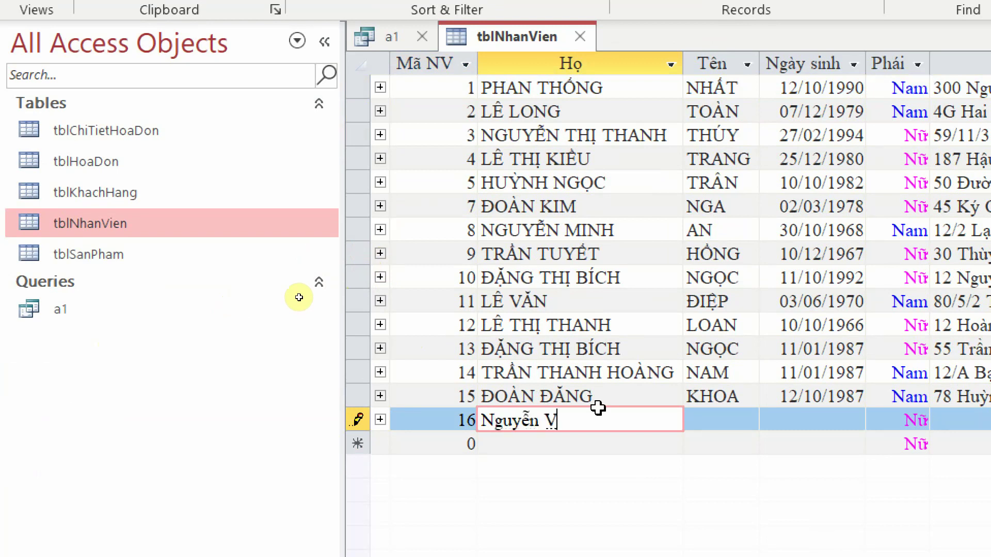
pyautogui.click(722, 419)
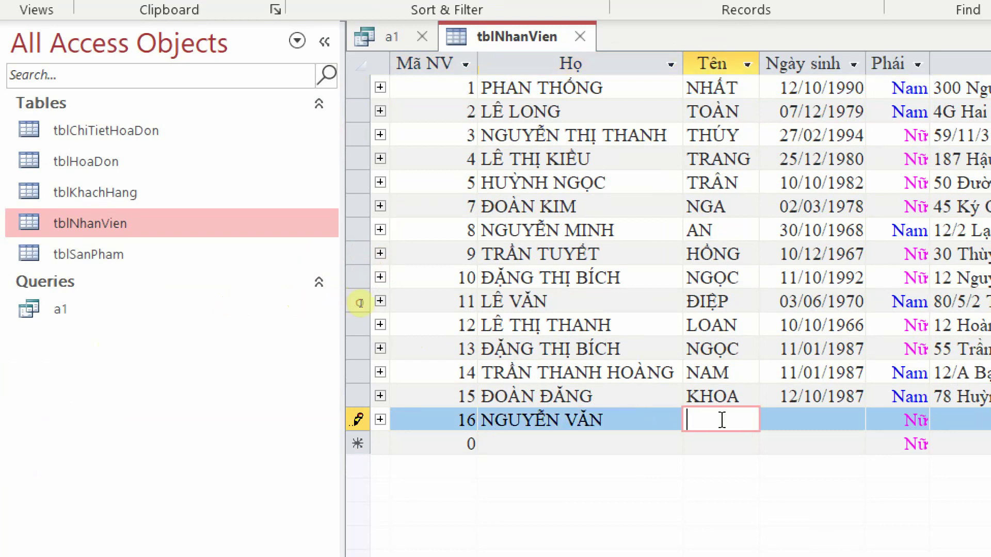
pyautogui.write('A')
# Fill in the new employee's date of birth in the Ngày sinh column and commit the record
pyautogui.click(614, 425)
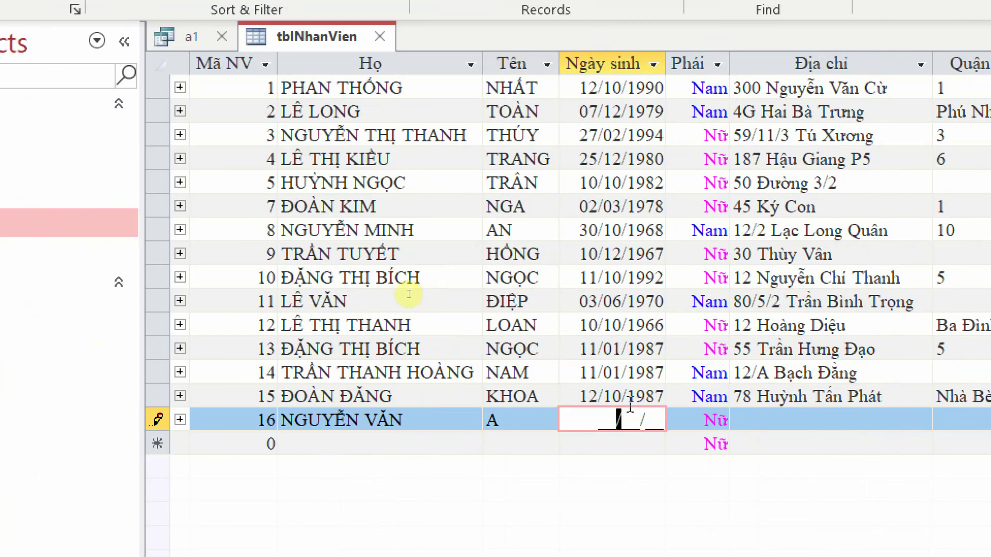
pyautogui.click(609, 421)
pyautogui.write('15')
pyautogui.click(586, 423)
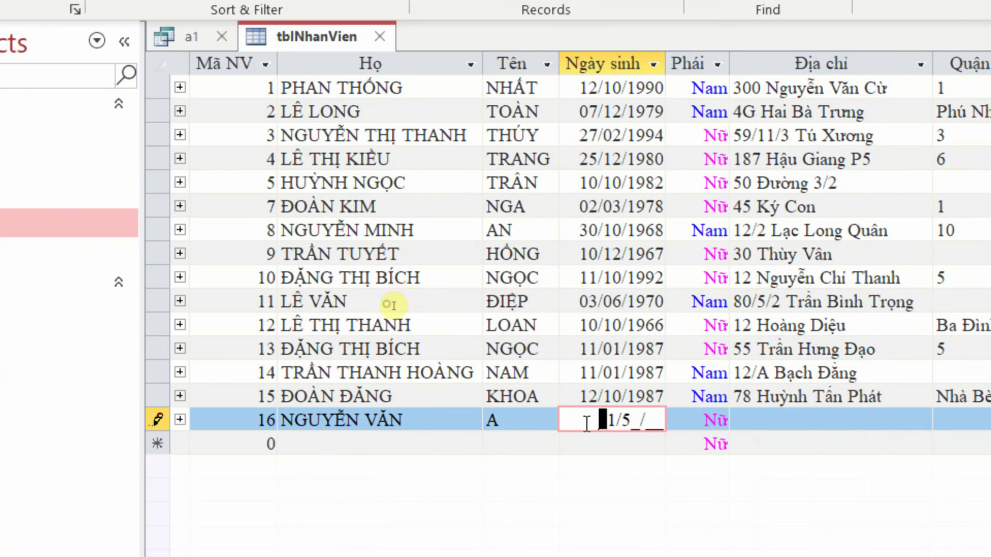
pyautogui.write('1/')
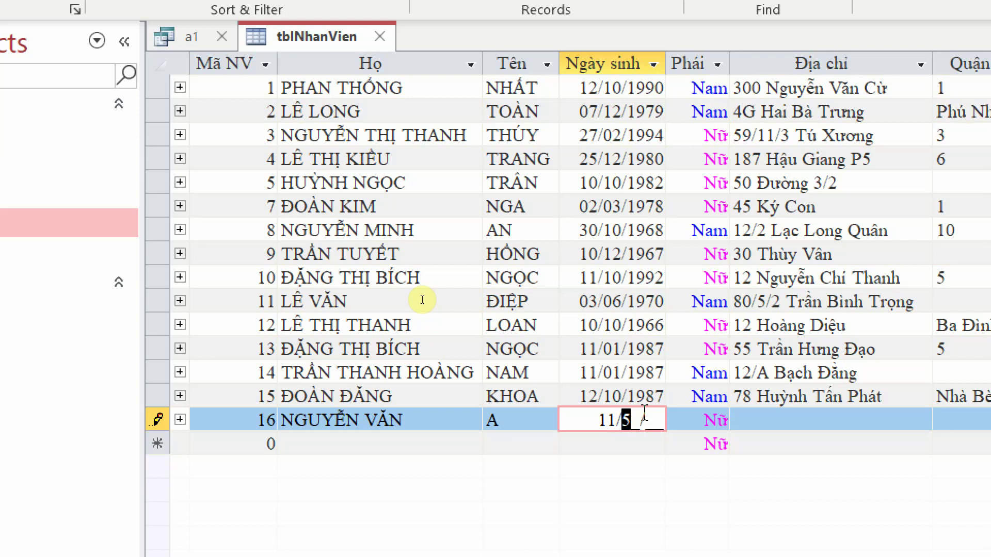
pyautogui.write('01/')
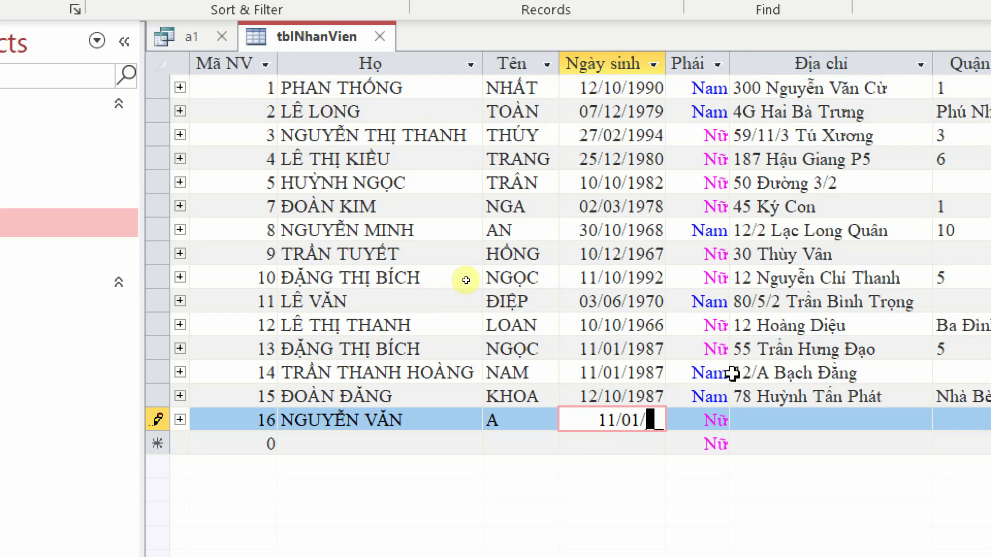
pyautogui.write('95')
pyautogui.click(599, 302)
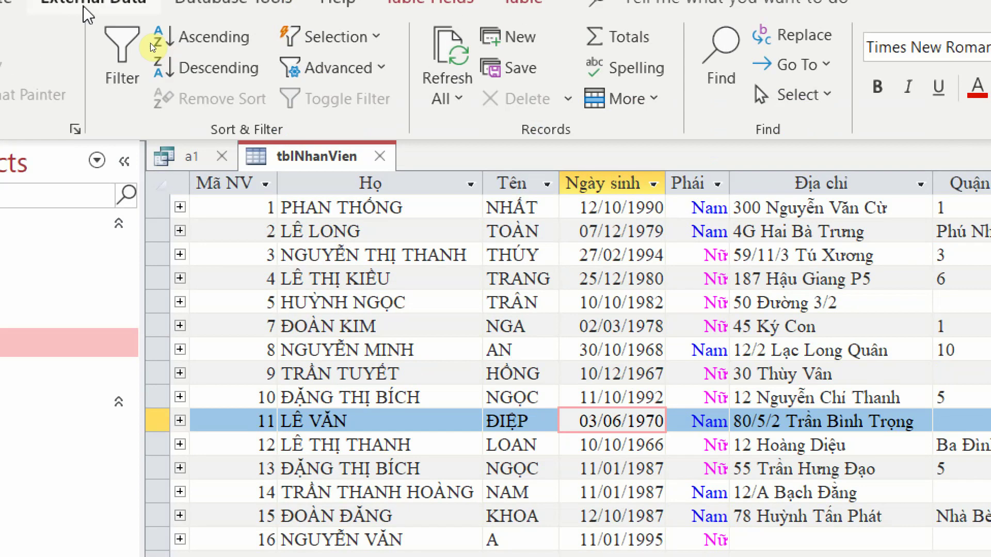
# Return to query a1 and rerun it to check for the newly added employee
pyautogui.rightClick(299, 34)
pyautogui.press('Escape')
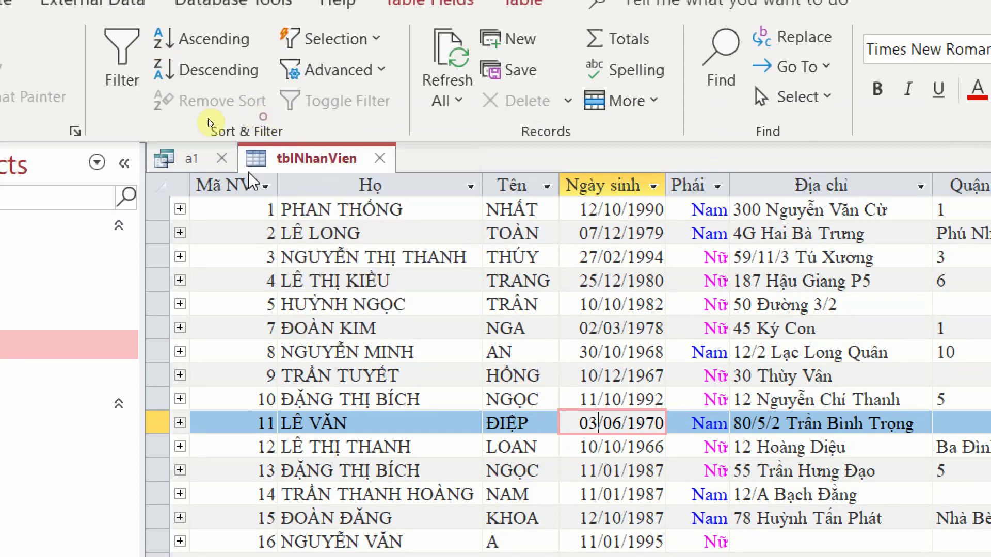
pyautogui.click(192, 160)
pyautogui.click(20, 50)
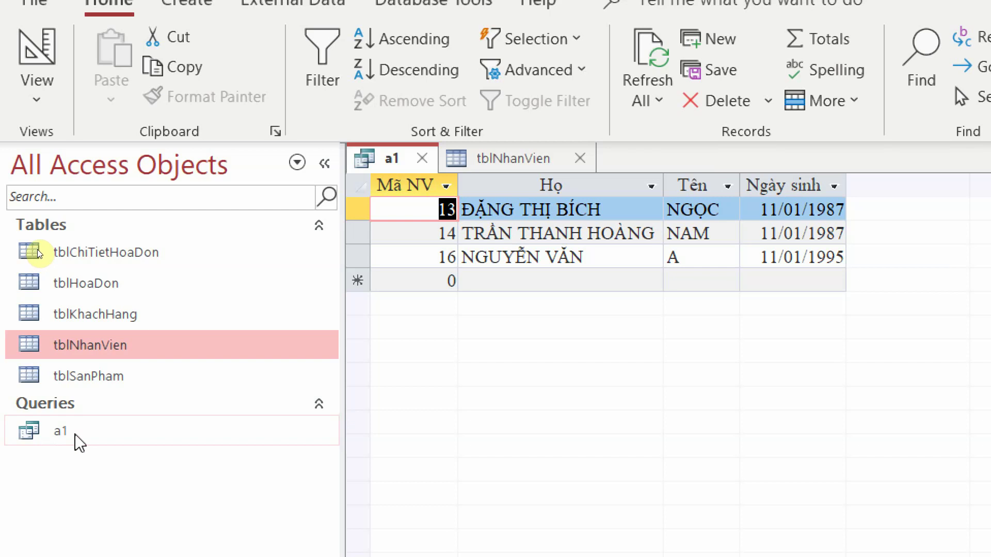
pyautogui.click(135, 445)
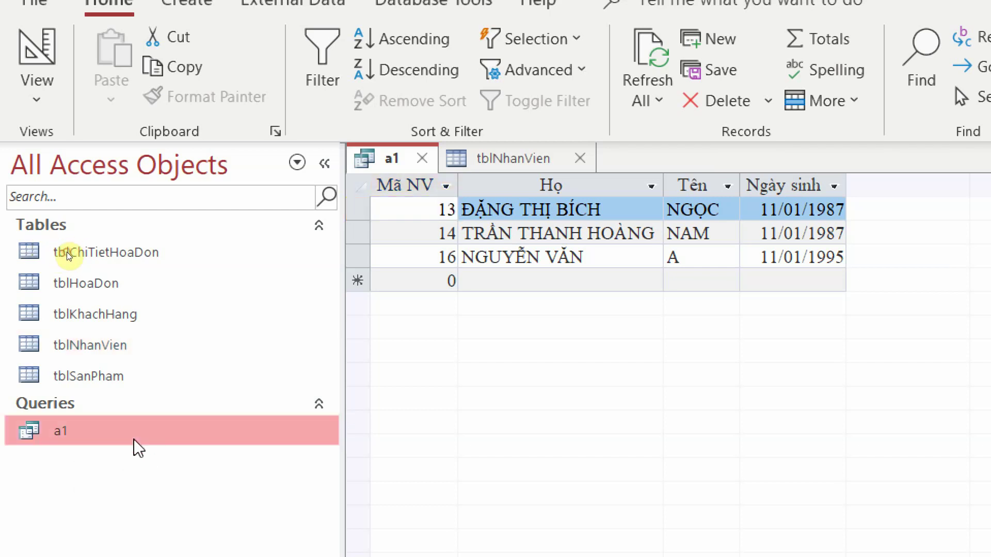
pyautogui.click(170, 346)
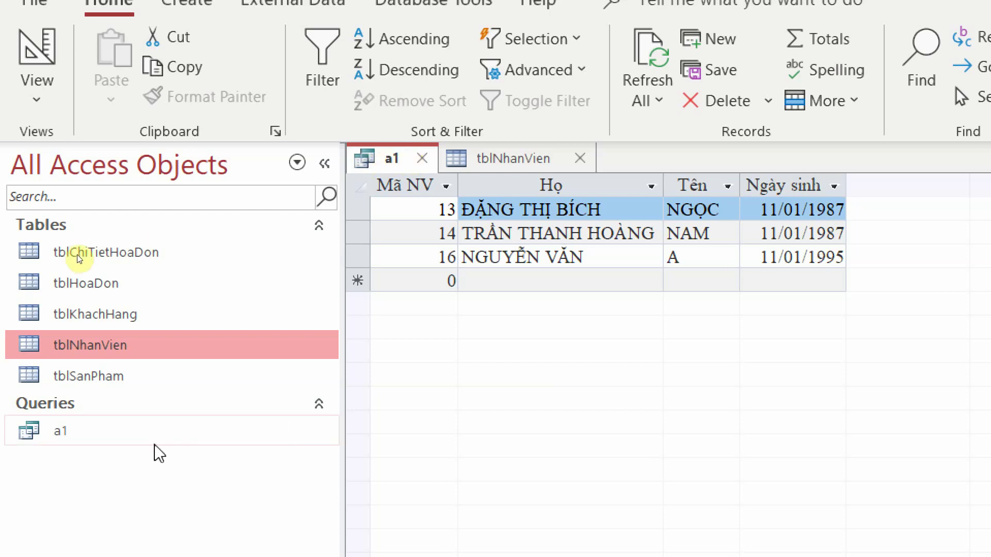
pyautogui.click(154, 443)
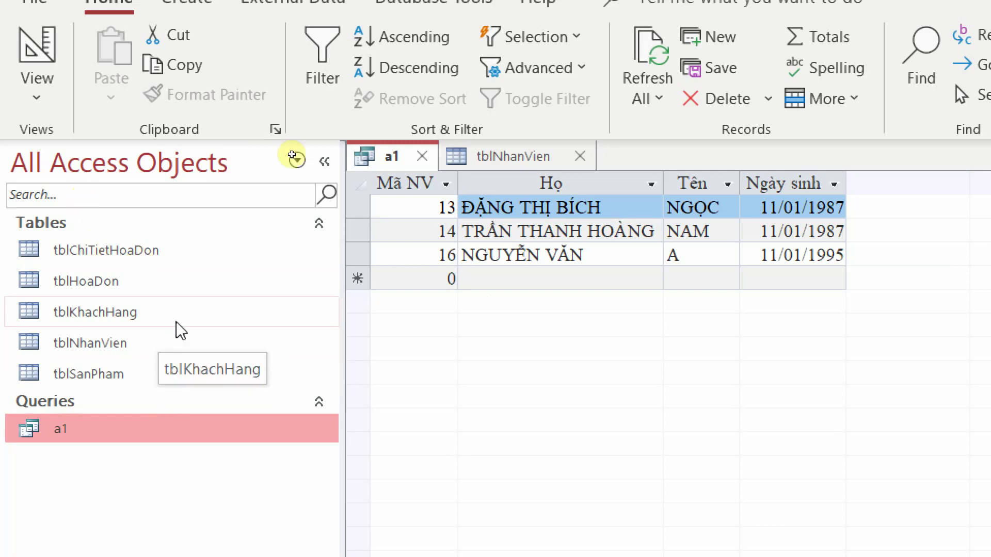
# Close the tblNhanVien table and show query a1 in design view
pyautogui.click(531, 159)
pyautogui.click(580, 157)
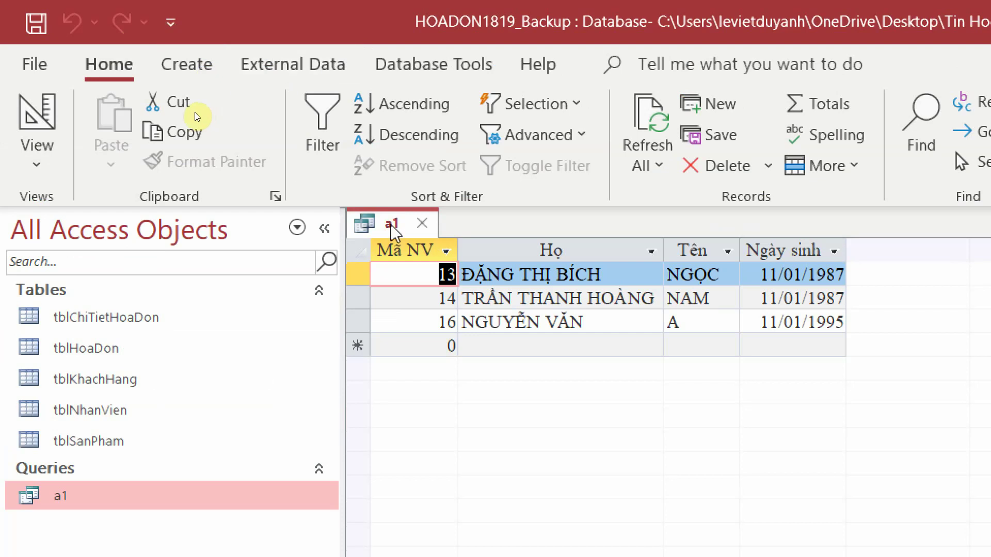
pyautogui.click(37, 112)
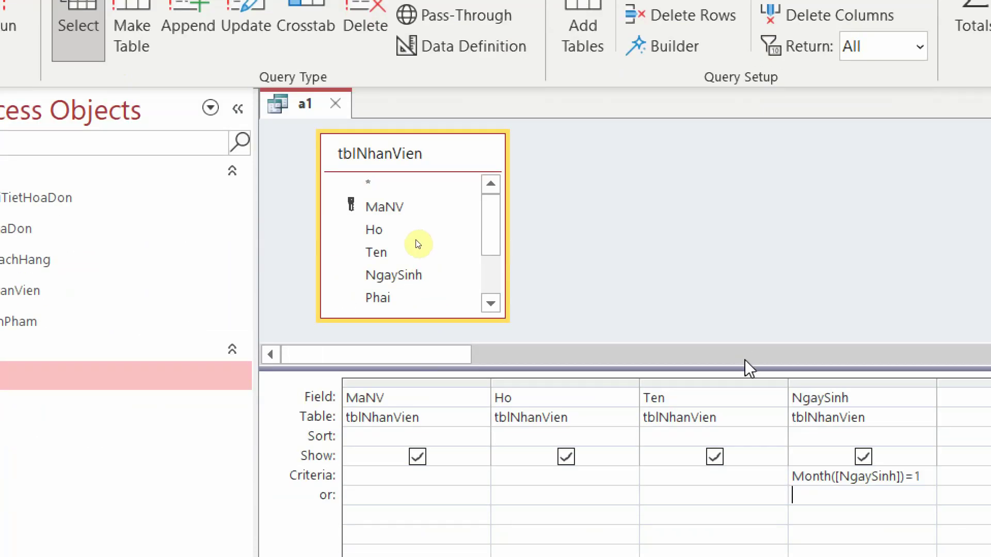
pyautogui.moveTo(733, 366); pyautogui.dragTo(743, 349)
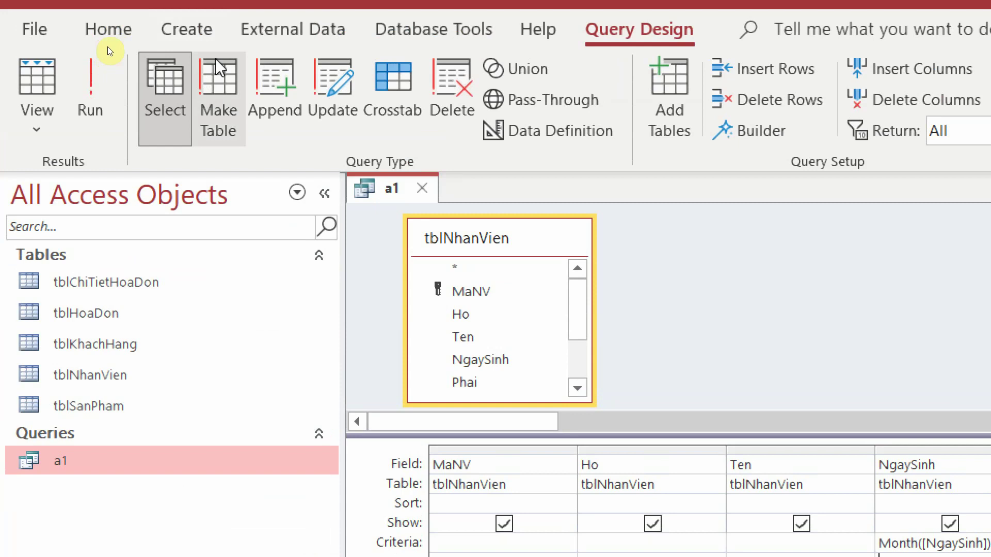
# Make query a1 a make-table query that writes to a new table tblNhanVienSinhThang1 in the current database
pyautogui.click(221, 101)
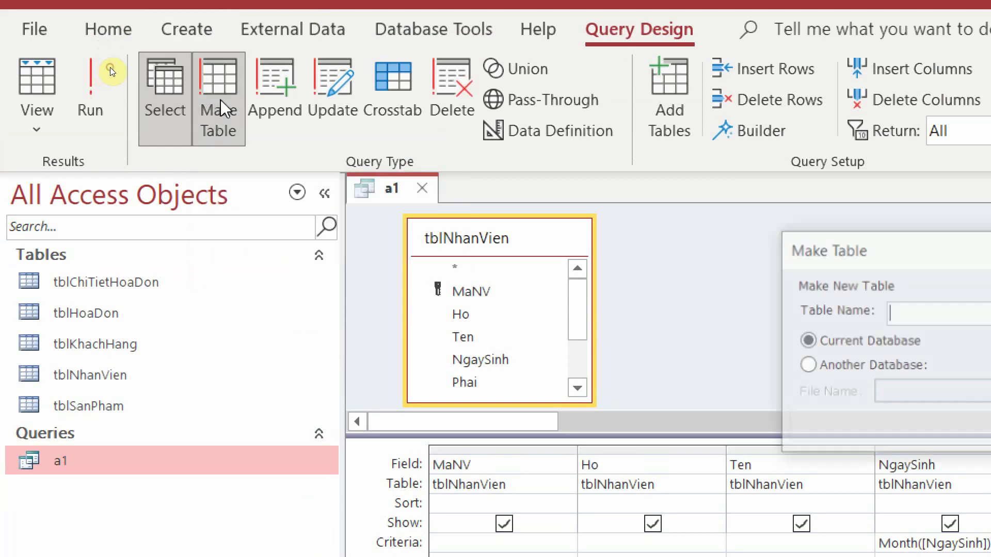
pyautogui.moveTo(894, 237); pyautogui.dragTo(735, 148)
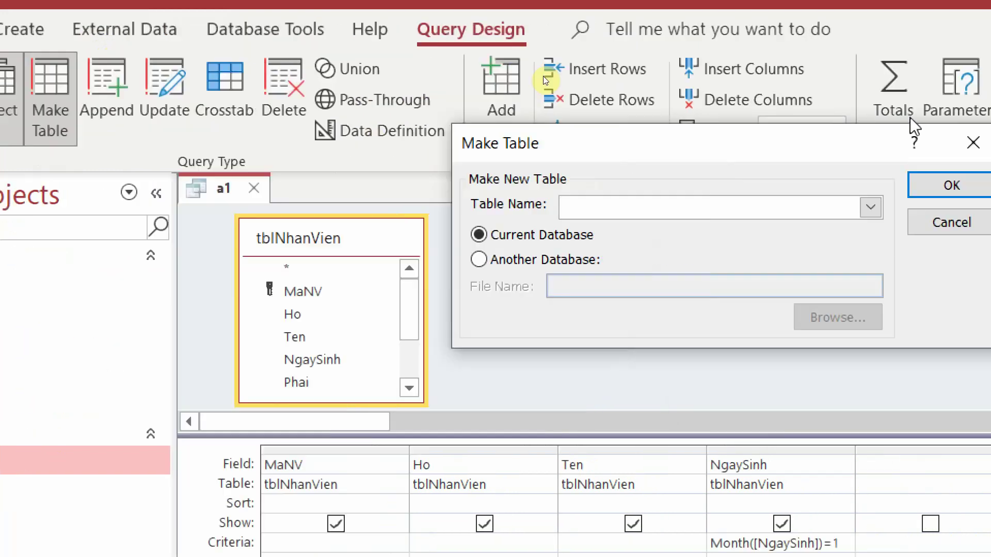
pyautogui.click(860, 207)
pyautogui.click(747, 213)
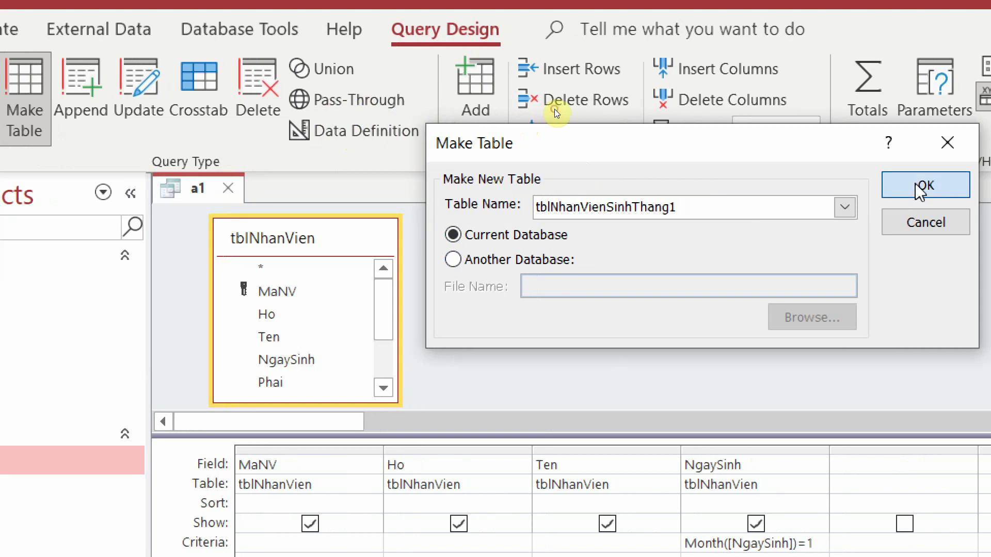
pyautogui.click(941, 185)
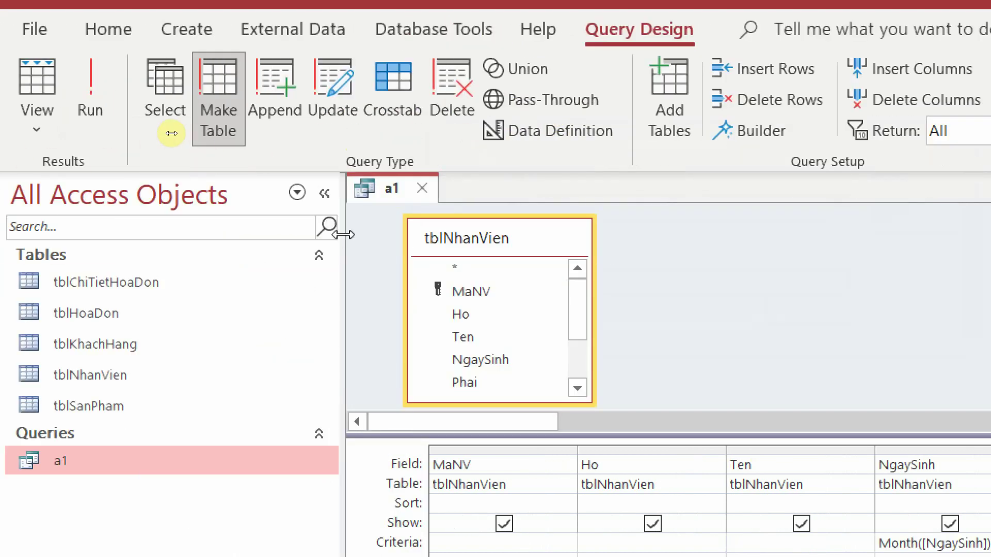
# Preview the records query a1 selects in datasheet view, return to its design and check the available views
pyautogui.click(0, 64)
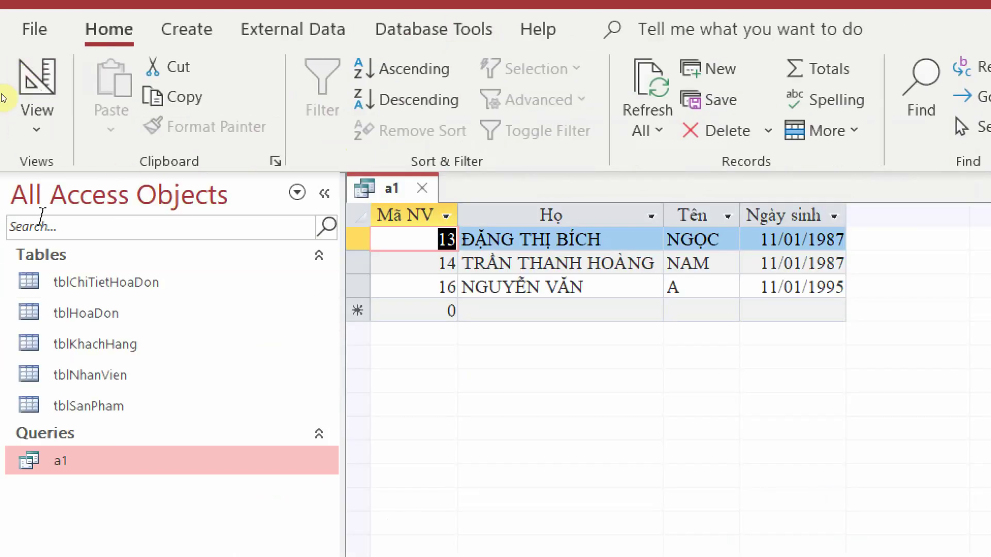
pyautogui.click(31, 72)
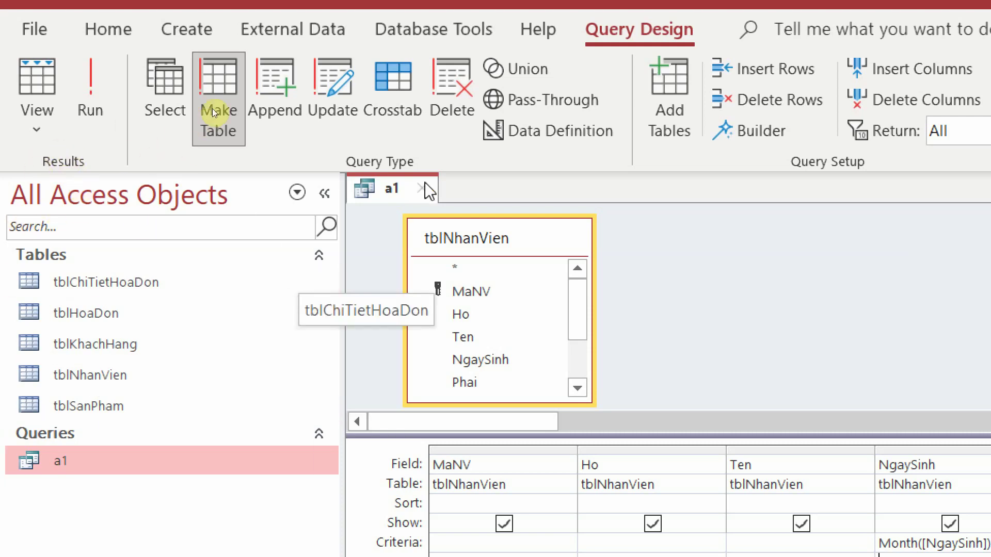
pyautogui.click(27, 139)
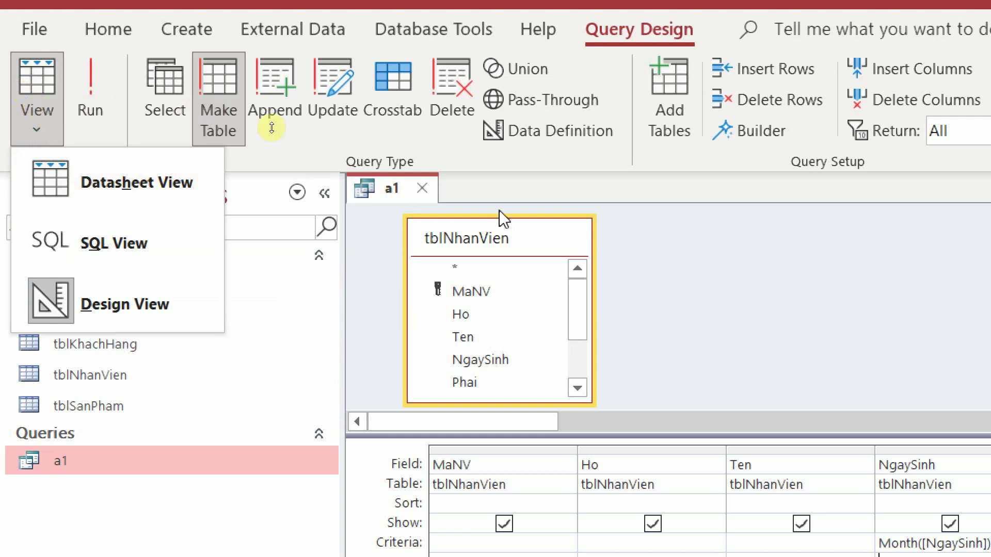
pyautogui.click(337, 149)
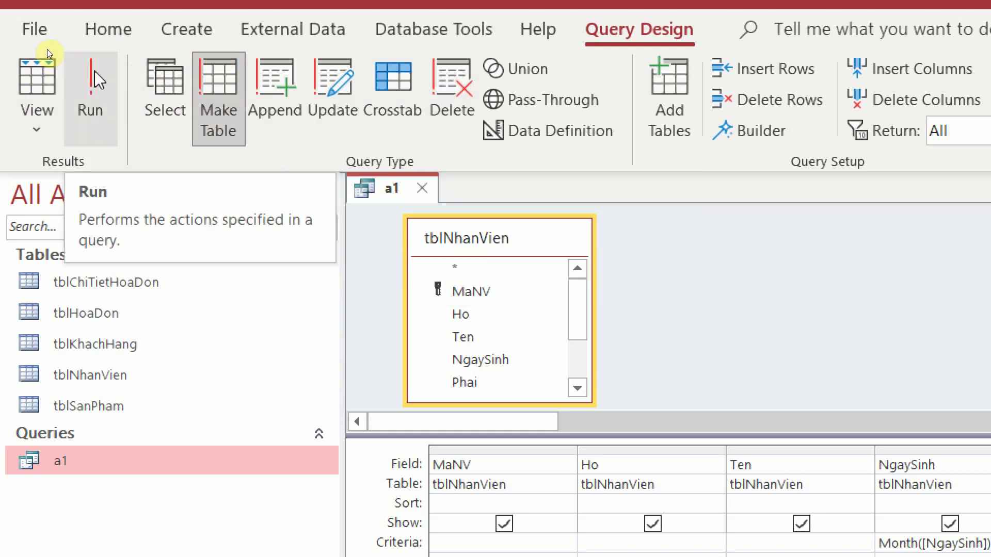
# Run the make-table query and confirm creating the new table with the selected records
pyautogui.click(89, 101)
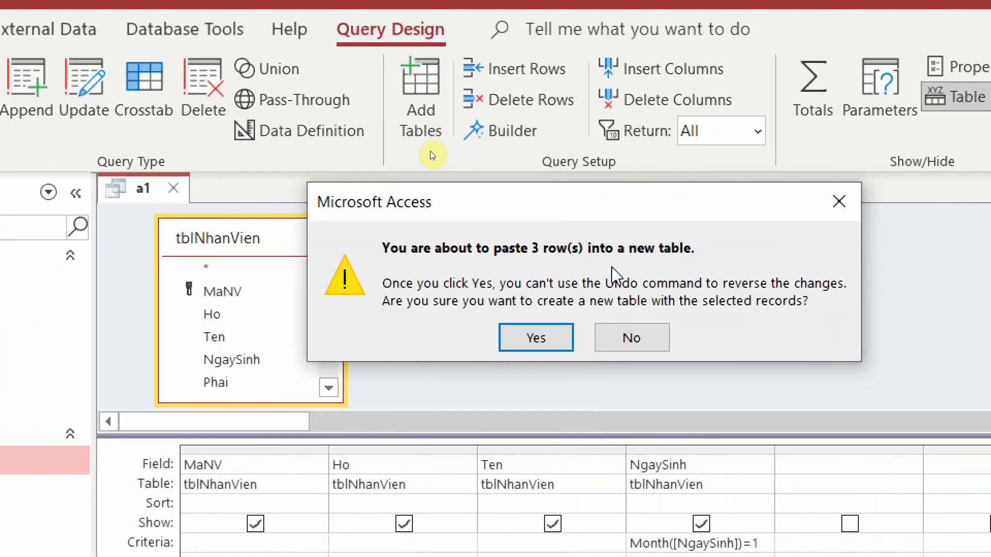
pyautogui.moveTo(635, 196); pyautogui.dragTo(649, 196)
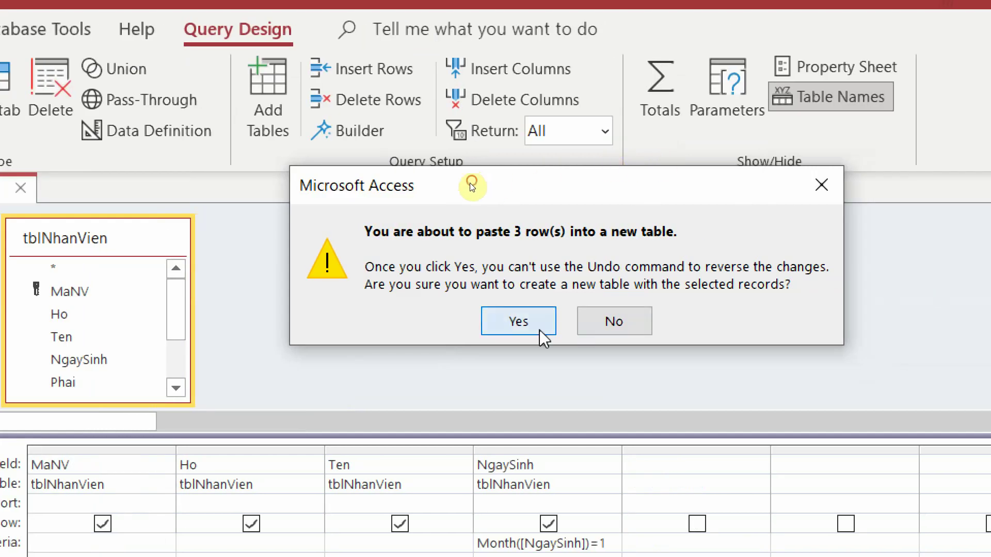
pyautogui.click(681, 324)
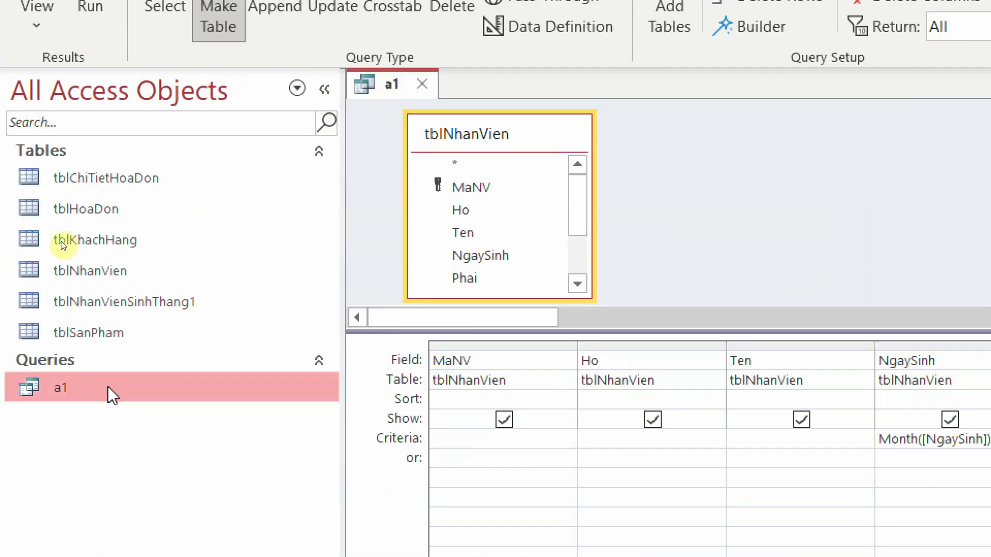
# Open the tblNhanVienSinhThang1 table, then view query a1 as a datasheet and return it to design view
pyautogui.click(165, 309)
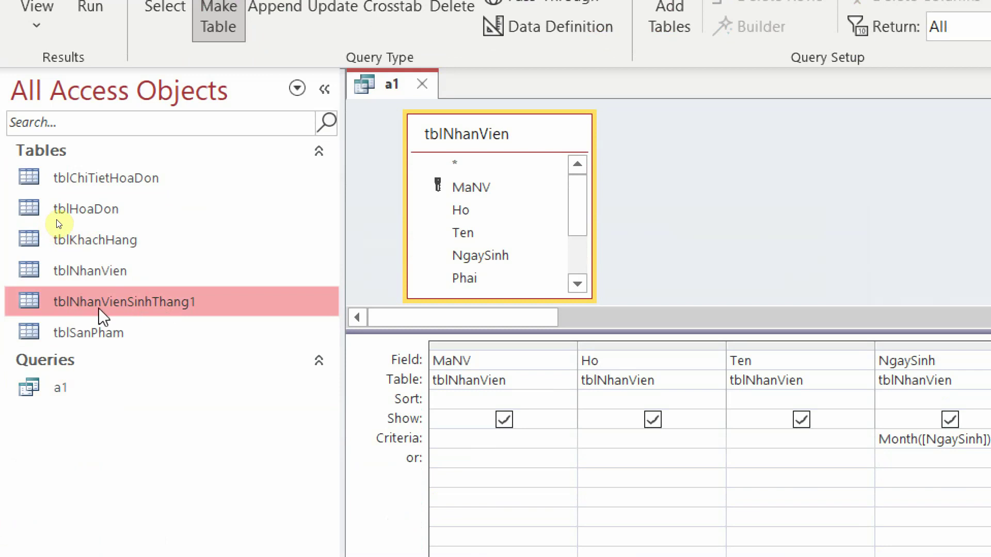
pyautogui.doubleClick(110, 299)
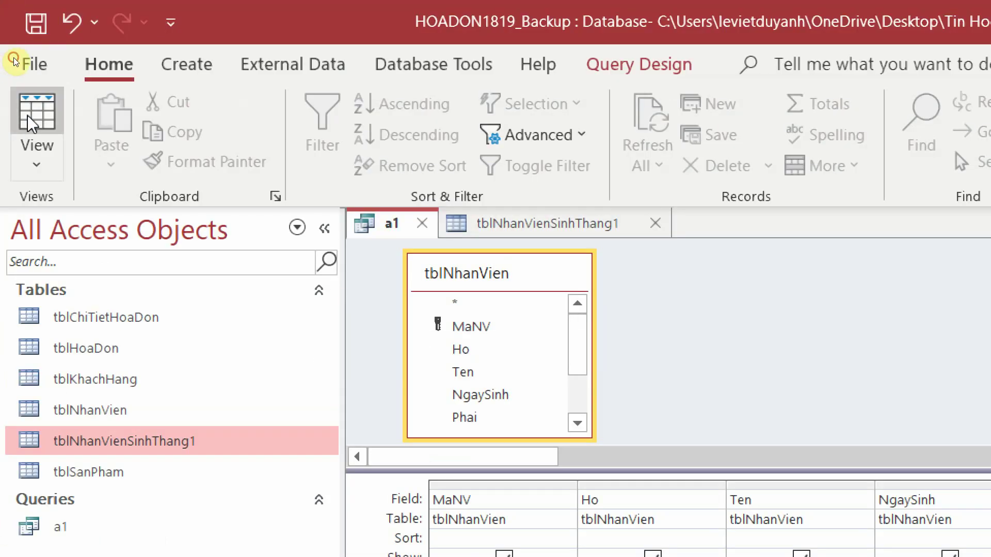
pyautogui.click(36, 11)
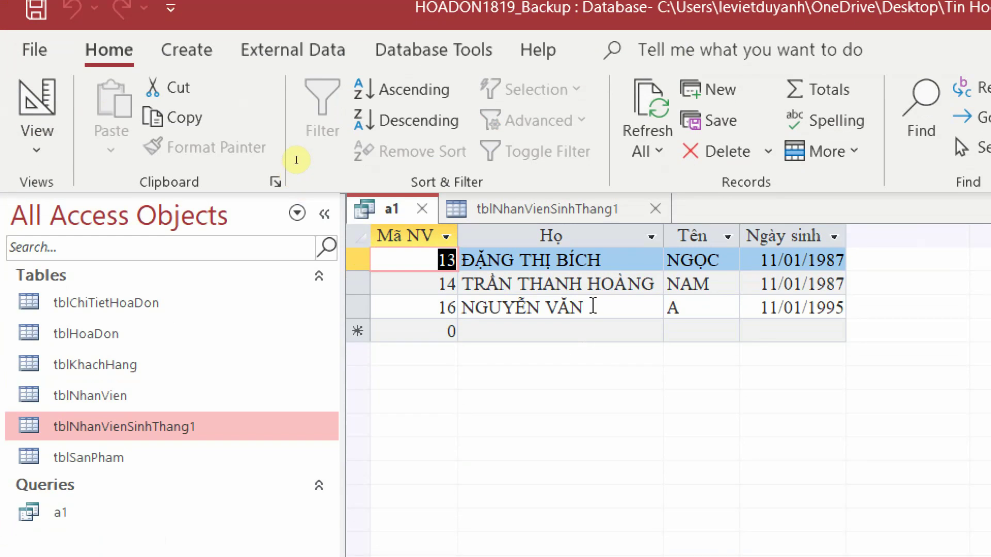
pyautogui.click(31, 73)
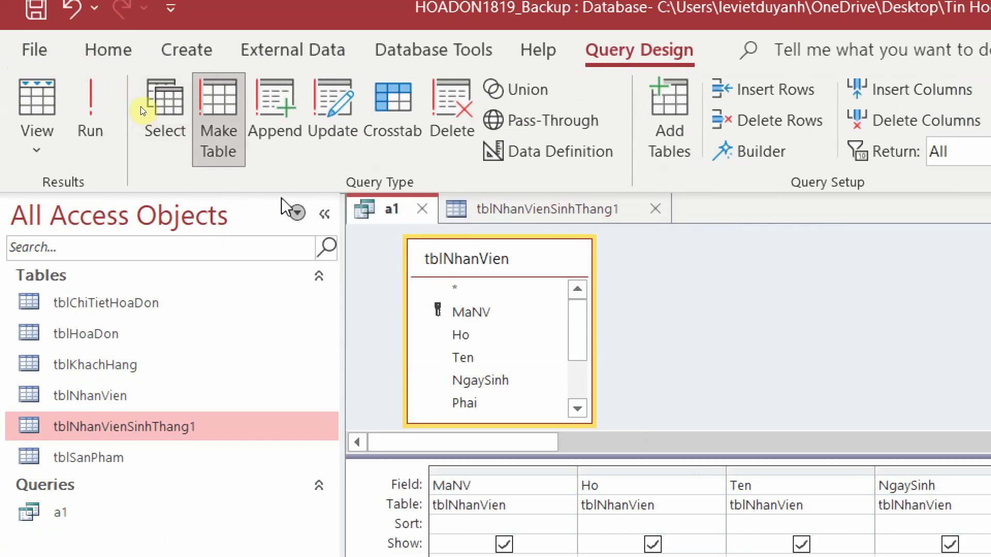
# Change query a1 back to a select query, check its records in datasheet view and return to design view
pyautogui.click(176, 129)
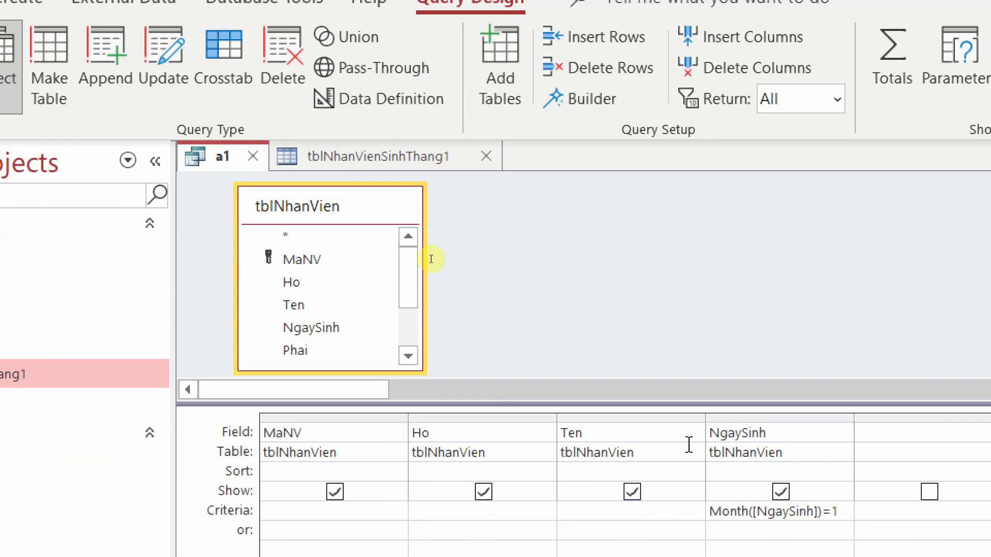
pyautogui.click(57, 80)
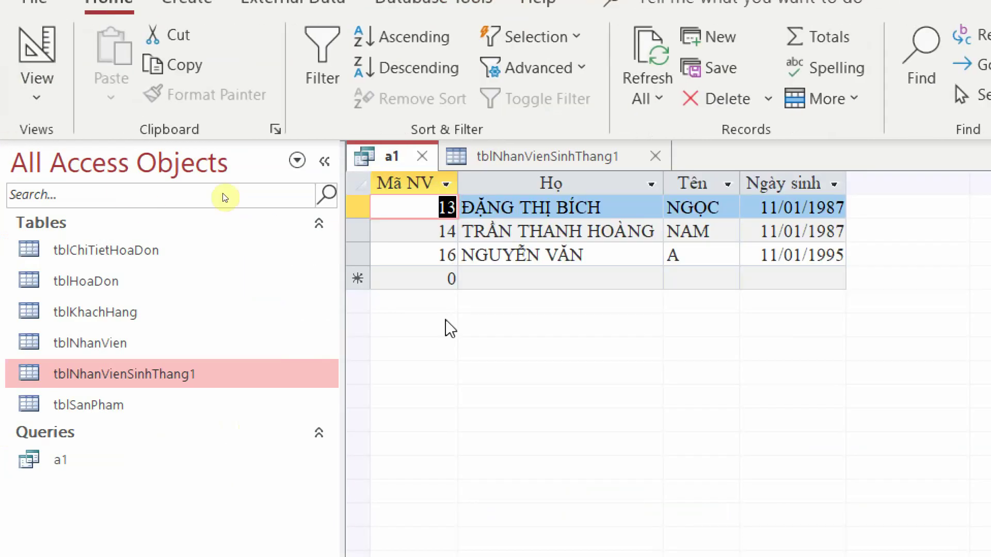
pyautogui.click(20, 63)
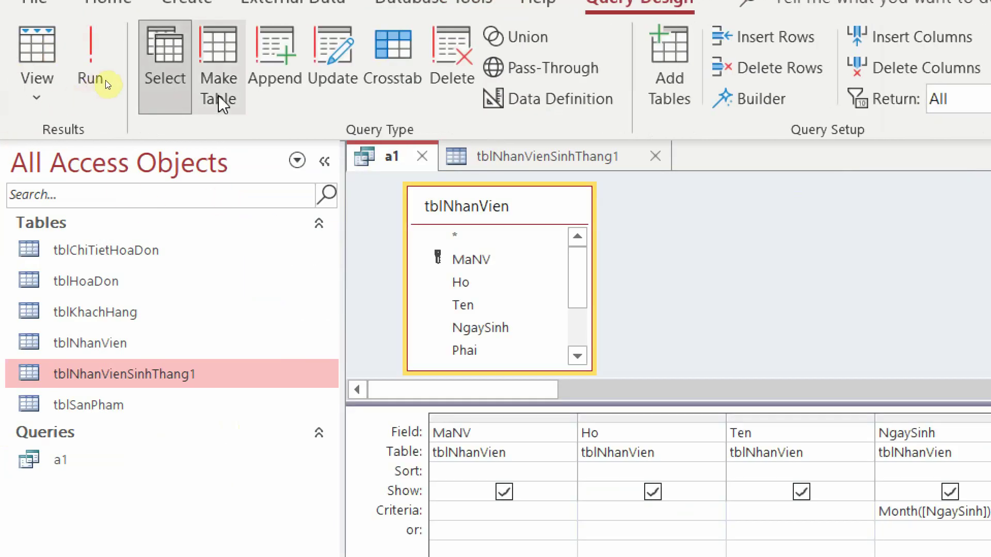
pyautogui.click(233, 93)
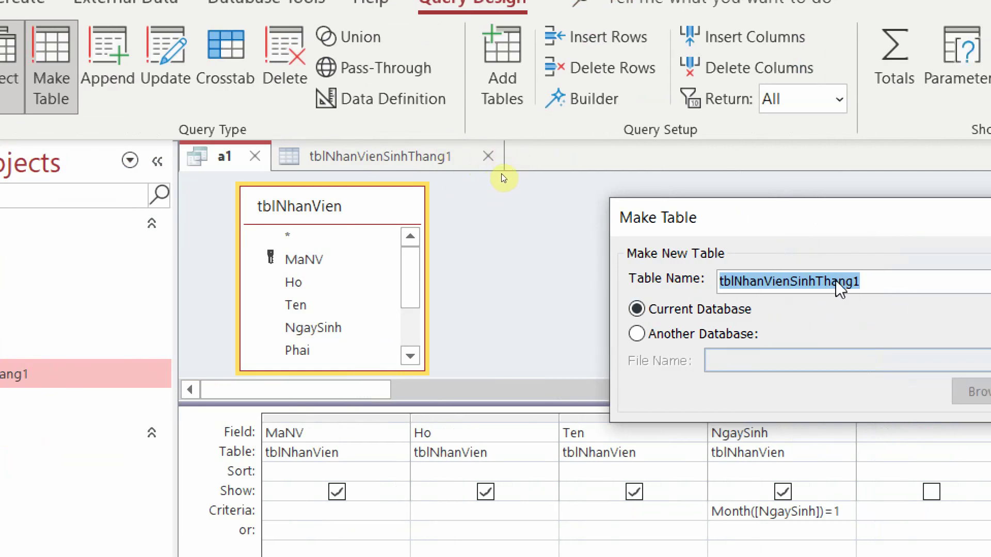
pyautogui.moveTo(825, 227); pyautogui.dragTo(589, 187)
pyautogui.click(856, 260)
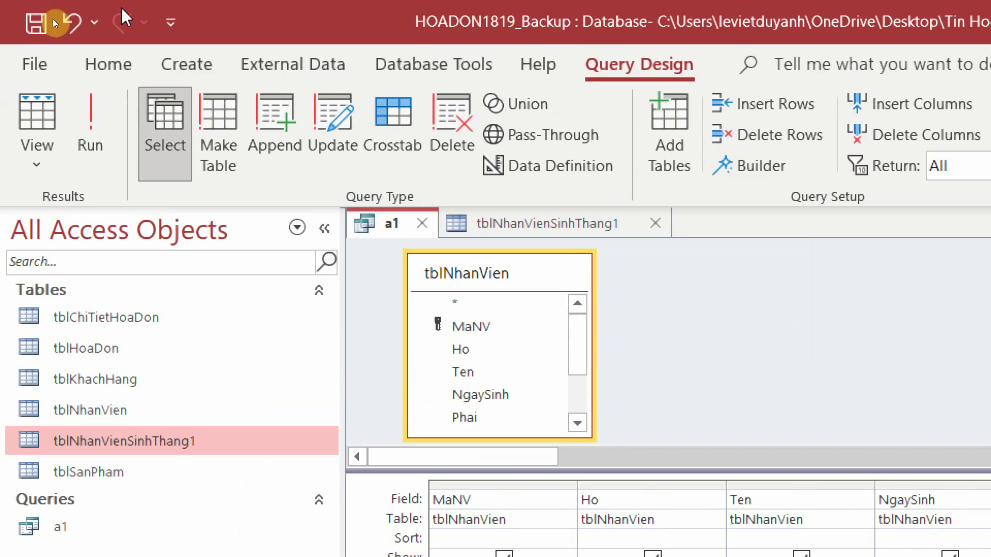
# Start a blank make-table query in design view, list the existing tables offered as its table name, and discard the query
pyautogui.click(184, 63)
pyautogui.click(412, 164)
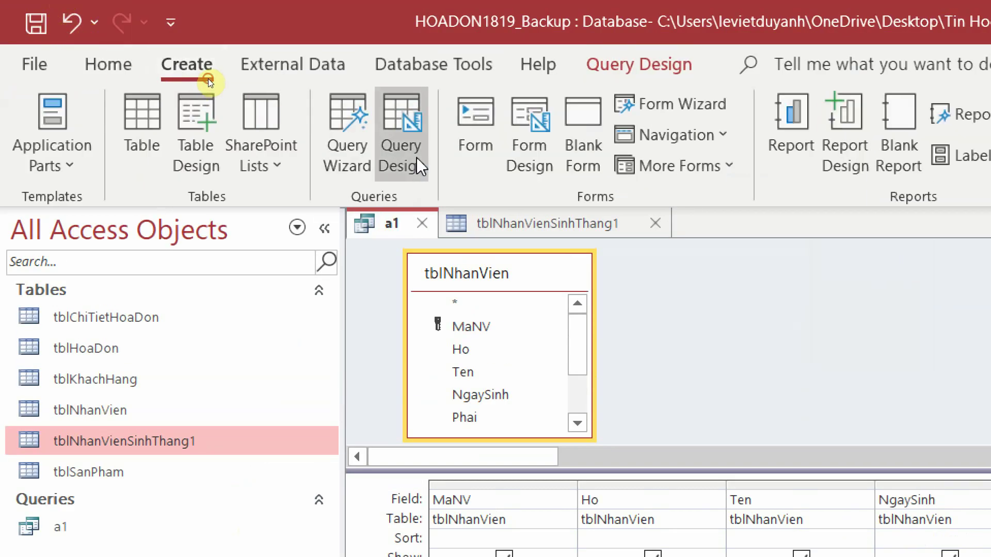
pyautogui.click(218, 158)
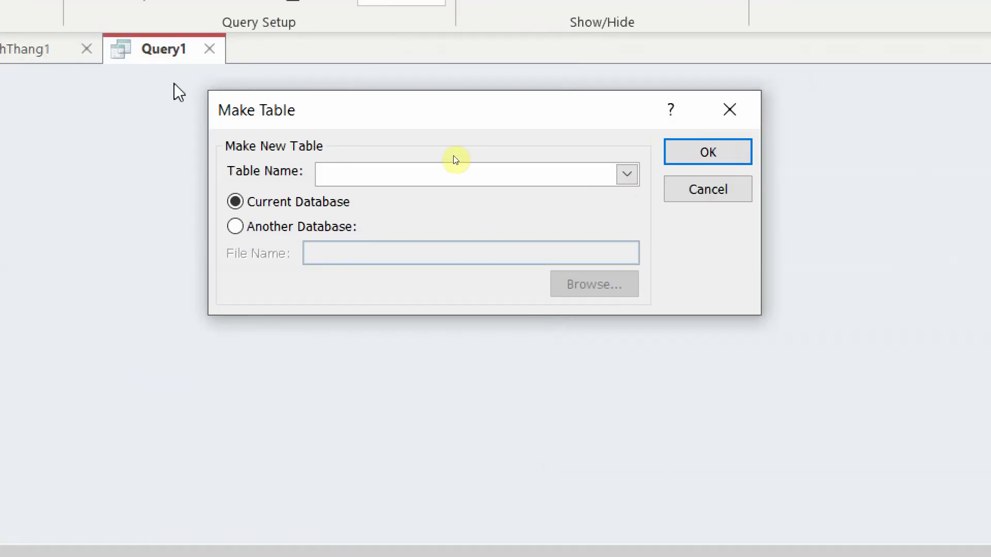
pyautogui.click(627, 175)
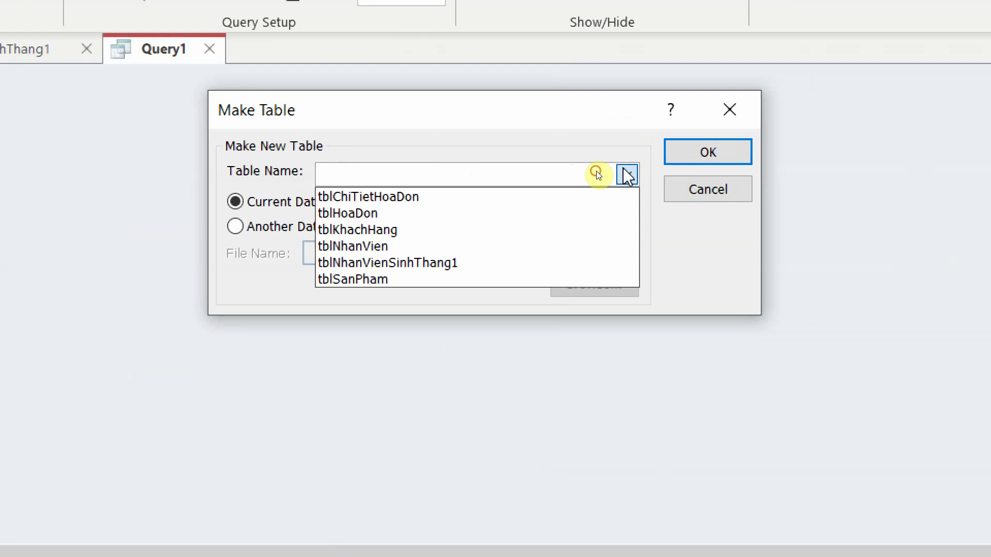
pyautogui.click(722, 189)
pyautogui.click(719, 189)
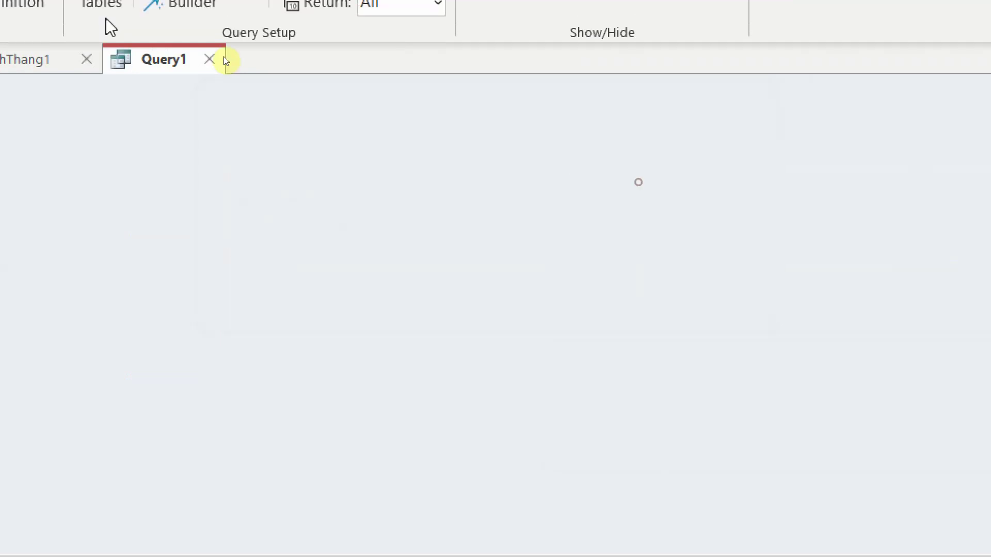
pyautogui.click(778, 223)
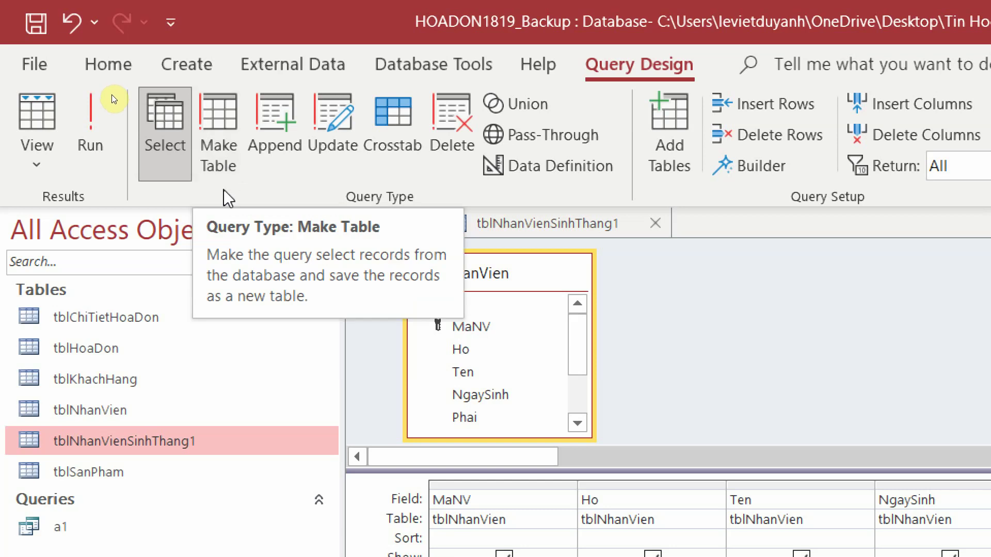
# Compare the tblNhanVienSinhThang1 table with query a1's datasheet, returning a1 to design view at the end
pyautogui.click(227, 170)
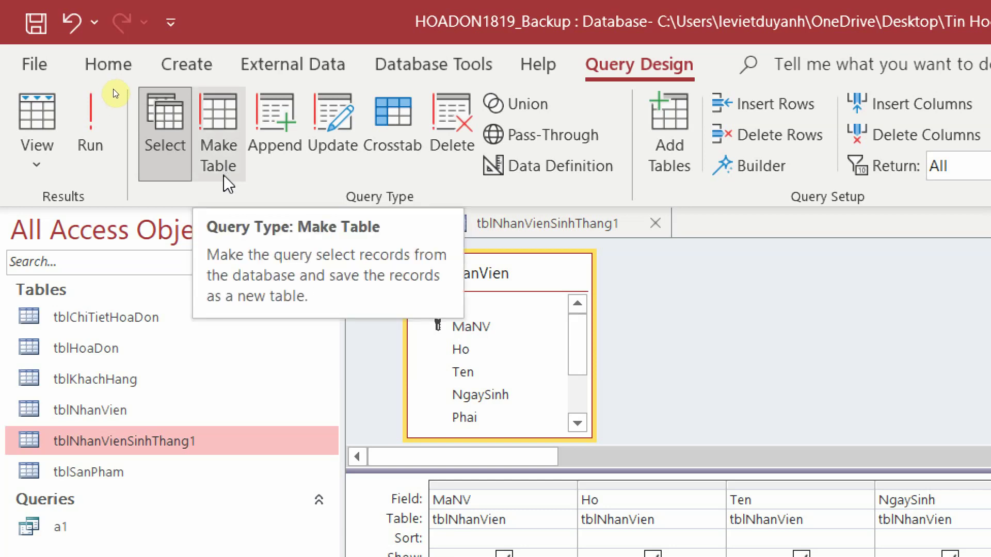
pyautogui.click(495, 231)
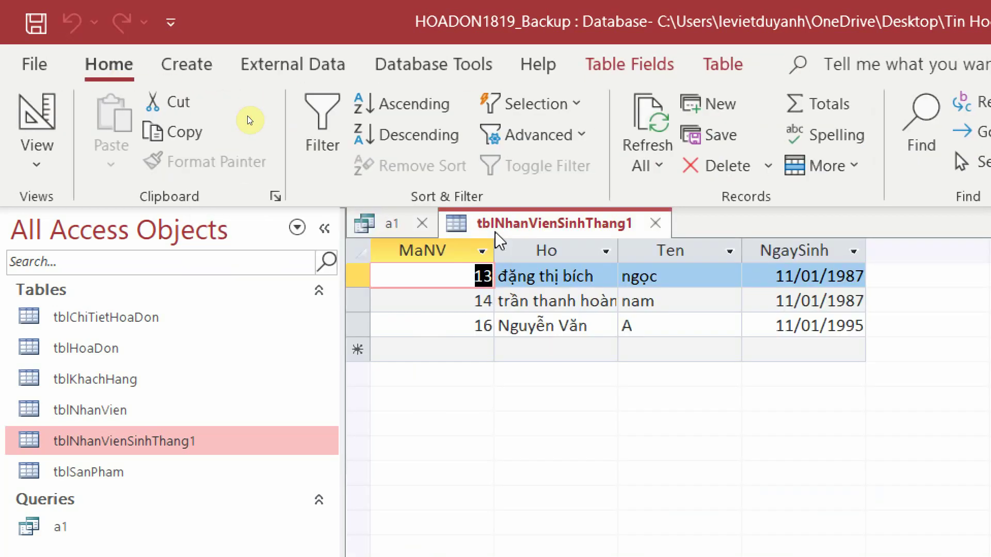
pyautogui.click(374, 224)
pyautogui.click(36, 118)
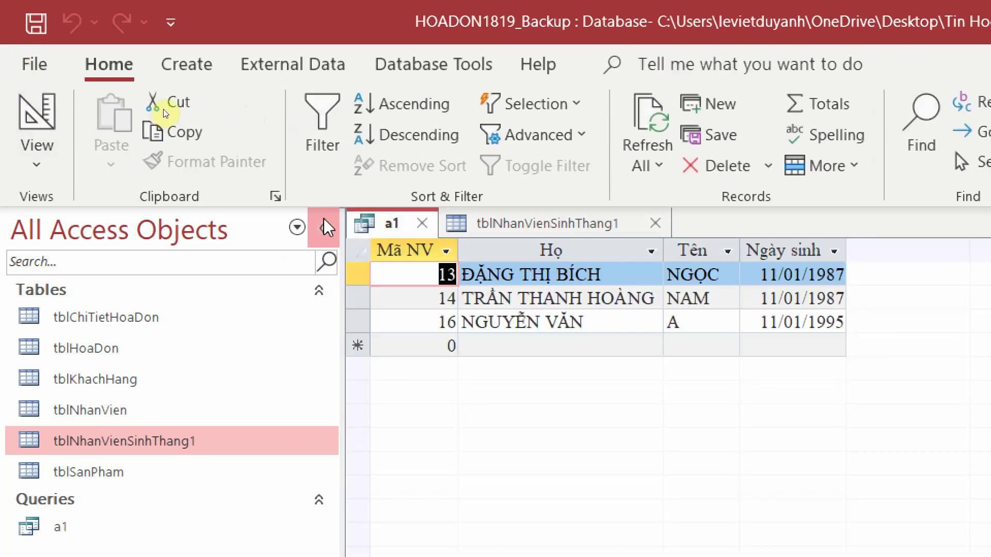
pyautogui.click(36, 117)
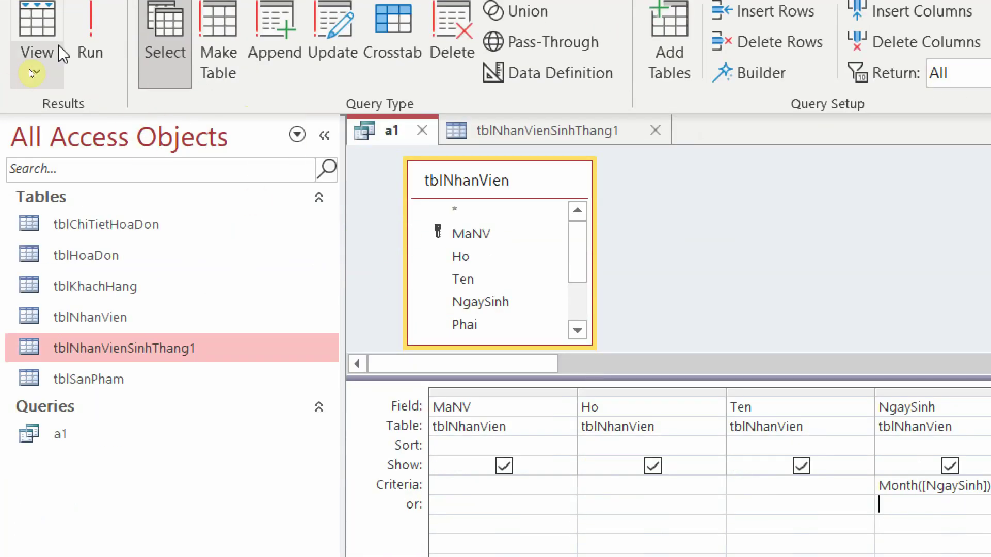
pyautogui.click(58, 52)
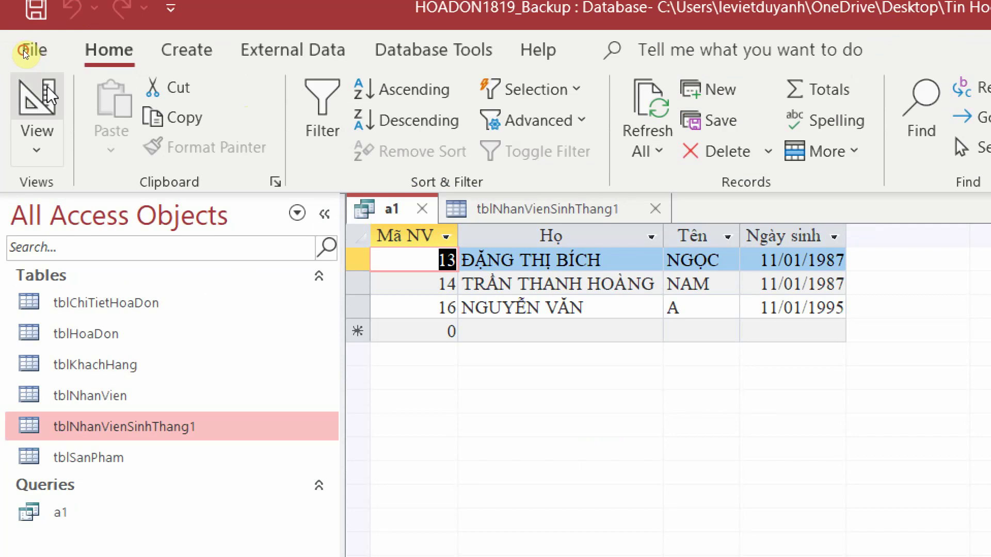
pyautogui.click(47, 85)
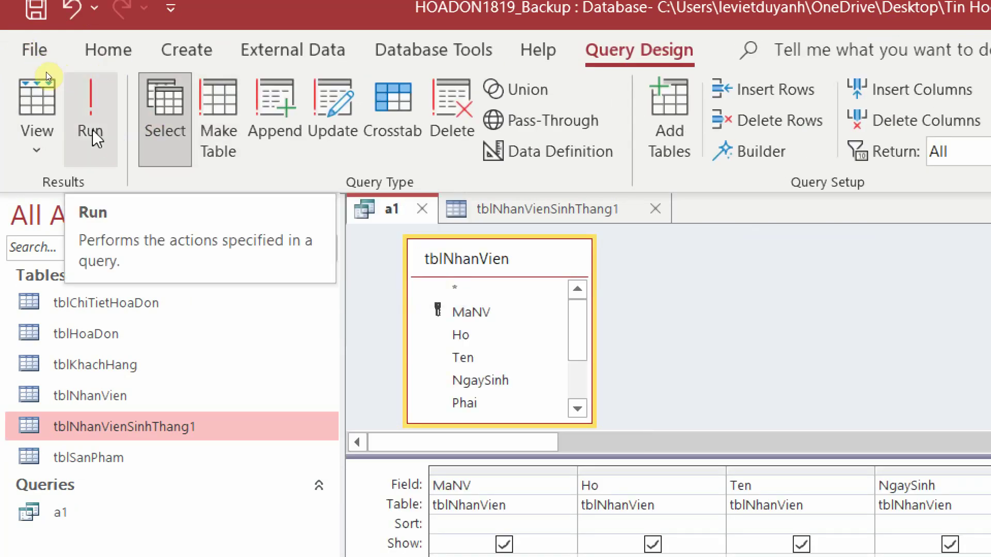
# Close the tblNhanVienSinhThang1 table and go back to the NgaySinh criteria in query a1's design
pyautogui.click(619, 210)
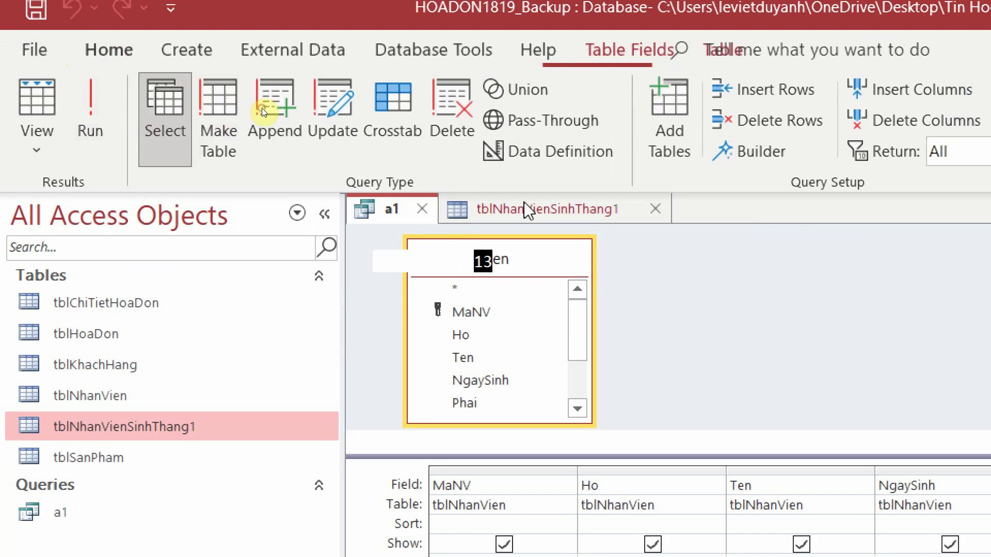
pyautogui.click(655, 209)
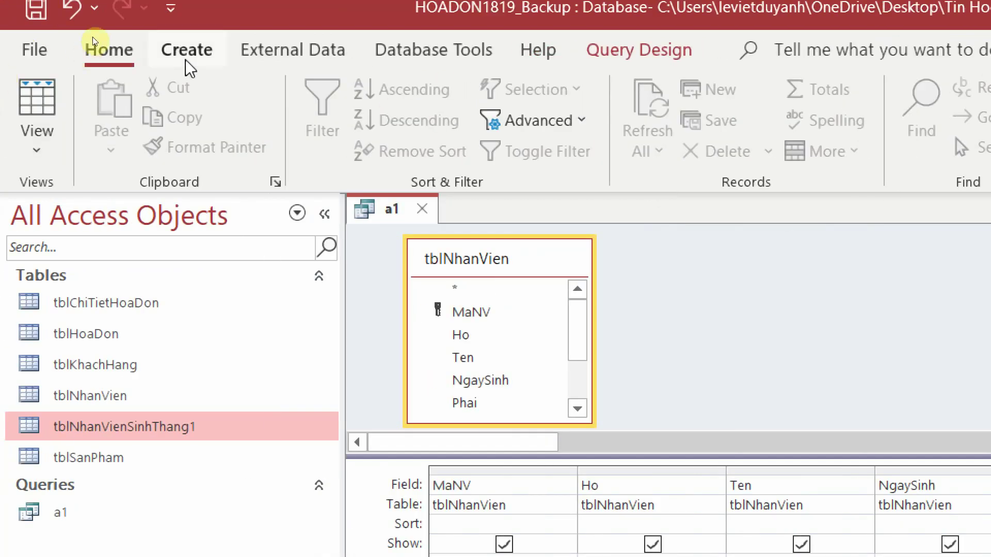
pyautogui.click(638, 49)
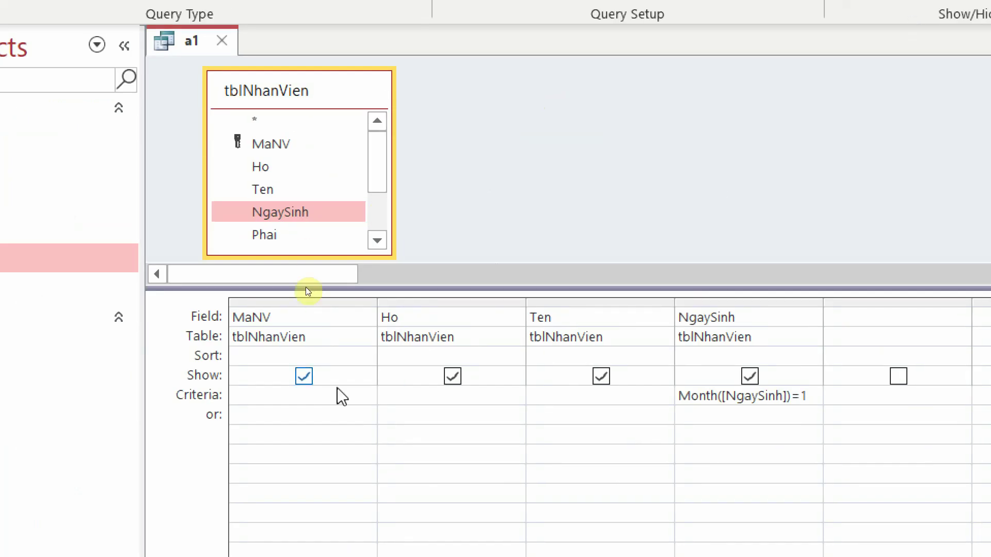
pyautogui.click(813, 396)
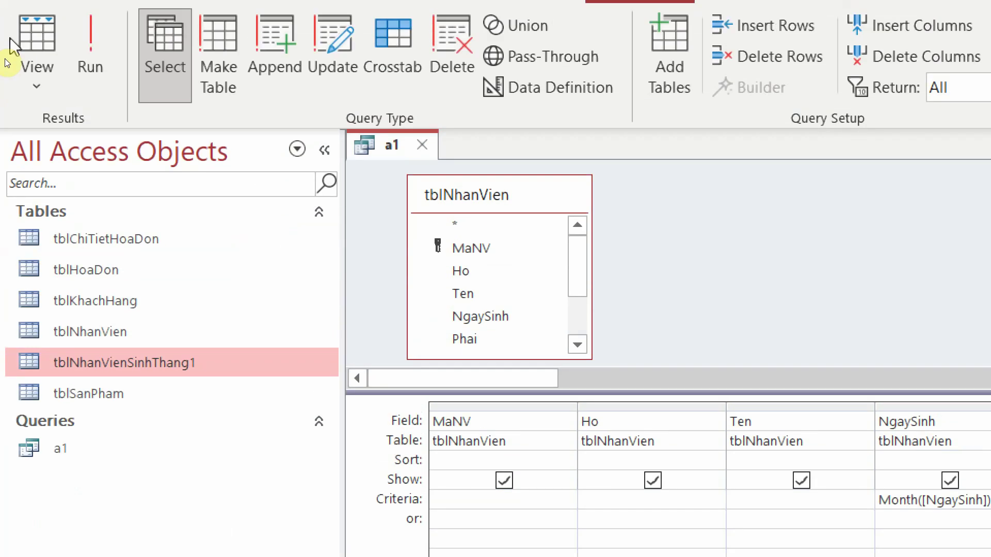
# Preview query a1's records, return to design view and change it to an append query targeting tblNhanVienSinhThang1 in the current database
pyautogui.click(10, 52)
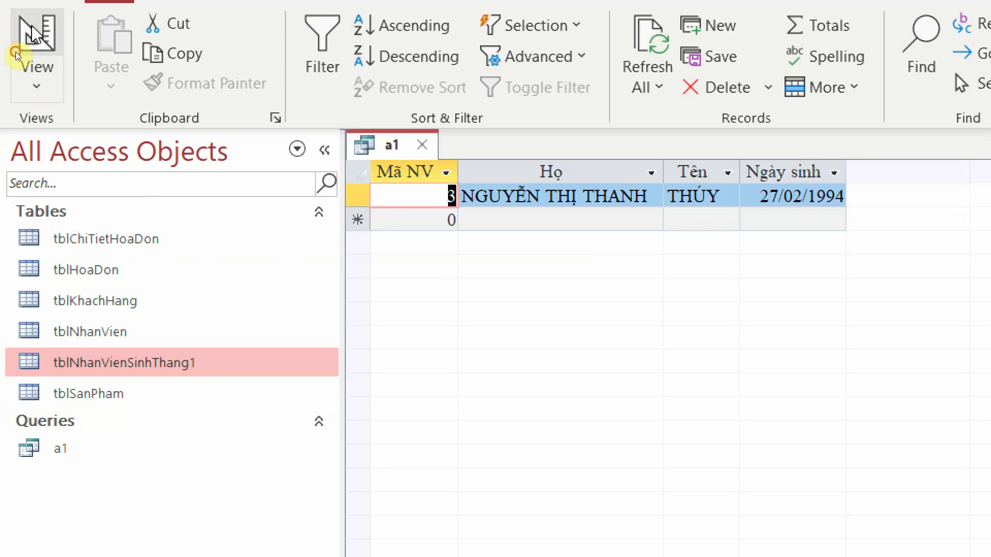
pyautogui.click(36, 37)
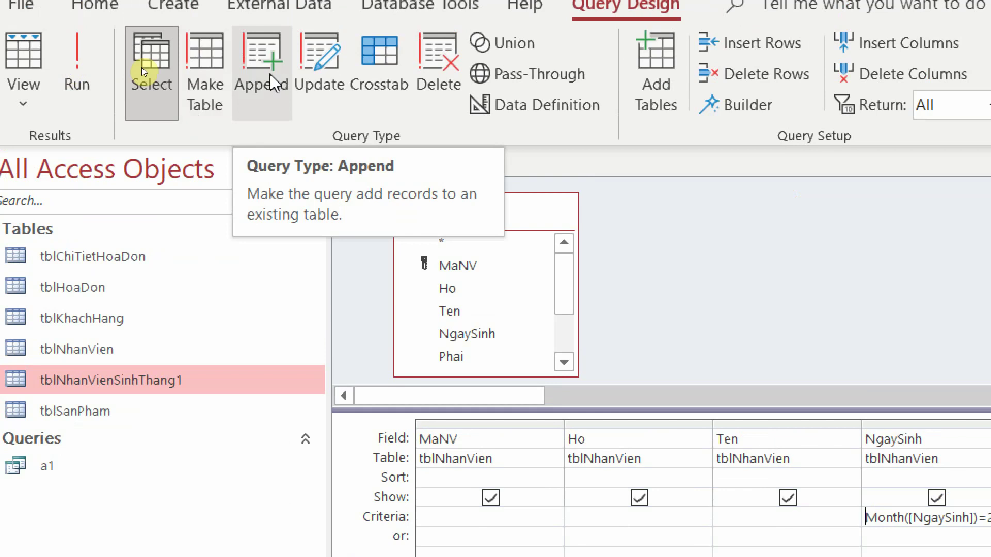
pyautogui.click(271, 73)
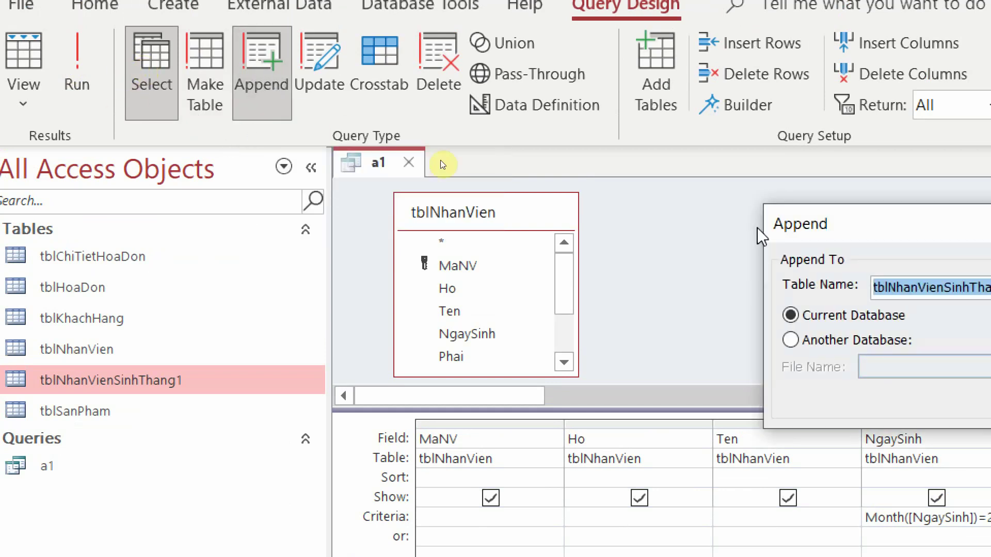
pyautogui.moveTo(769, 227); pyautogui.dragTo(625, 160)
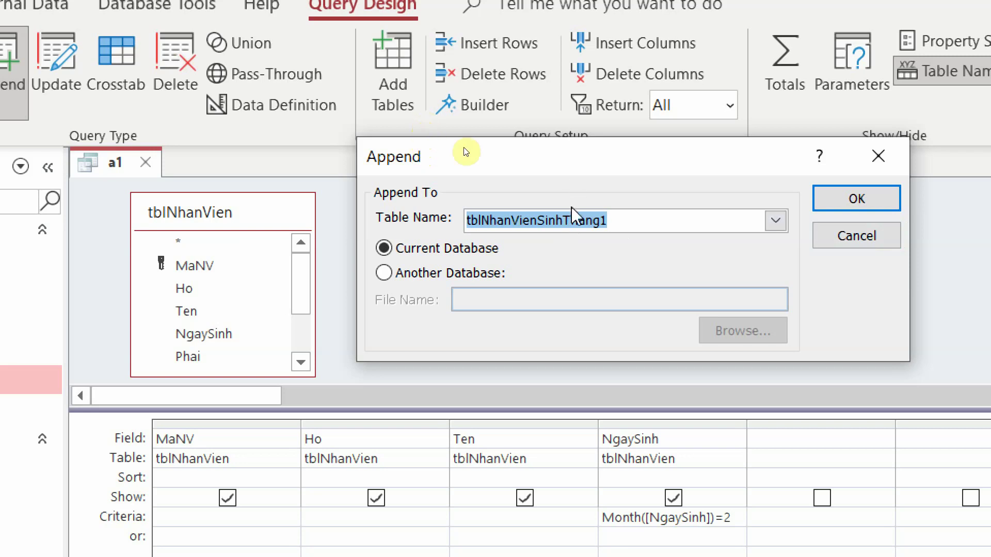
pyautogui.click(774, 222)
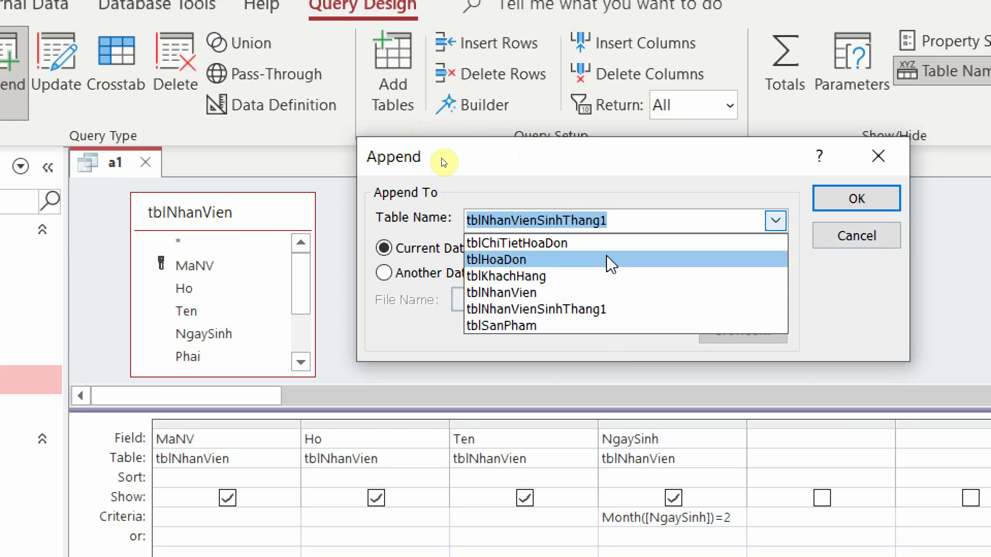
pyautogui.click(599, 309)
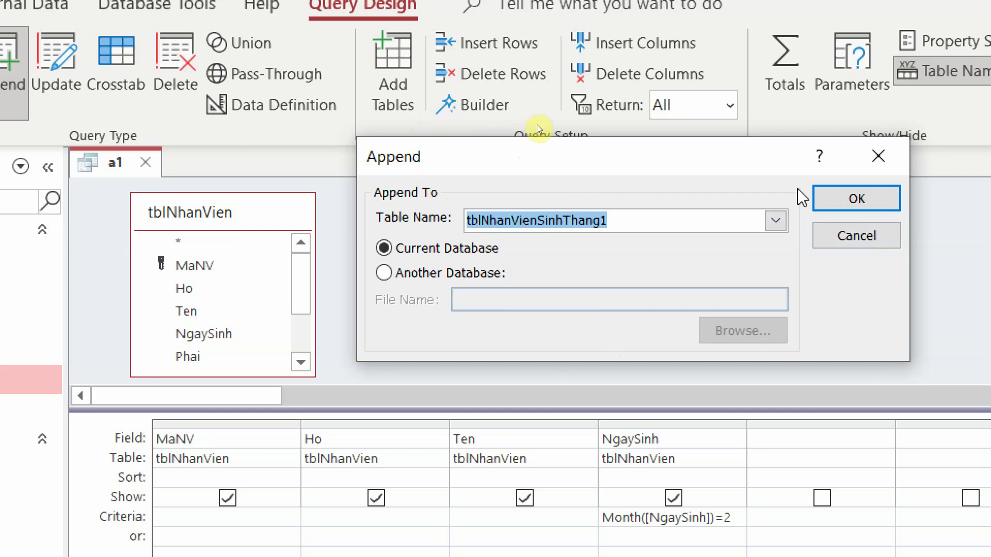
pyautogui.click(864, 207)
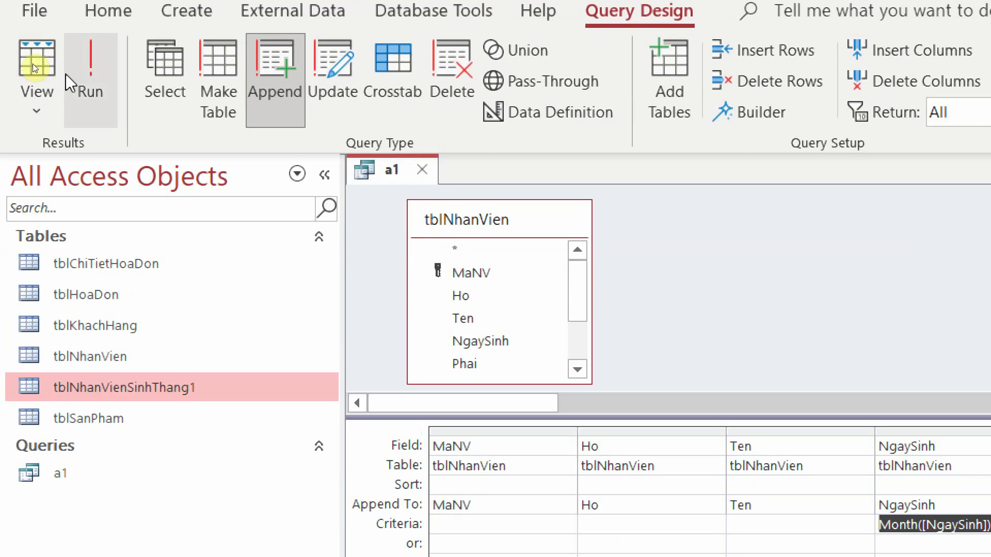
# Preview the append query's records in datasheet view, and in design view choose MaNV as the MaNV column's append target
pyautogui.click(36, 62)
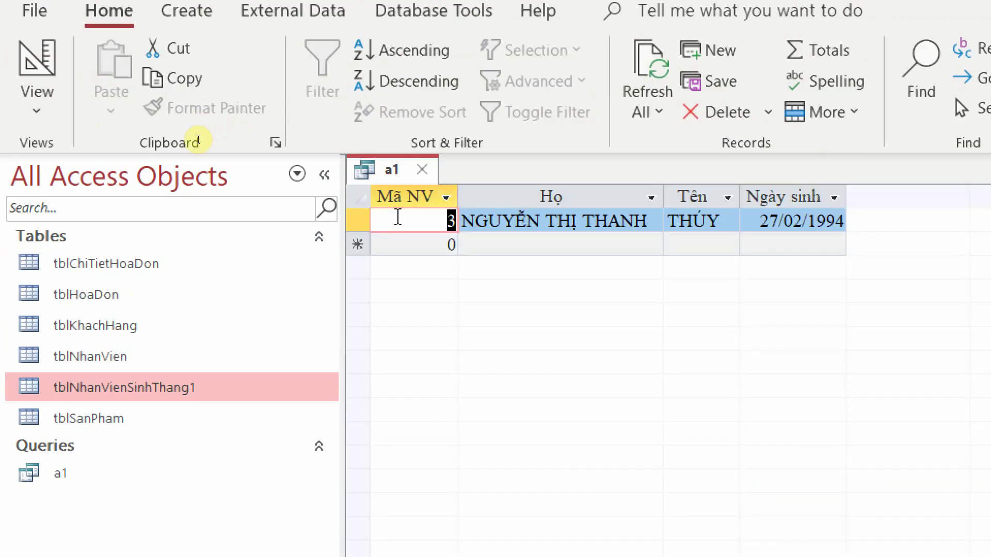
pyautogui.click(35, 57)
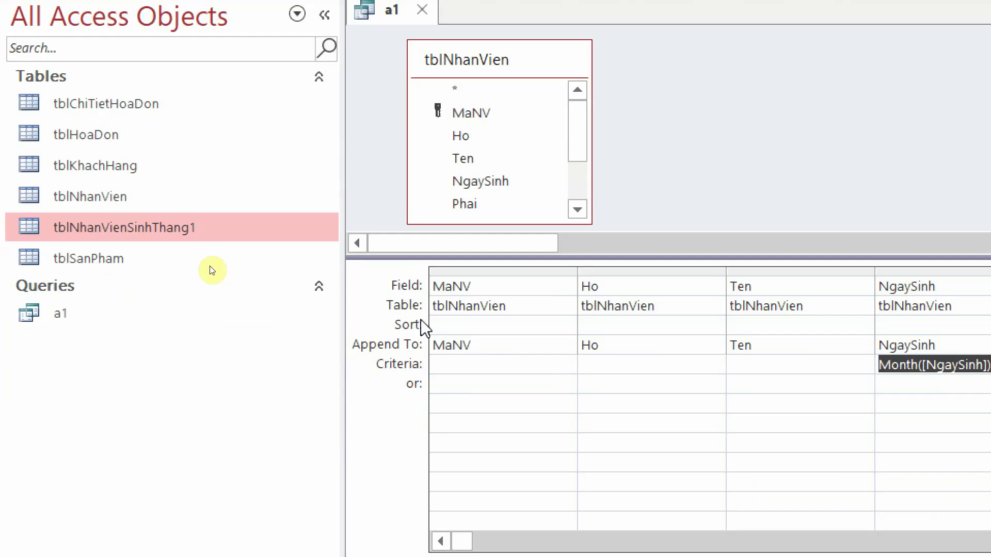
pyautogui.click(485, 345)
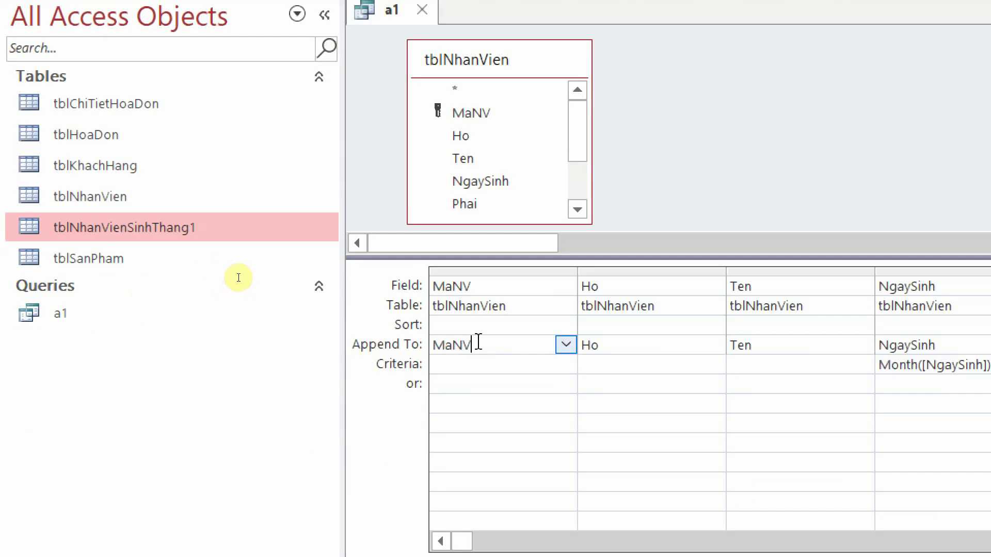
pyautogui.click(125, 235)
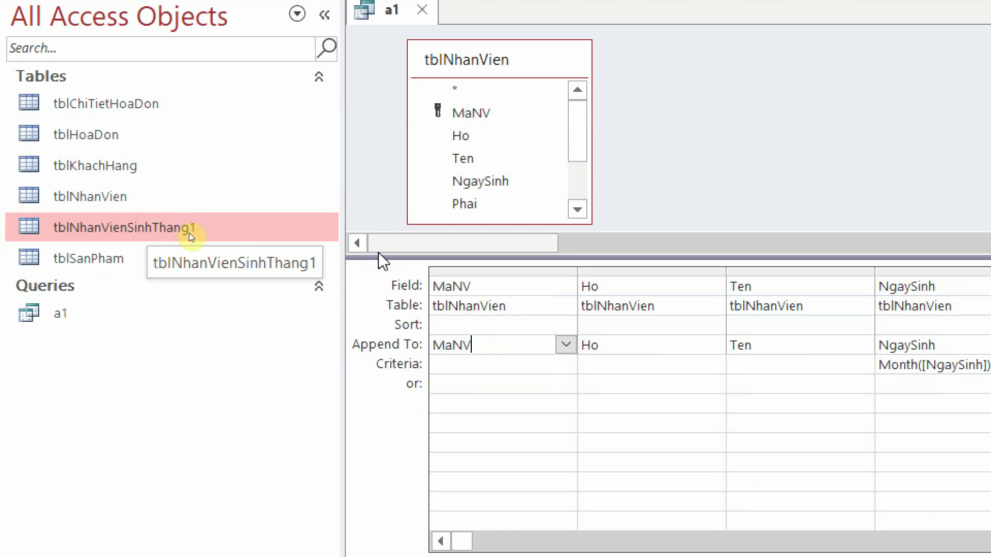
pyautogui.click(565, 344)
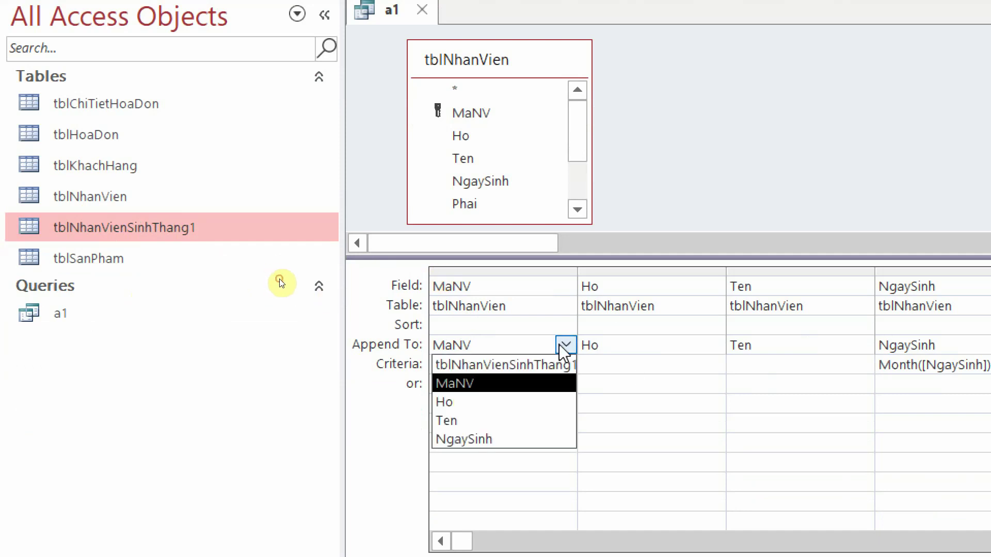
pyautogui.click(501, 381)
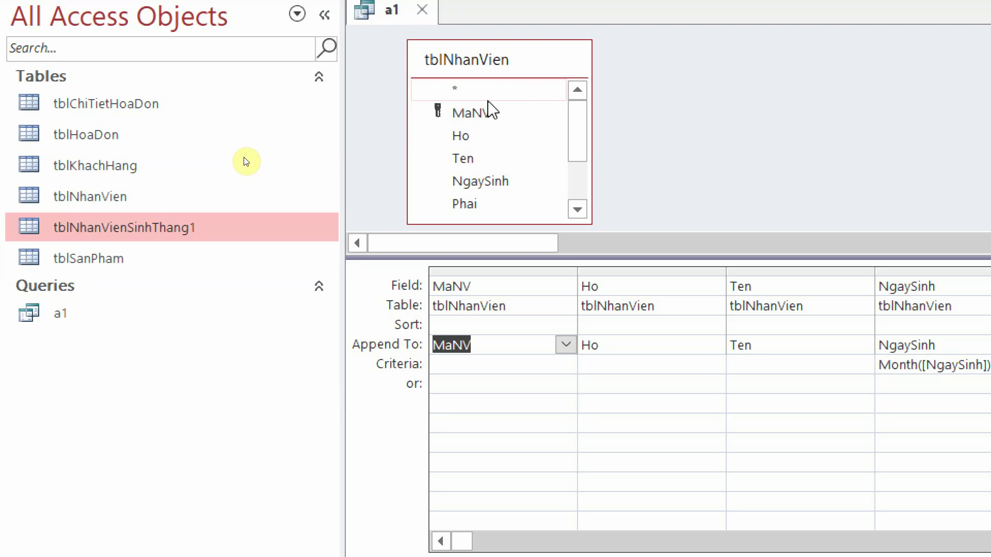
# Swap the append targets of the name columns, sending Ho to Ten and Ten to Ho
pyautogui.click(620, 284)
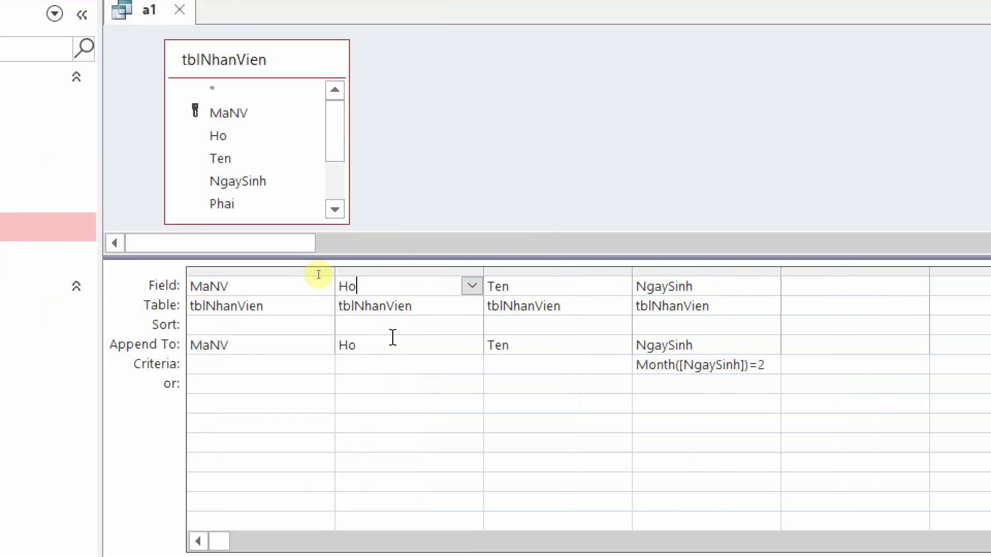
pyautogui.click(392, 338)
pyautogui.click(471, 344)
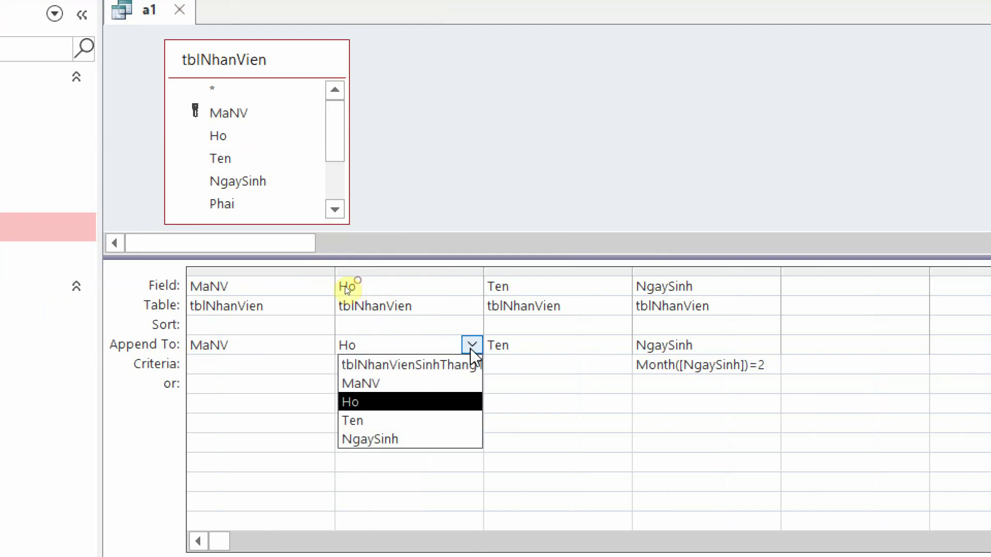
pyautogui.click(387, 420)
pyautogui.click(614, 345)
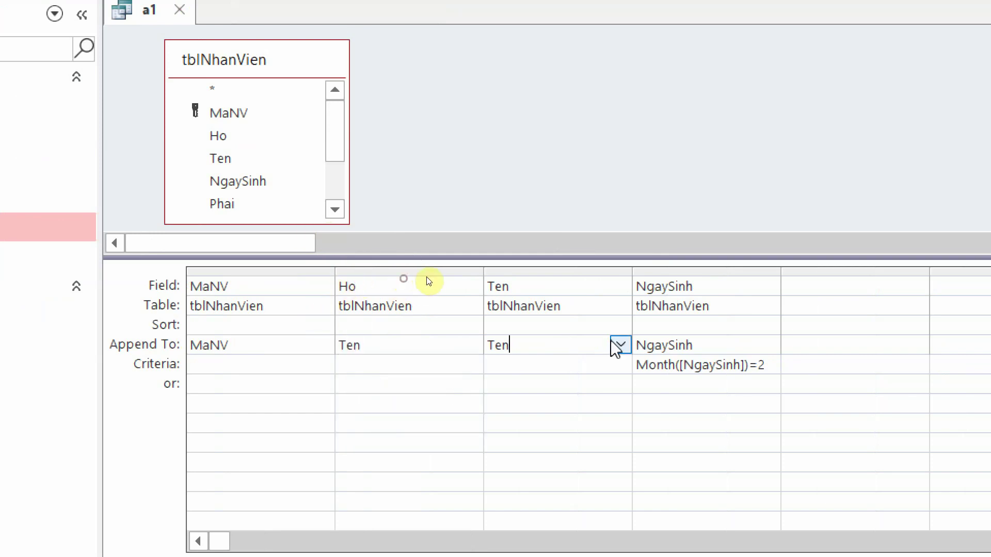
pyautogui.click(620, 344)
pyautogui.click(593, 402)
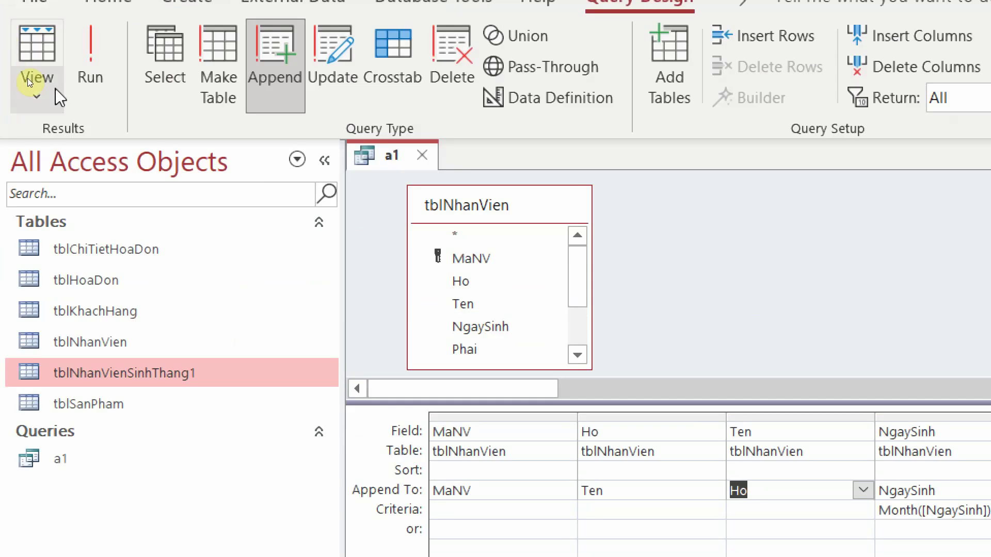
# Compare the append query's datasheet with the tblNhanVienSinhThang1 table, close the table and return a1 to design view
pyautogui.click(35, 82)
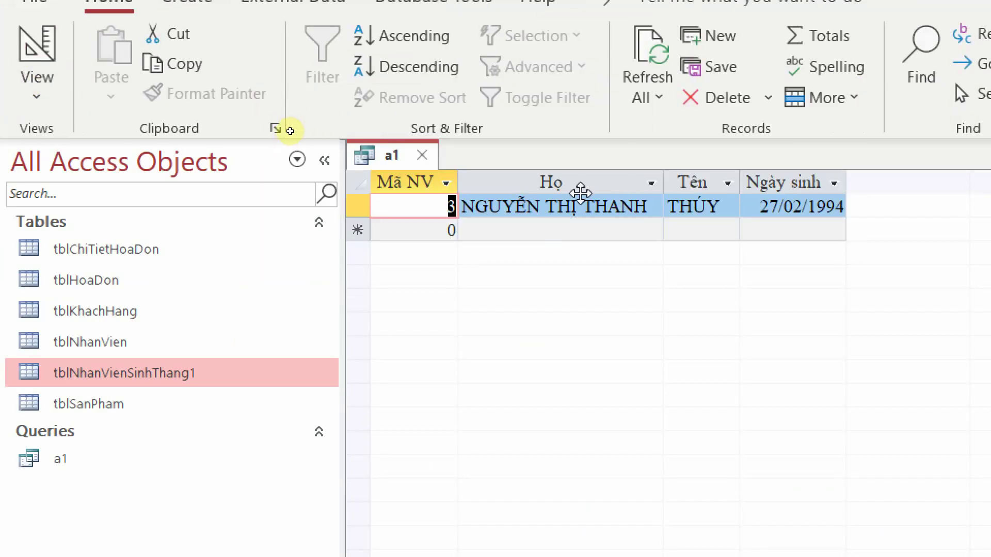
pyautogui.doubleClick(88, 382)
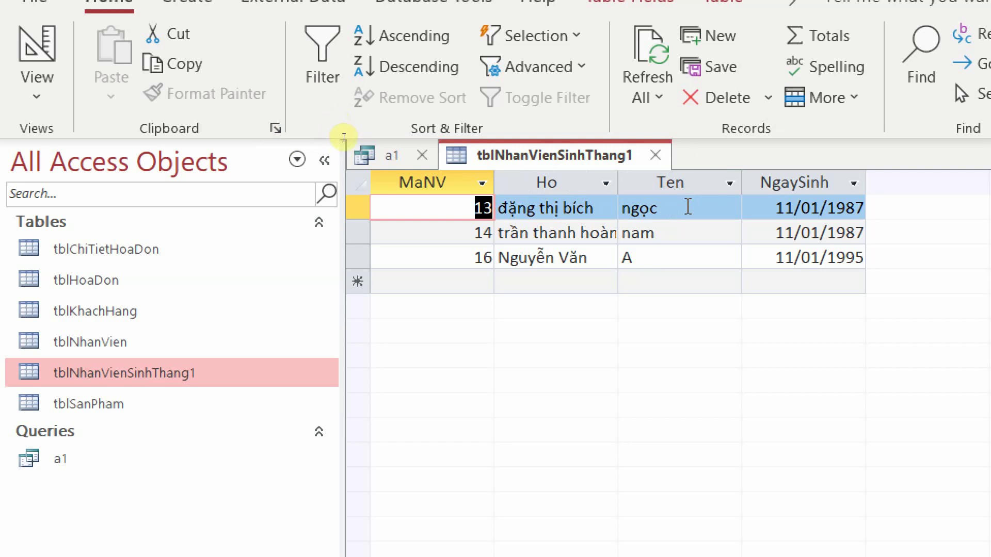
pyautogui.click(655, 156)
pyautogui.click(38, 46)
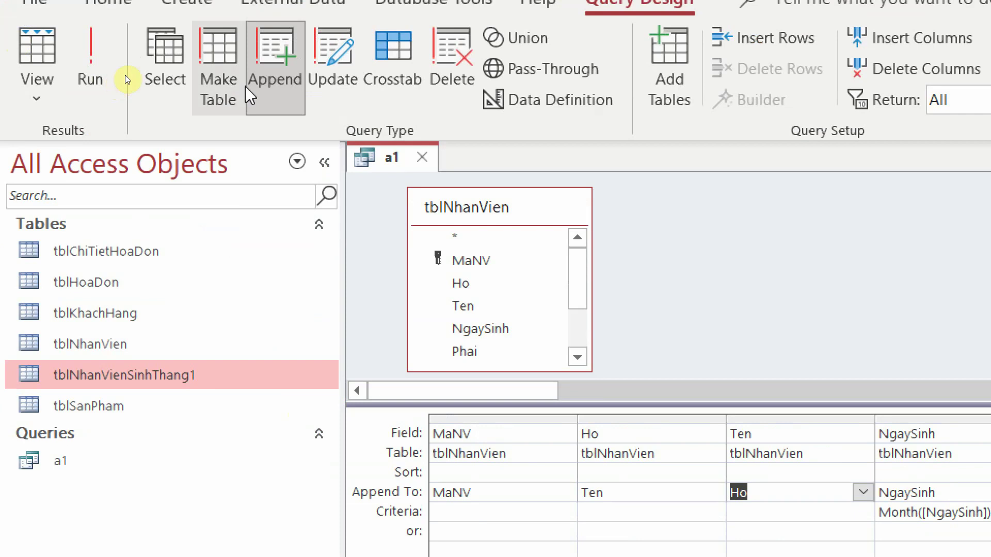
# Run append query a1 with the swapped name fields and confirm appending the row
pyautogui.click(11, 27)
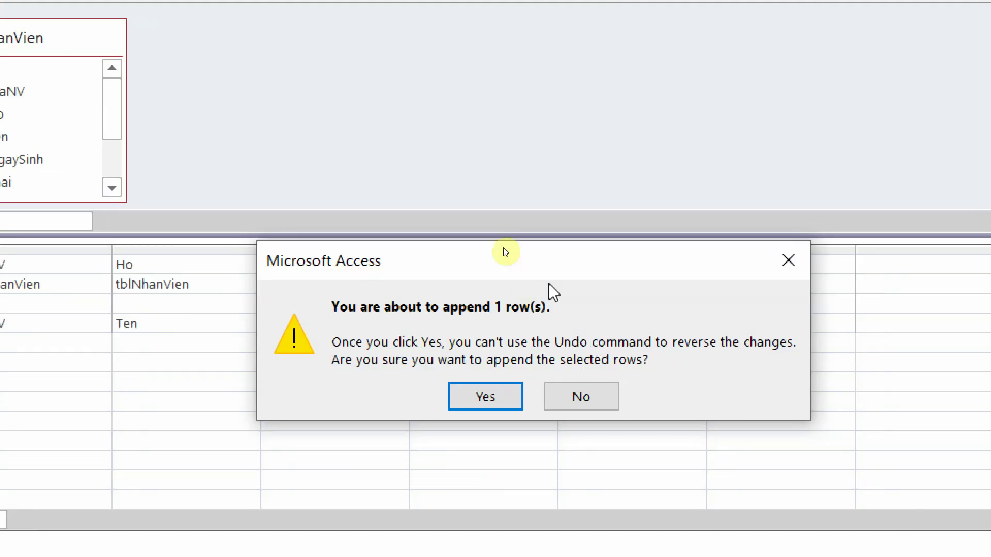
pyautogui.moveTo(970, 431); pyautogui.dragTo(951, 289)
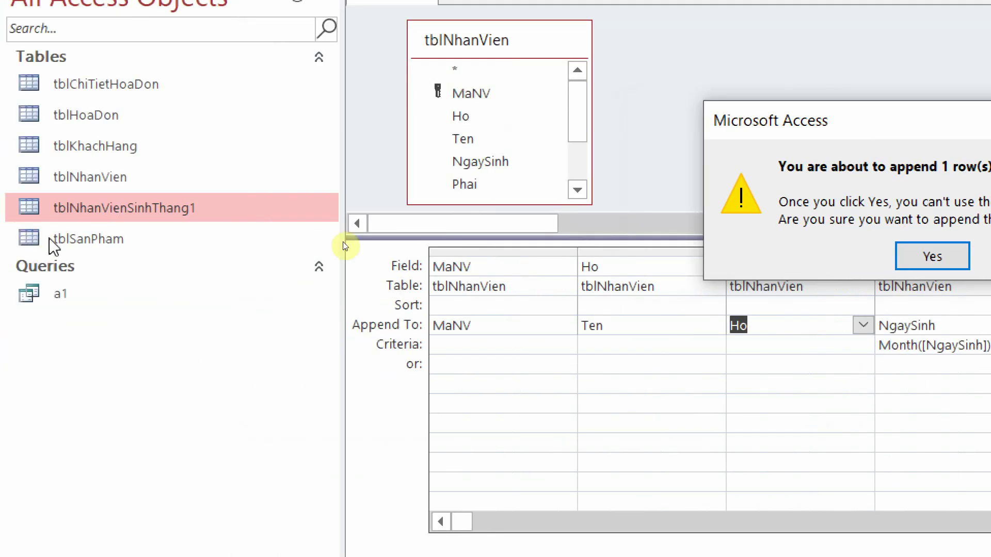
pyautogui.click(816, 255)
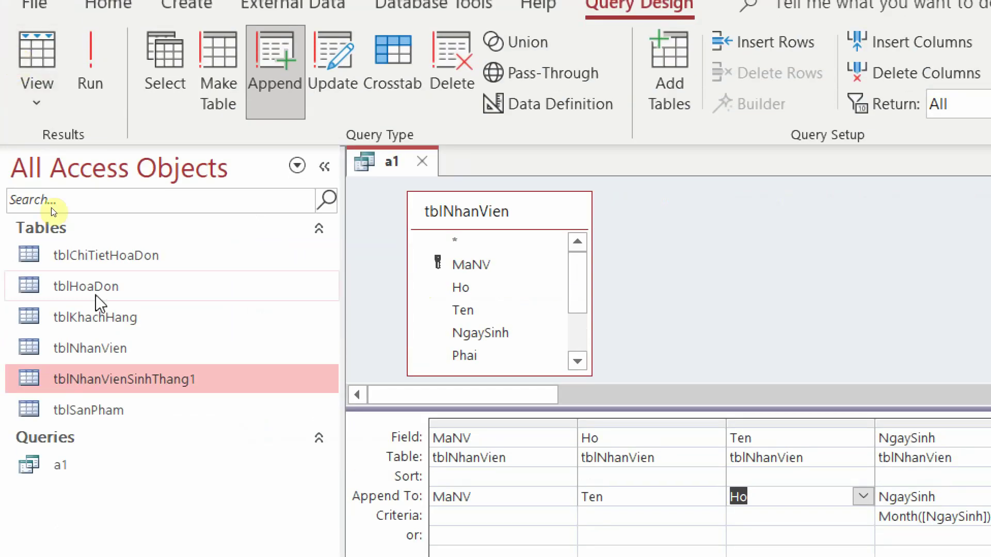
# Inspect the tblNhanVienSinhThang1 table's records and its field data types in design view, and close the table
pyautogui.doubleClick(111, 379)
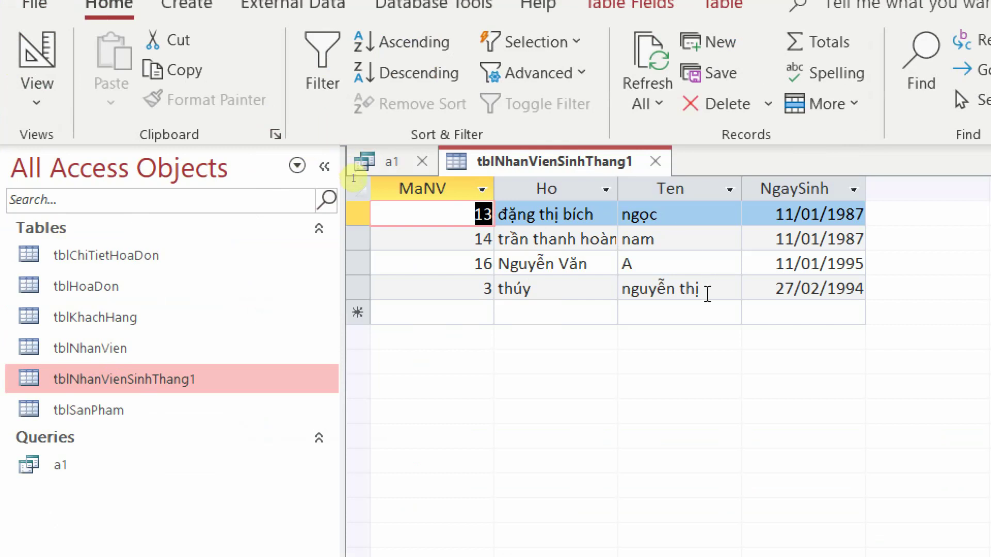
pyautogui.click(17, 49)
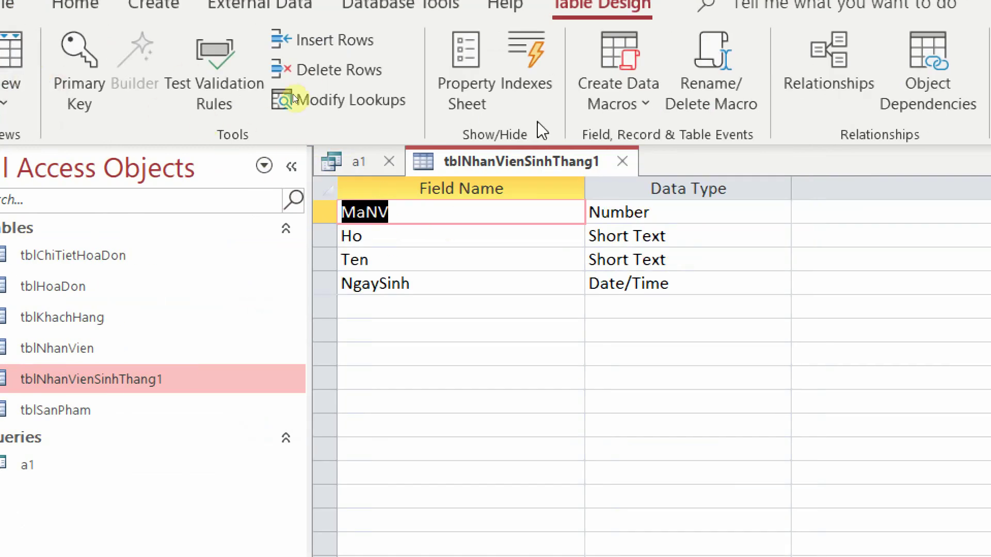
pyautogui.hotkey('ctrl', 'F4')
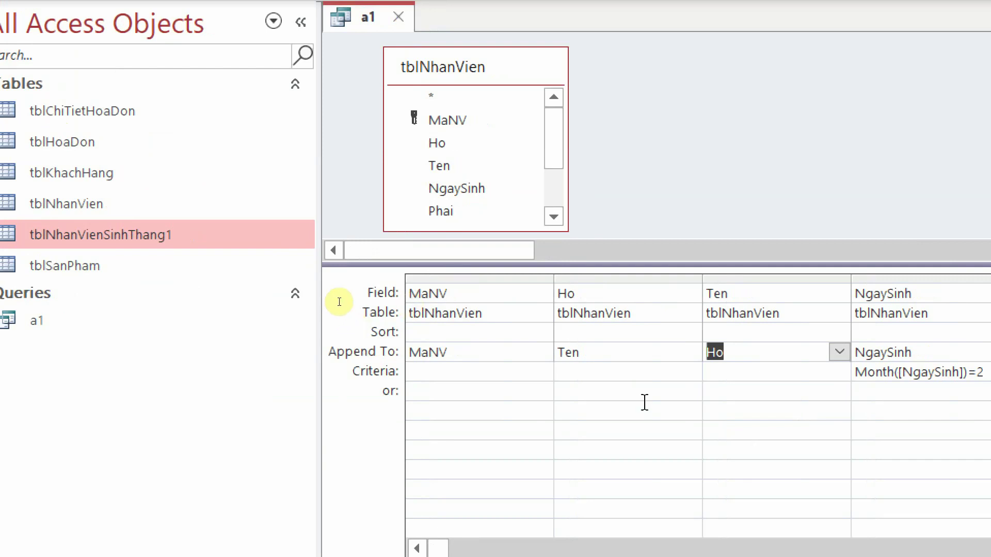
# Restore the matching append targets in query a1, sending Ho to Ho and Ten to Ten
pyautogui.click(690, 352)
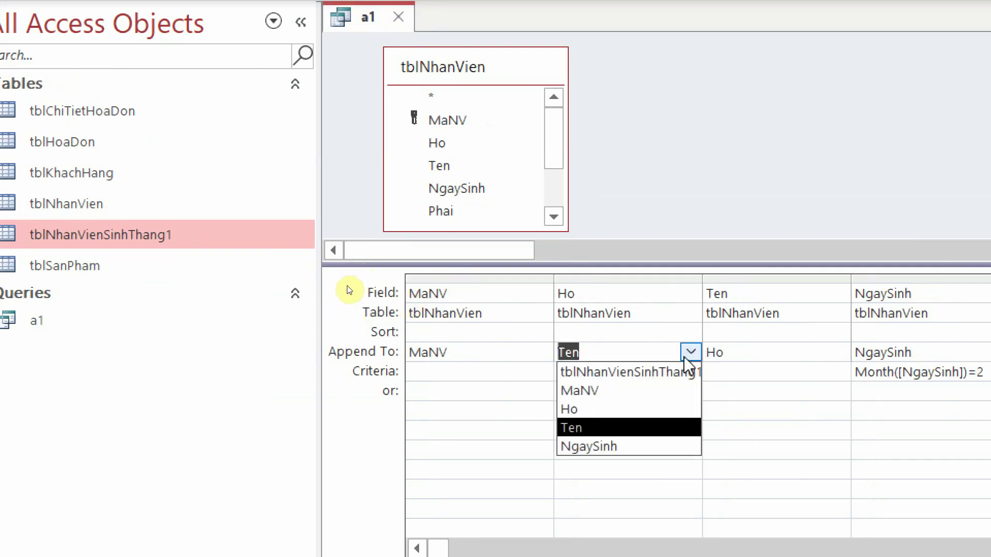
pyautogui.click(648, 410)
pyautogui.click(778, 355)
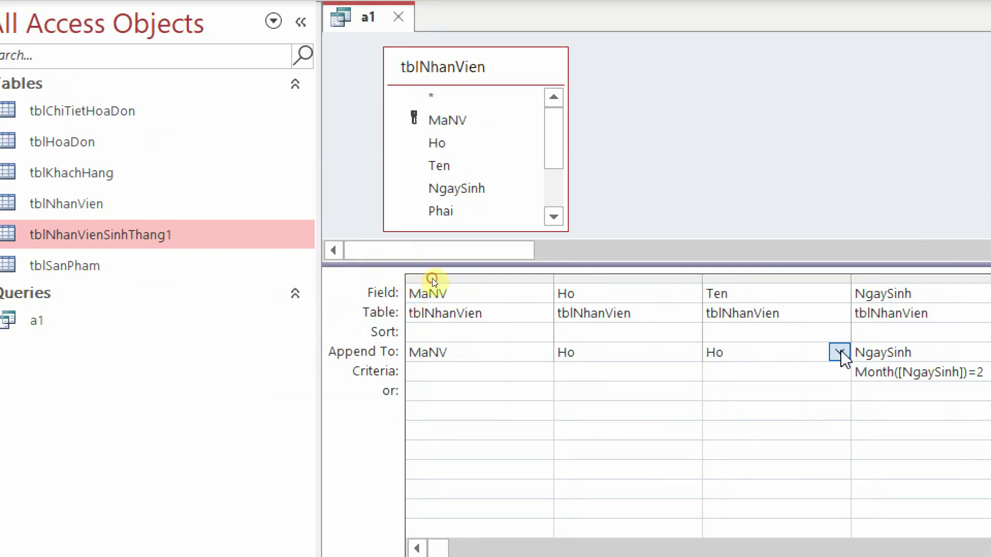
pyautogui.click(839, 352)
pyautogui.click(817, 438)
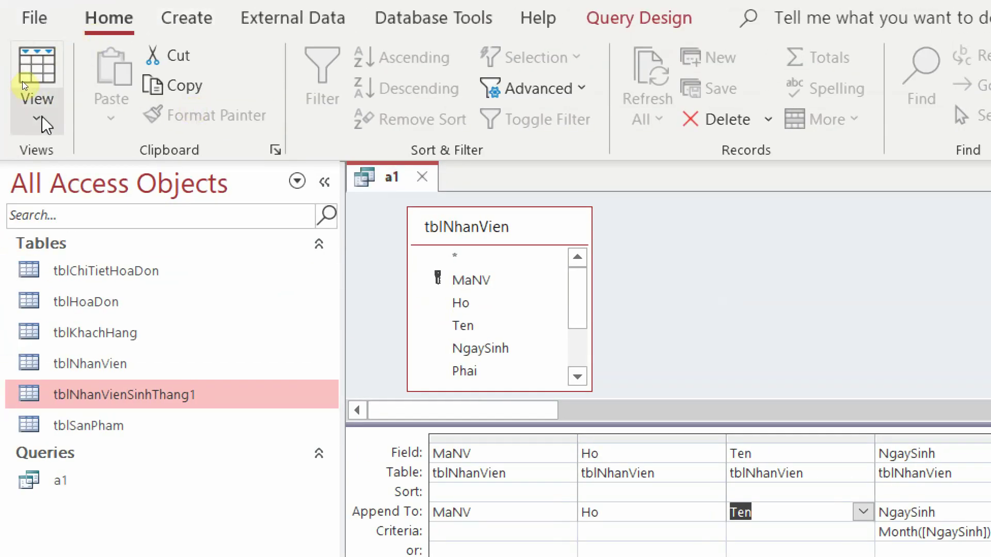
# Run append query a1 with the matching fields, confirm the append, and check the tblNhanVienSinhThang1 table before closing it
pyautogui.scroll(-5, 261, 30)
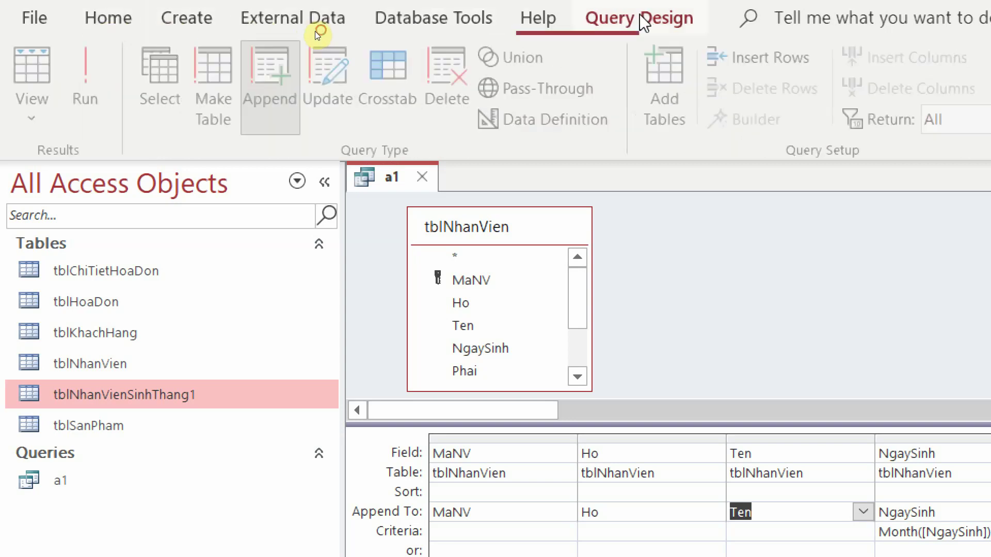
pyautogui.click(88, 97)
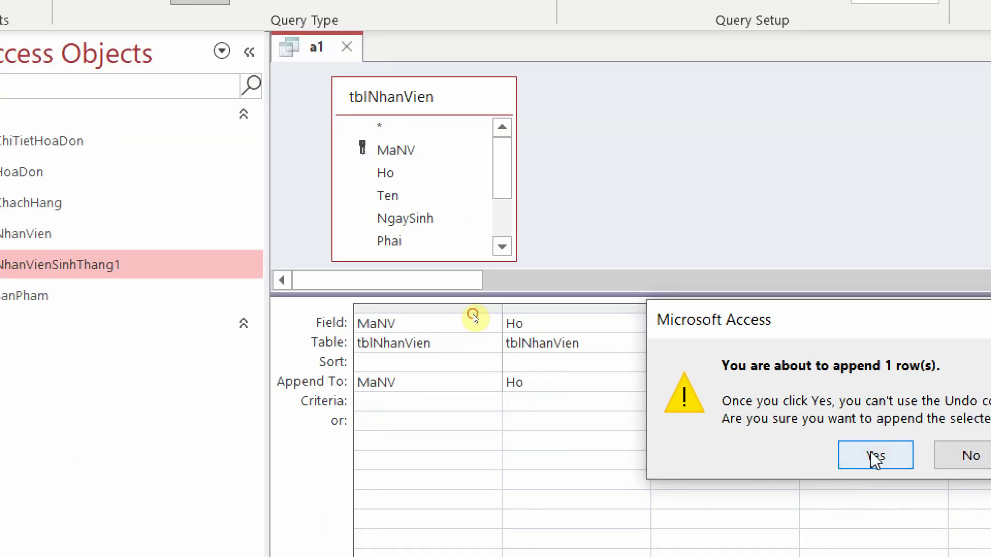
pyautogui.click(949, 556)
pyautogui.doubleClick(63, 265)
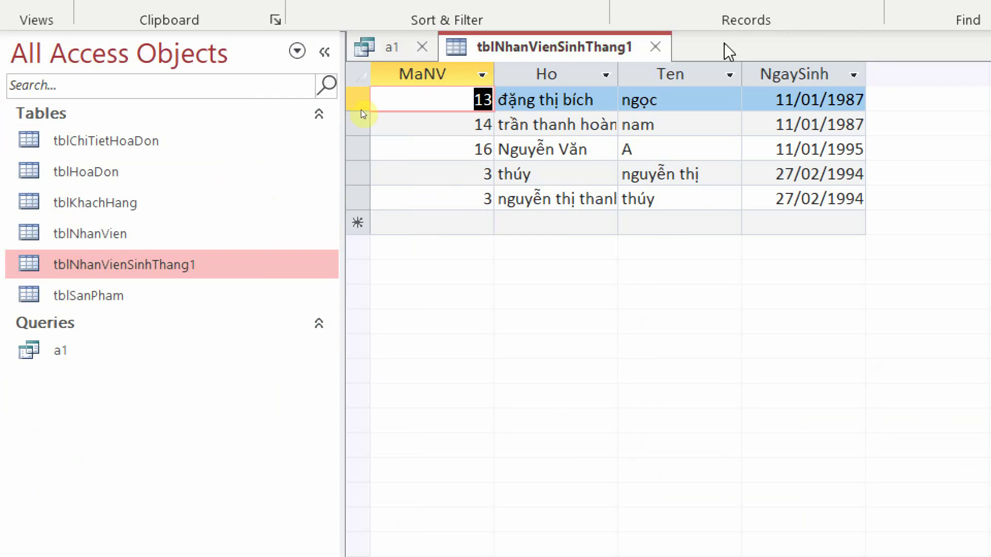
pyautogui.click(654, 47)
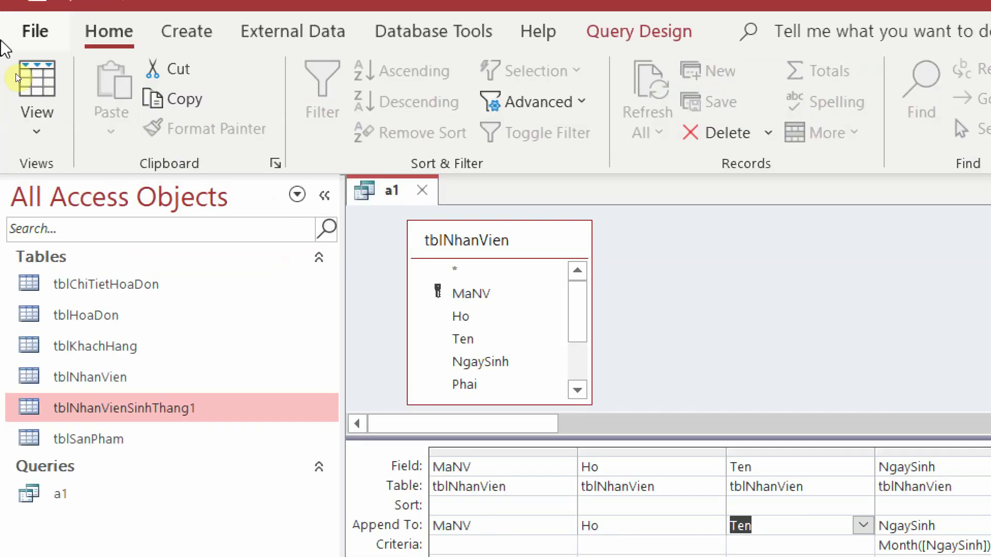
# Run append query a1 three more times, confirming the append to the tblNhanVienSinhThang1 table each time
pyautogui.click(627, 31)
pyautogui.click(92, 98)
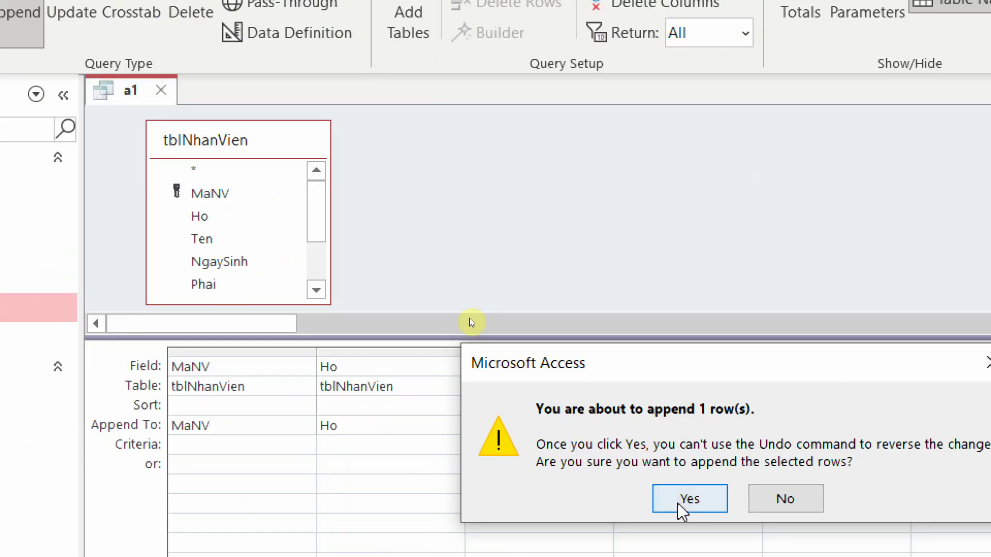
pyautogui.moveTo(622, 353); pyautogui.dragTo(481, 124)
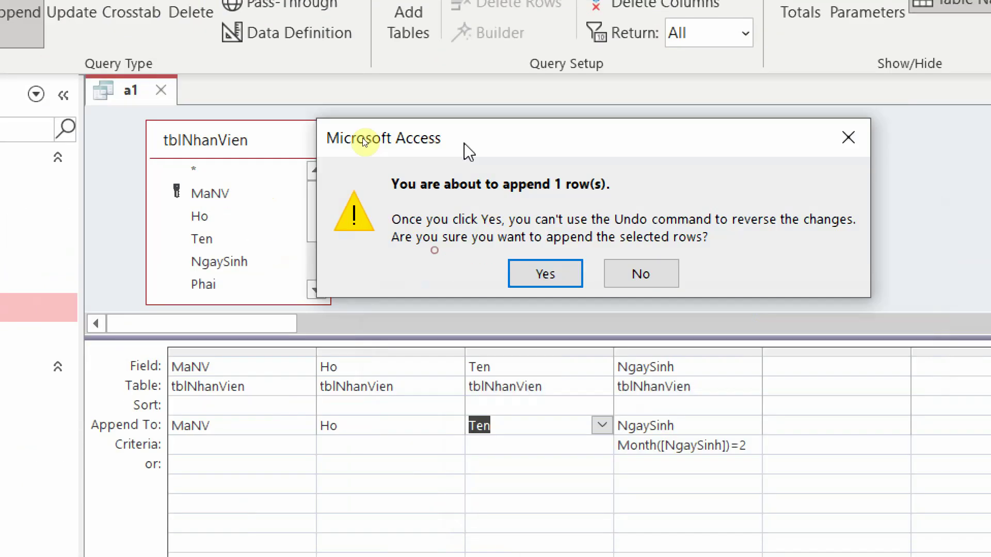
pyautogui.click(544, 274)
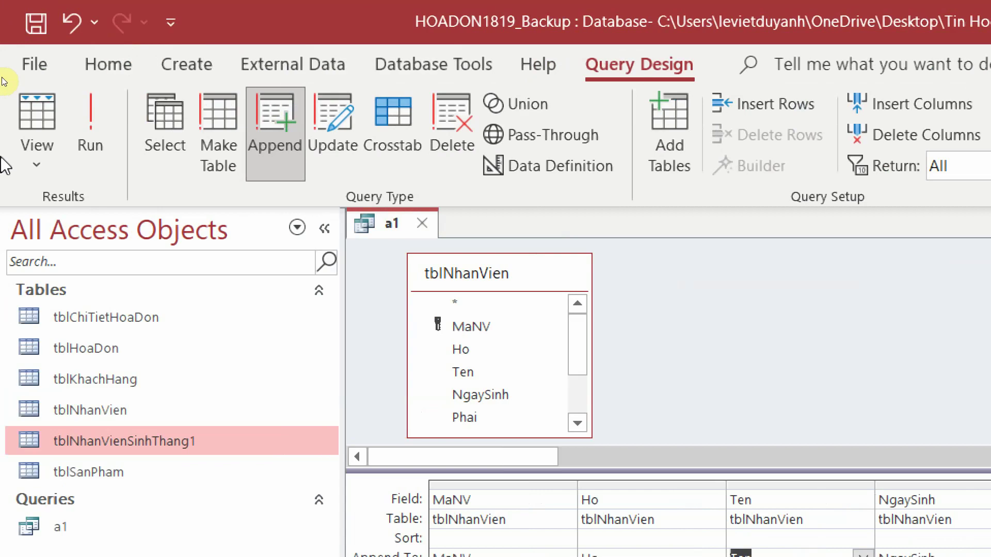
pyautogui.click(94, 156)
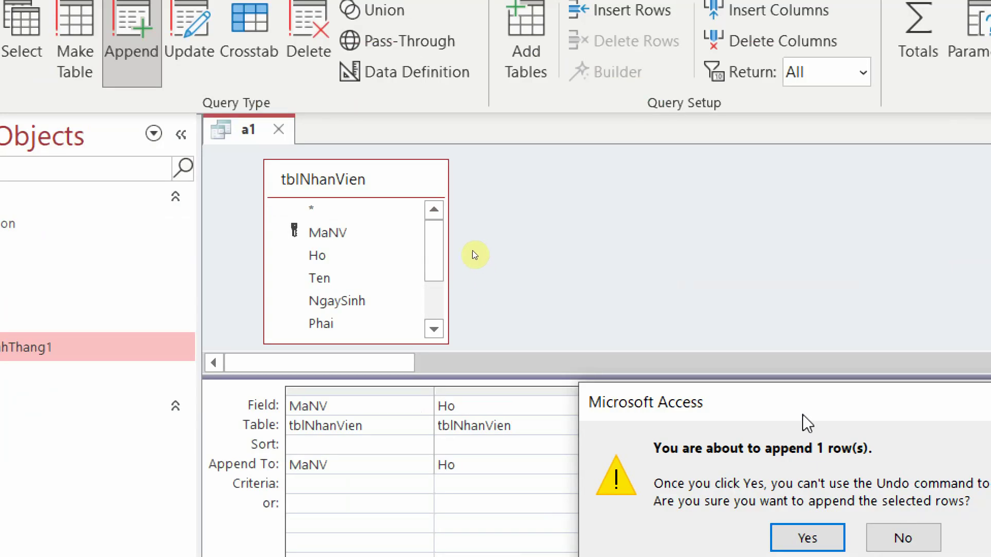
pyautogui.moveTo(946, 513); pyautogui.dragTo(807, 319)
pyautogui.click(688, 349)
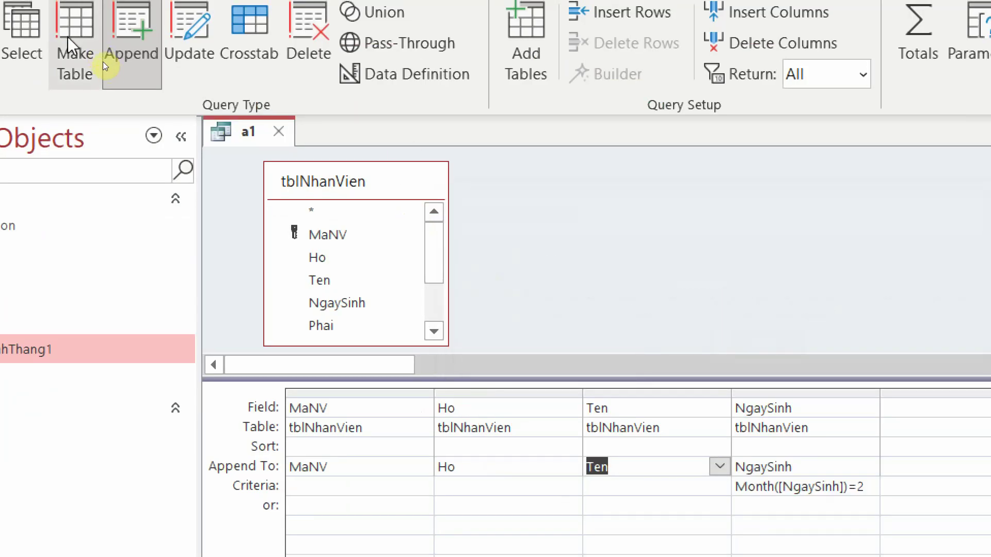
pyautogui.click(69, 38)
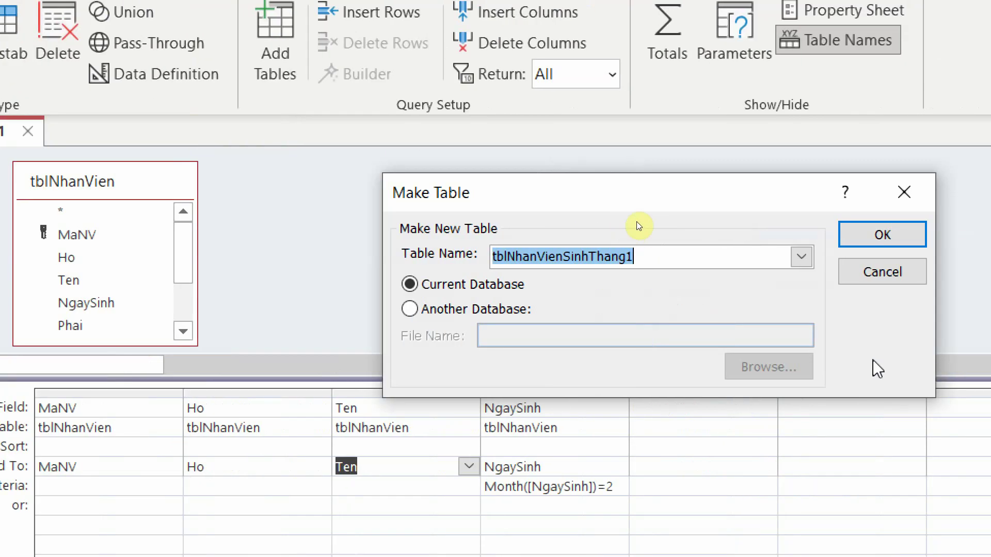
pyautogui.click(878, 272)
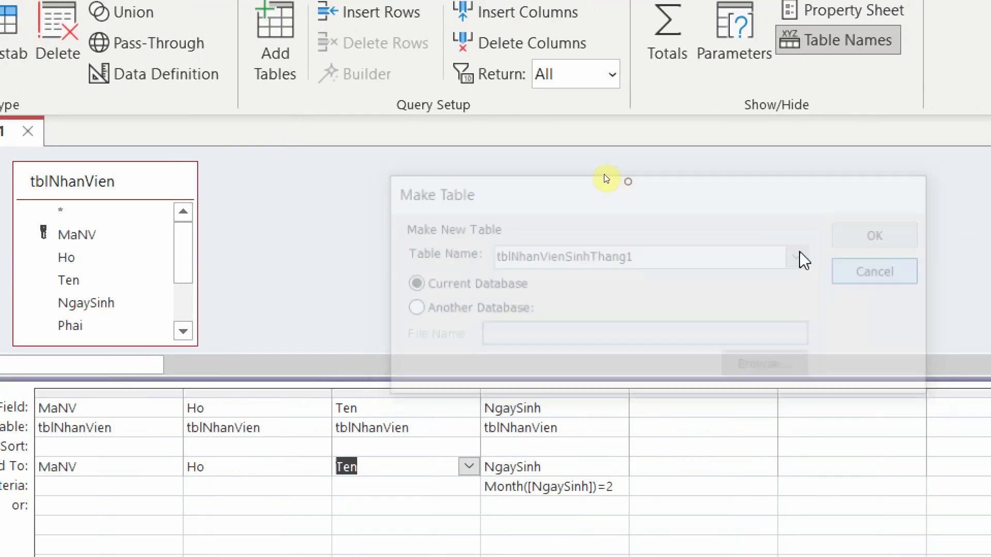
pyautogui.click(91, 100)
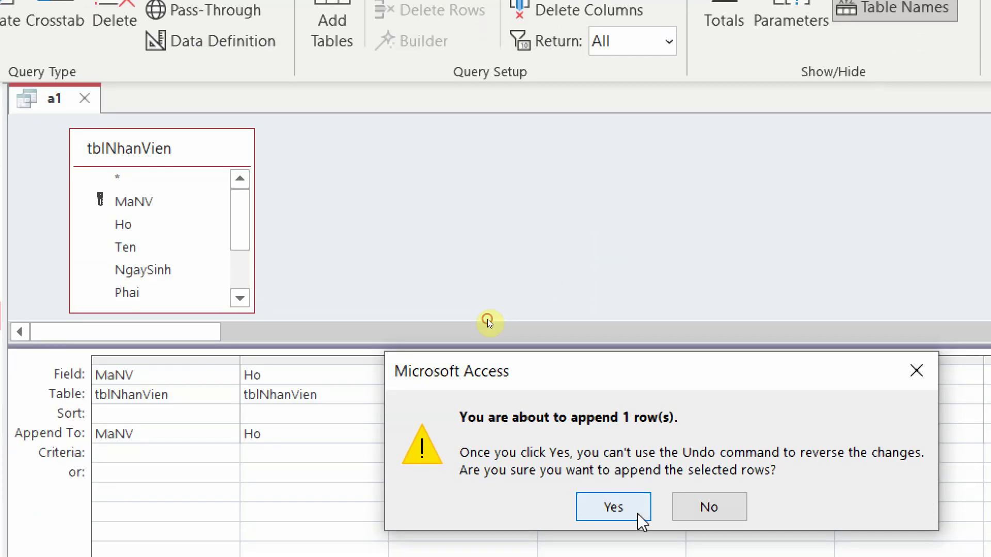
pyautogui.click(641, 522)
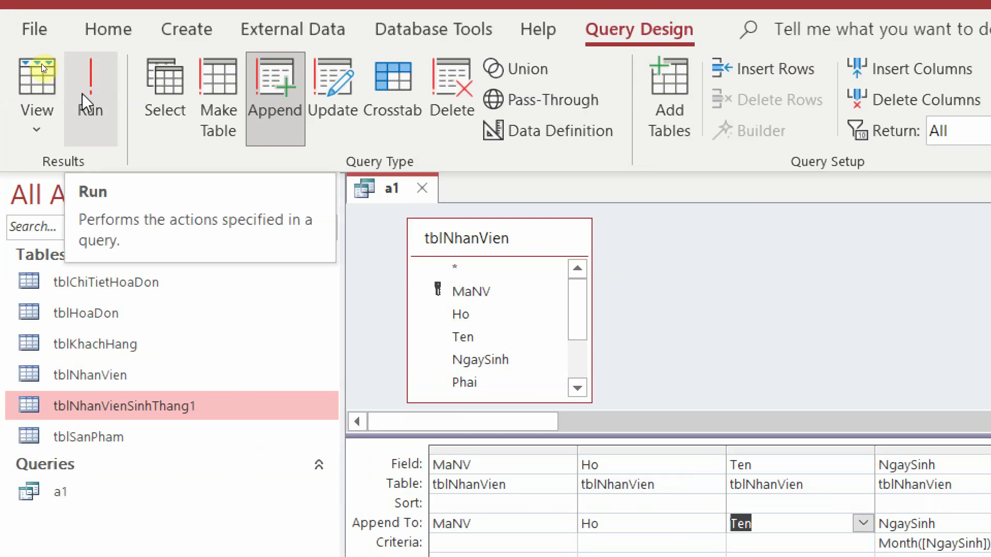
# Open the tblNhanVienSinhThang1 table and widen its Ho column to fit the full text
pyautogui.doubleClick(126, 413)
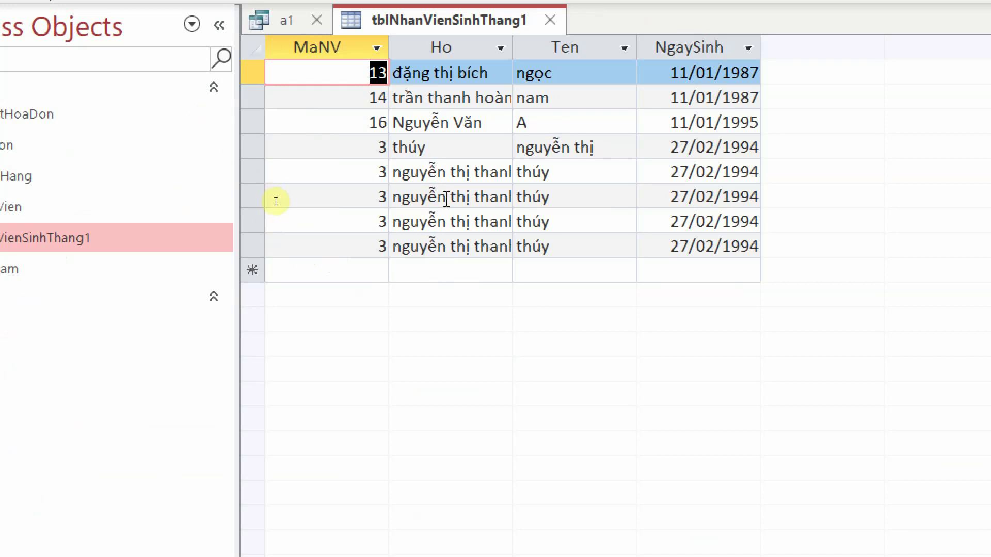
pyautogui.moveTo(516, 43); pyautogui.dragTo(548, 43)
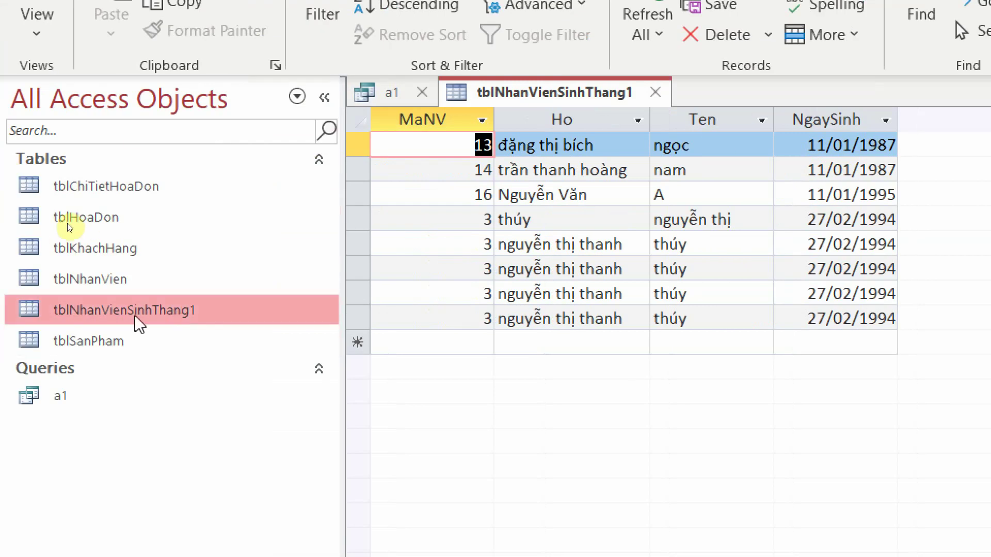
pyautogui.click(390, 92)
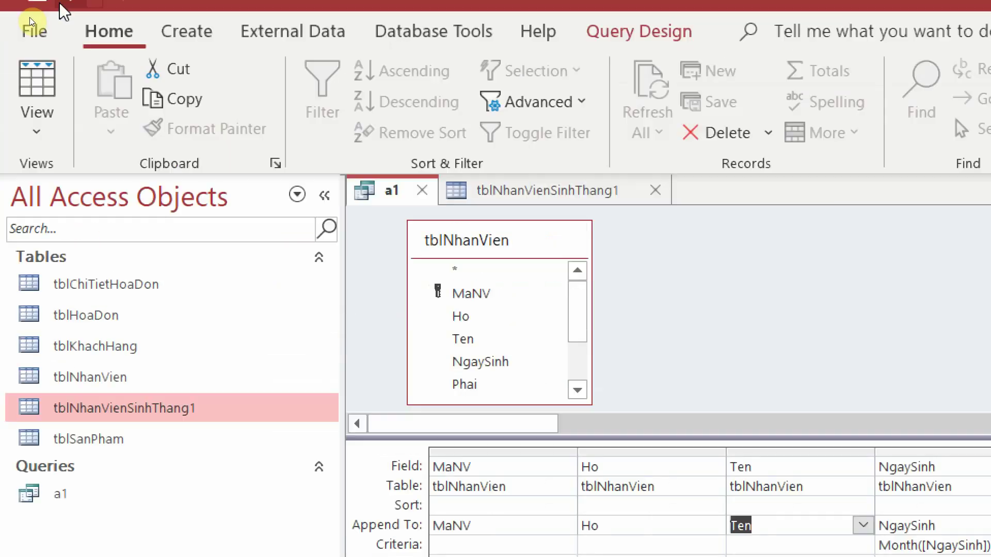
pyautogui.click(192, 31)
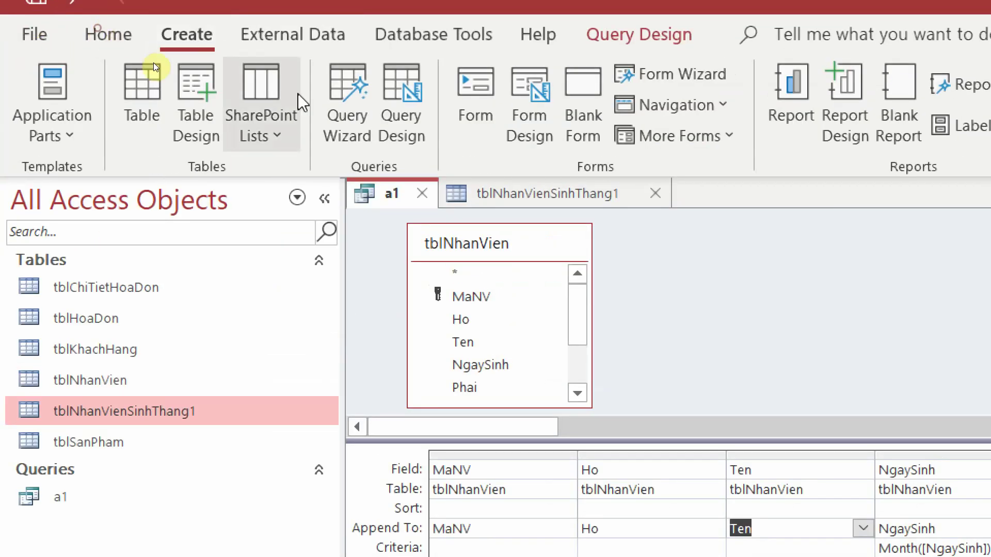
pyautogui.click(413, 106)
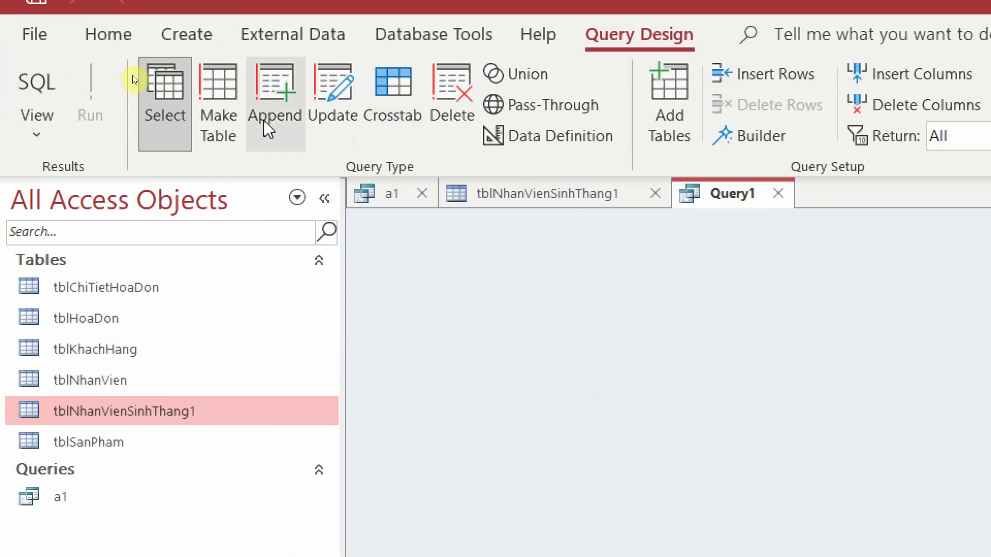
pyautogui.click(778, 194)
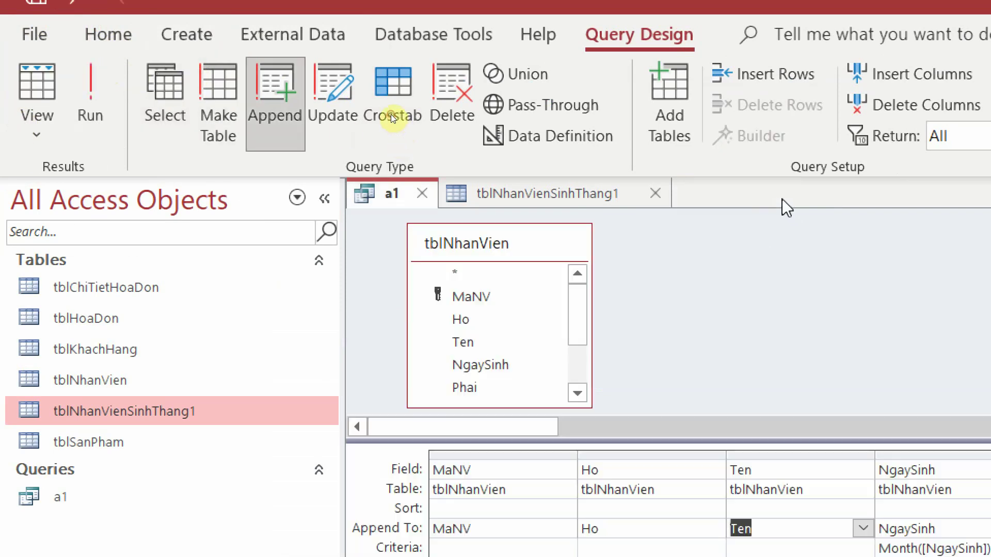
# Check the fields of the tblNhanVienSinhThang1 table in design view and return to its datasheet
pyautogui.click(559, 191)
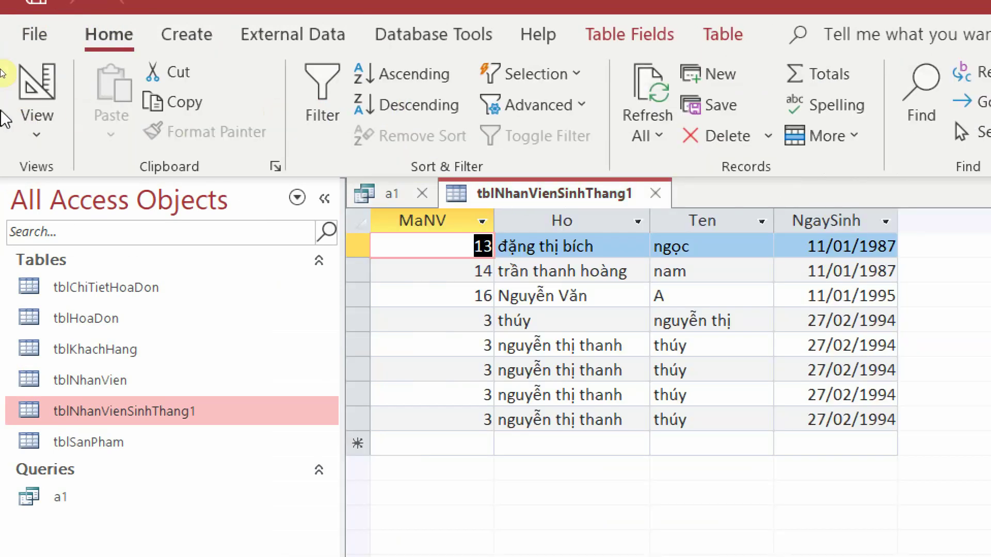
pyautogui.click(21, 77)
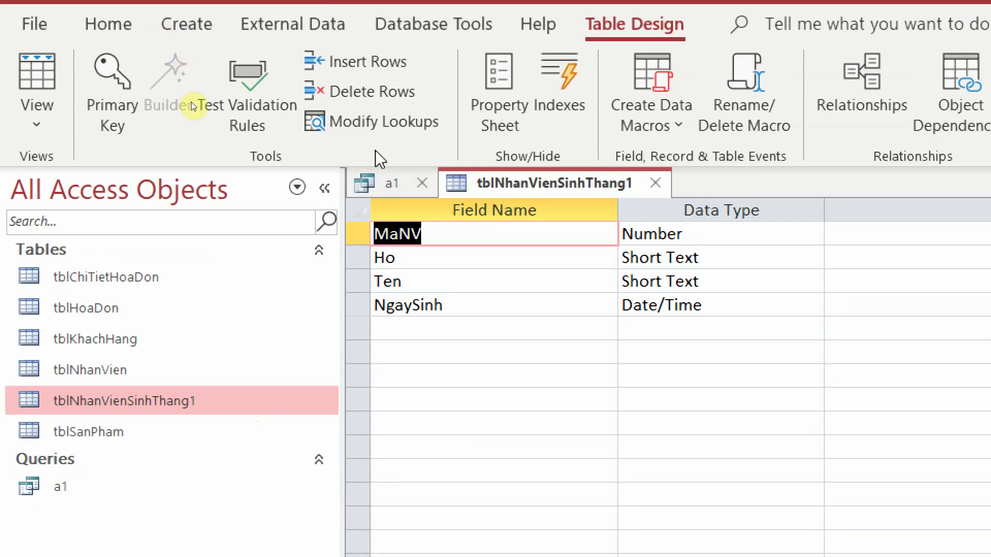
pyautogui.click(389, 184)
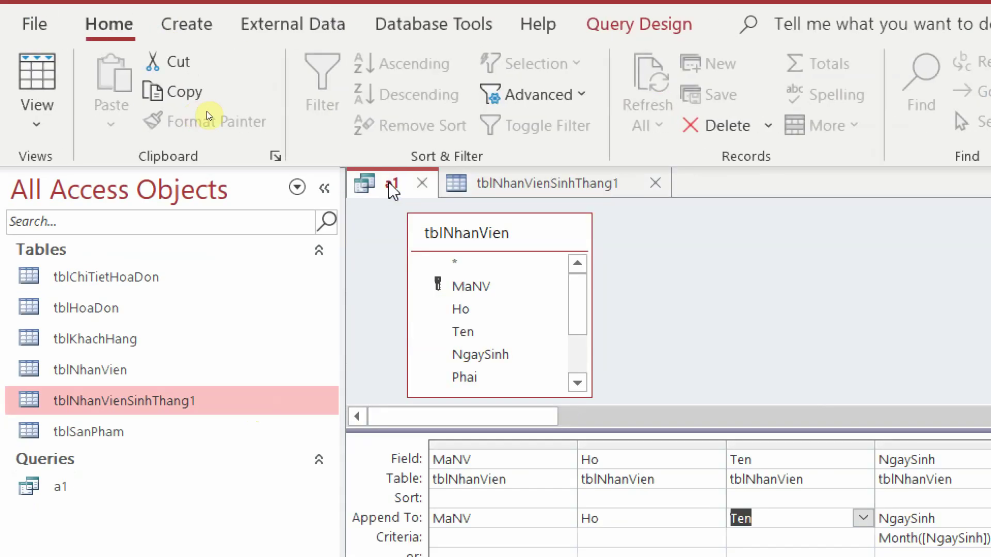
pyautogui.click(519, 191)
pyautogui.click(36, 70)
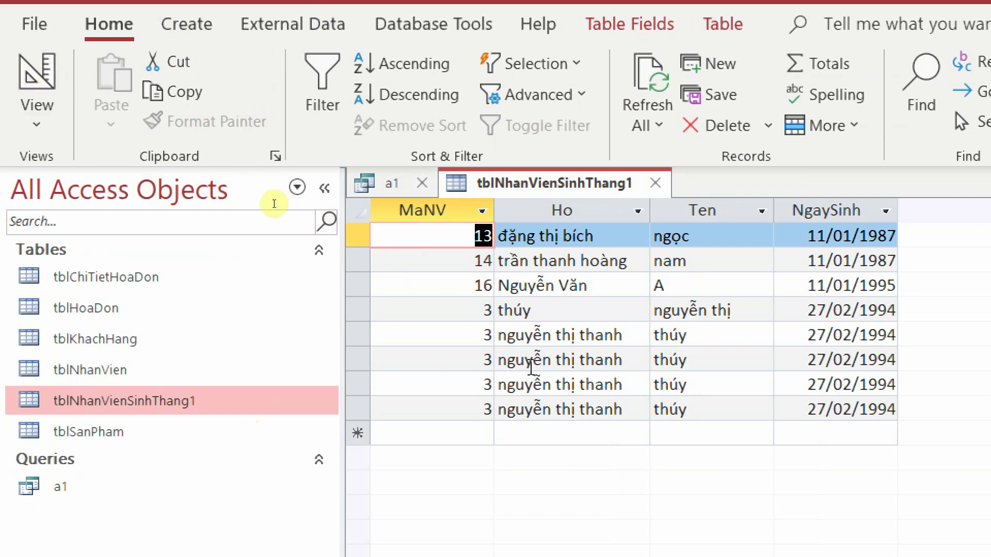
# Delete the last duplicate February-born record and the record with the swapped name fields from tblNhanVienSinhThang1, confirming each deletion
pyautogui.moveTo(373, 334); pyautogui.dragTo(361, 407)
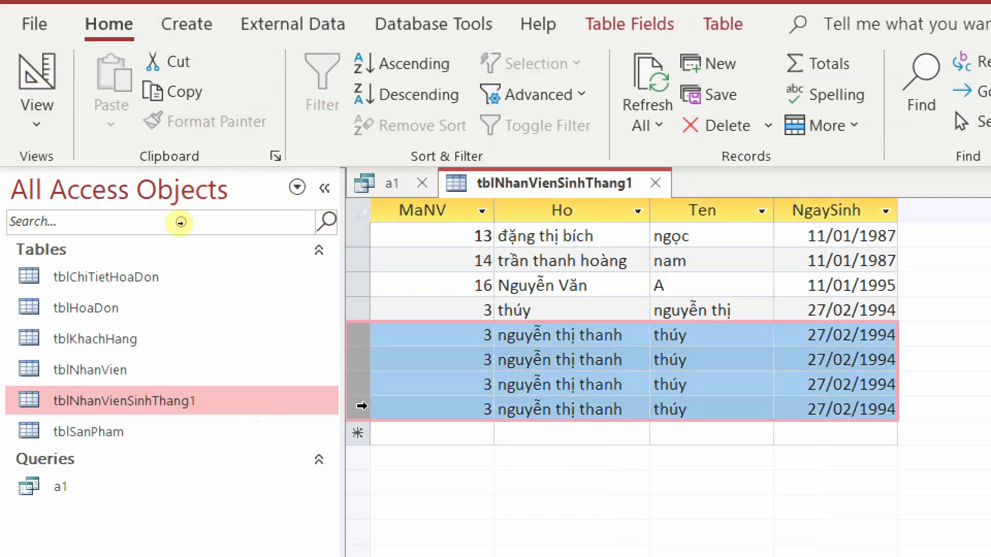
pyautogui.rightClick(361, 408)
pyautogui.click(422, 505)
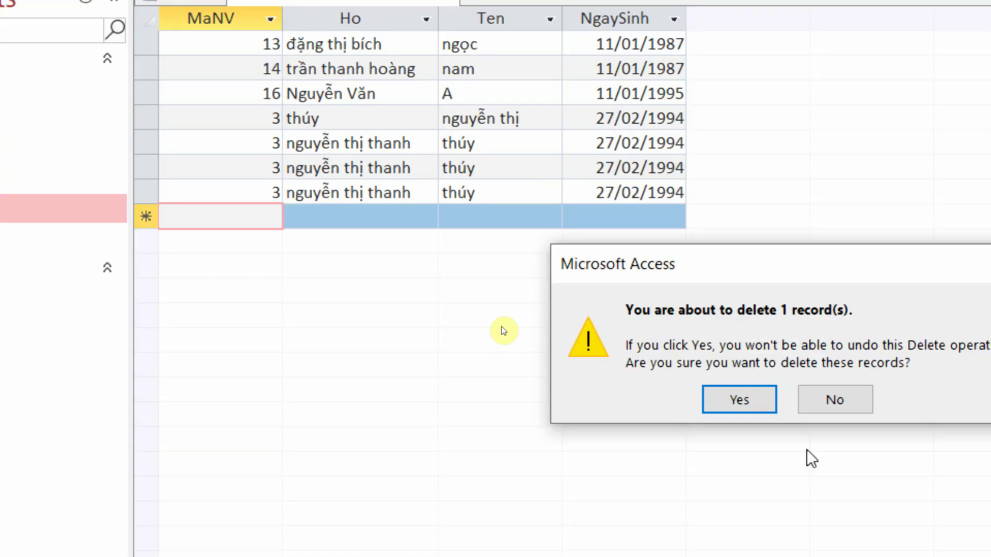
pyautogui.click(739, 400)
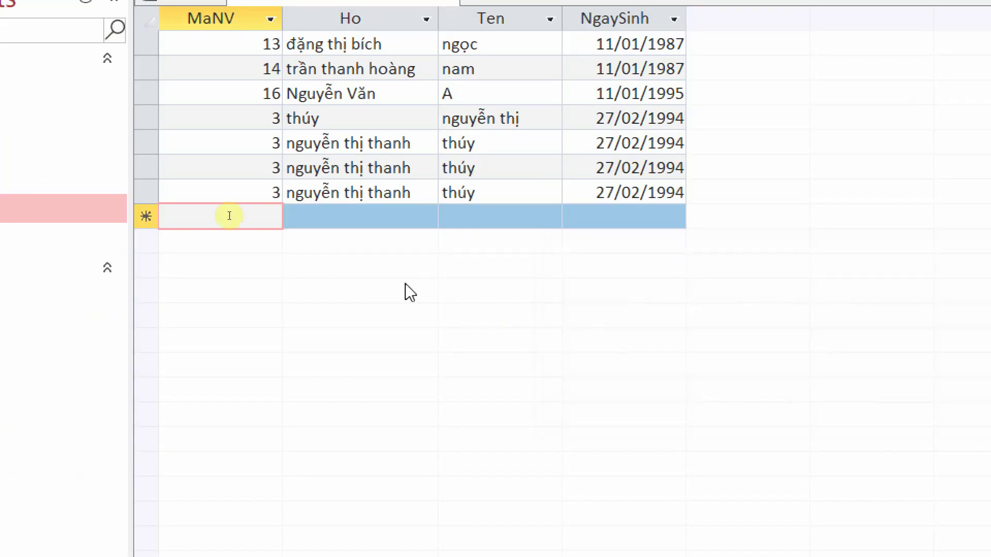
pyautogui.click(206, 153)
pyautogui.rightClick(205, 153)
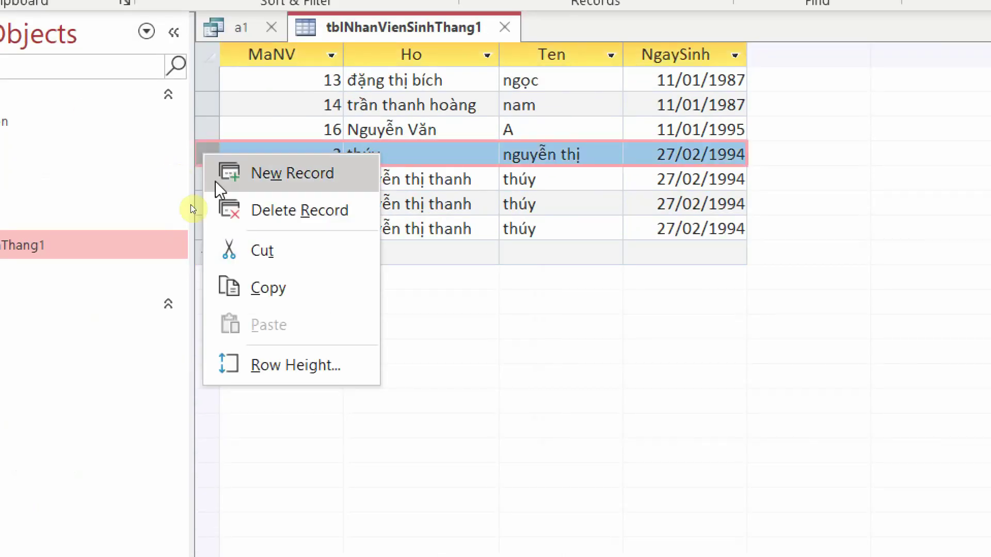
pyautogui.click(267, 201)
pyautogui.click(831, 443)
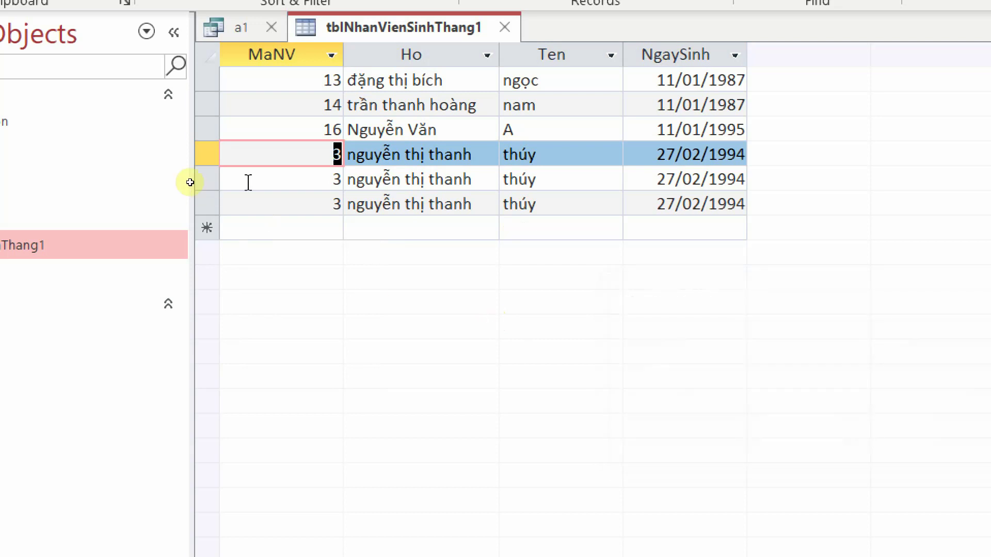
# Delete the three remaining February-born employee records from tblNhanVienSinhThang1 one at a time, confirming each deletion
pyautogui.rightClick(203, 154)
pyautogui.click(280, 215)
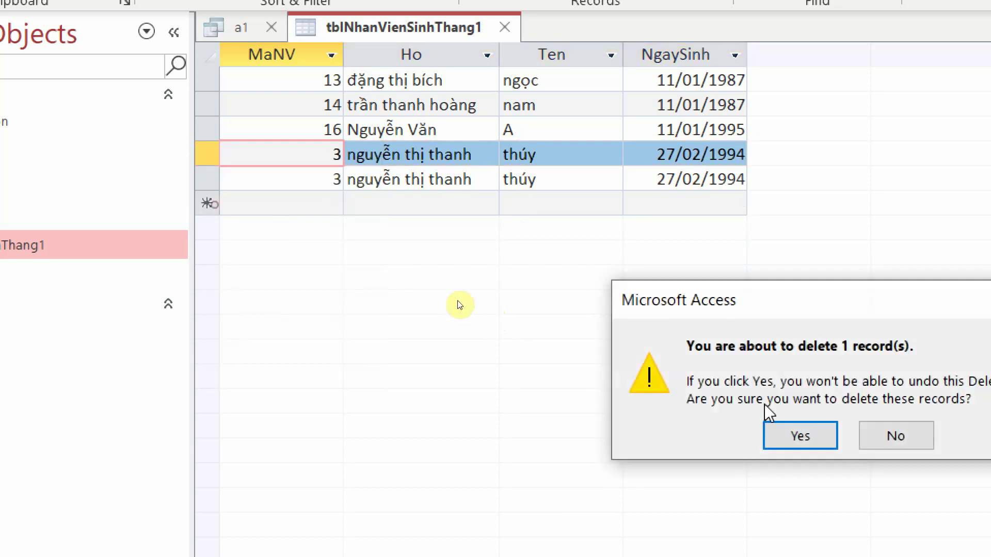
pyautogui.click(800, 435)
pyautogui.click(207, 154)
pyautogui.rightClick(206, 155)
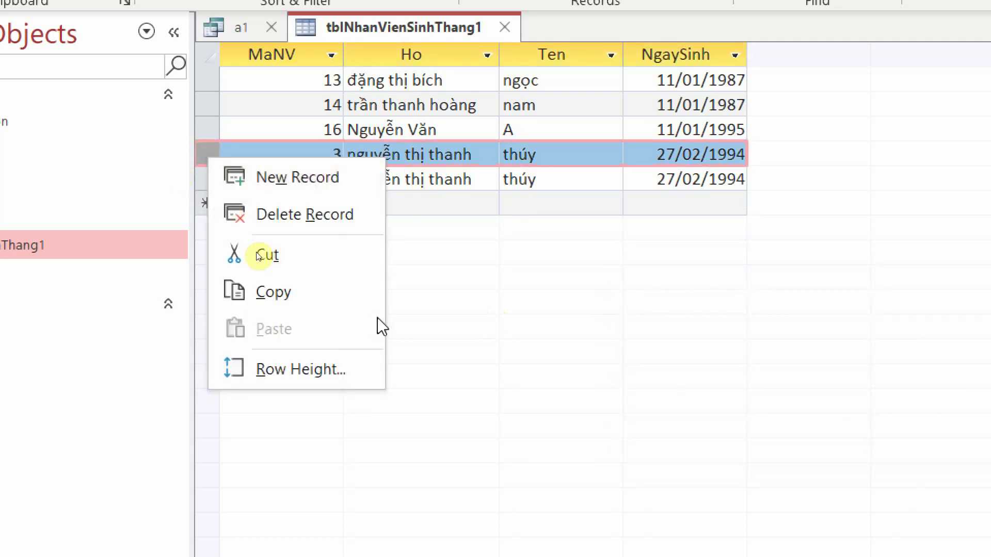
pyautogui.click(306, 250)
pyautogui.click(775, 434)
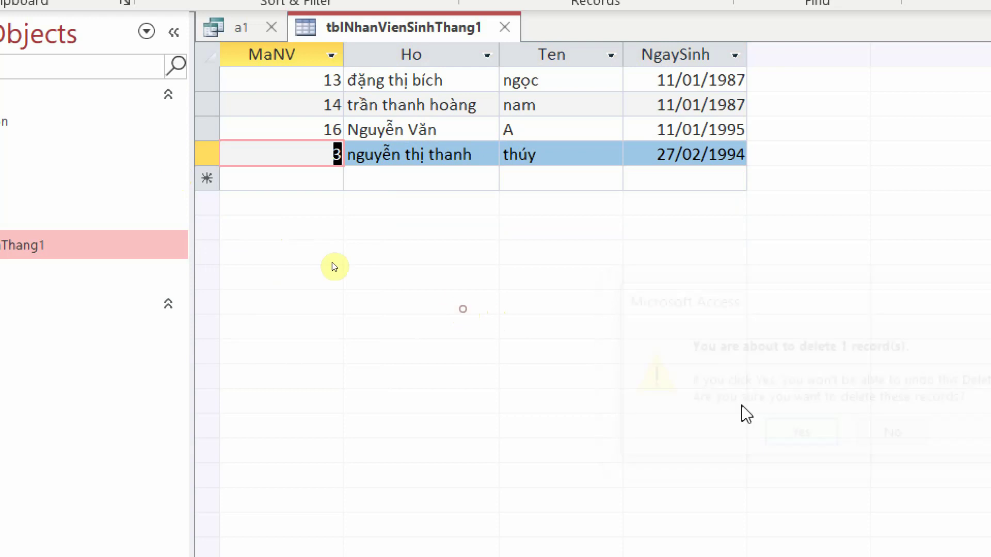
pyautogui.rightClick(204, 153)
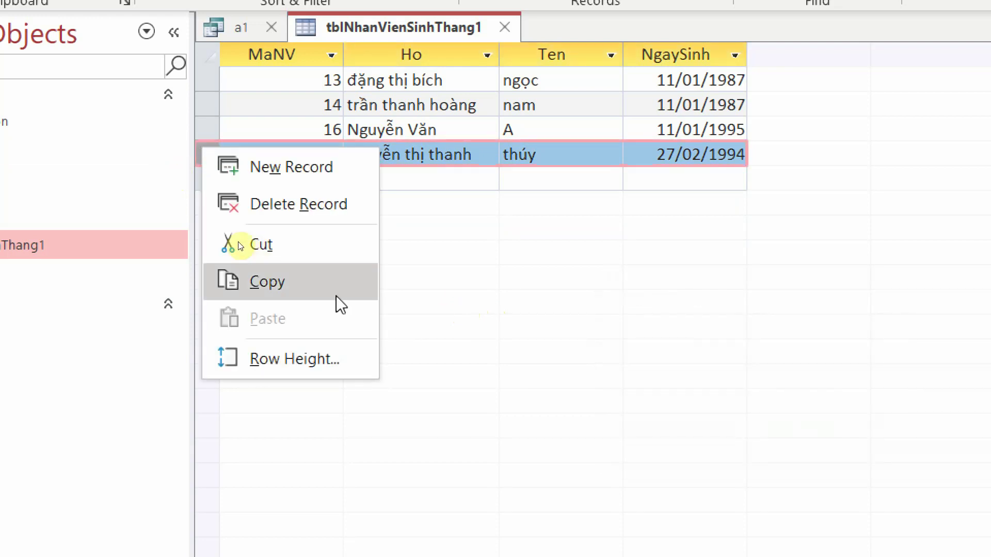
pyautogui.click(295, 213)
pyautogui.press('Return')
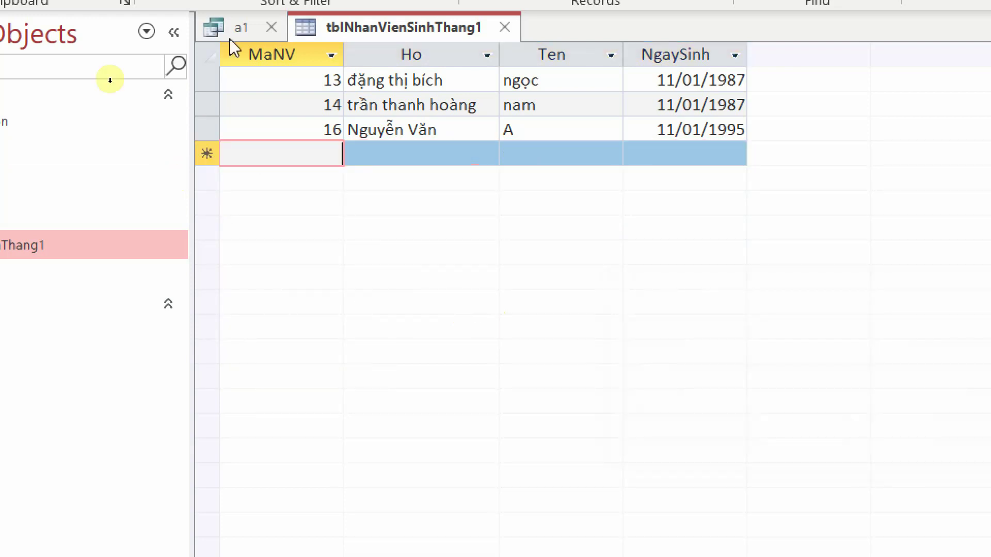
# Set MaNV as the primary key of the tblNhanVienSinhThang1 table, save the design, and close the table
pyautogui.click(31, 55)
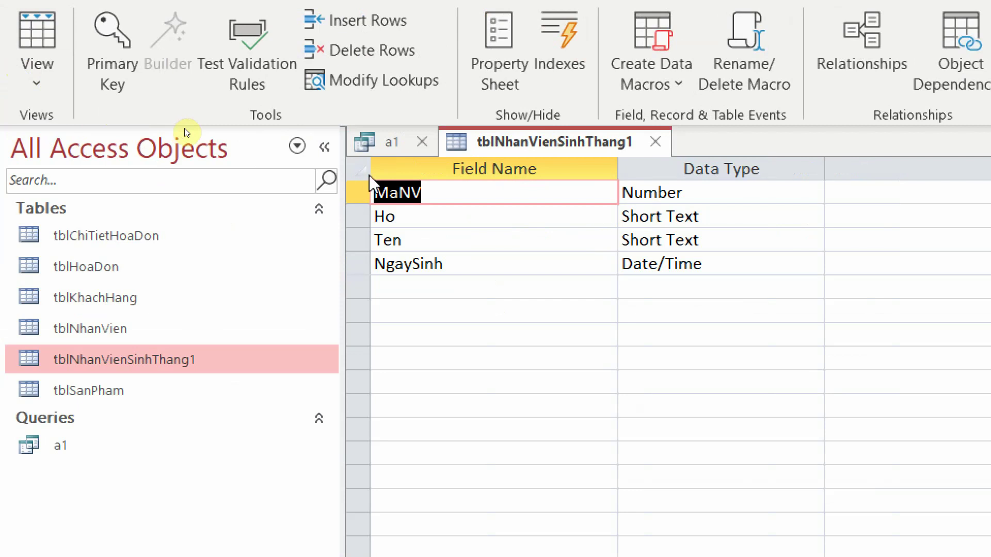
pyautogui.click(364, 188)
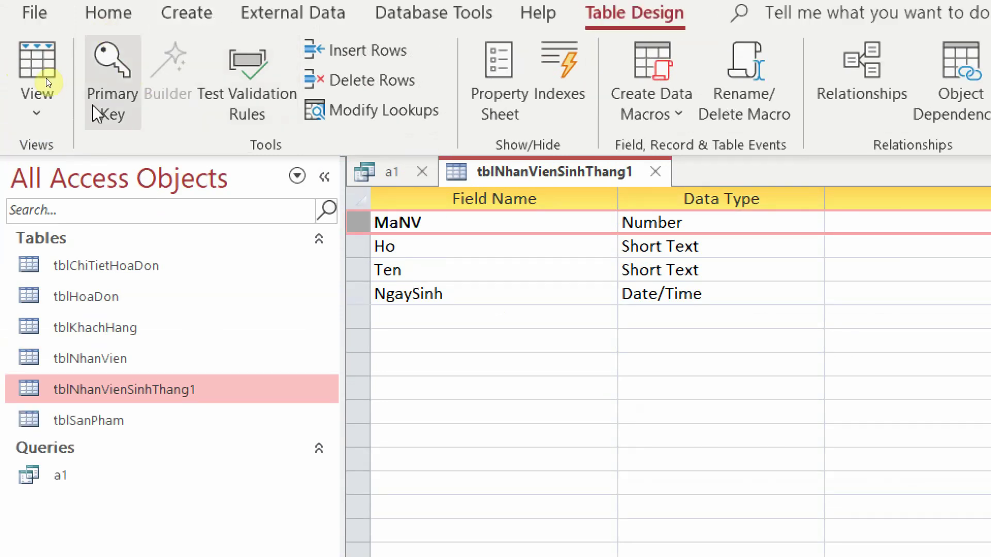
pyautogui.click(111, 66)
pyautogui.rightClick(536, 181)
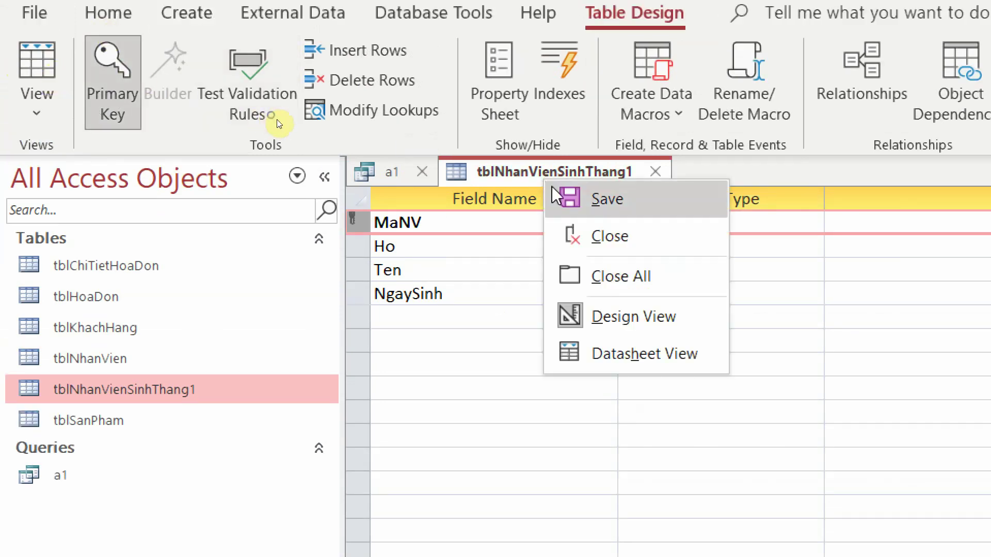
pyautogui.click(573, 212)
pyautogui.click(655, 171)
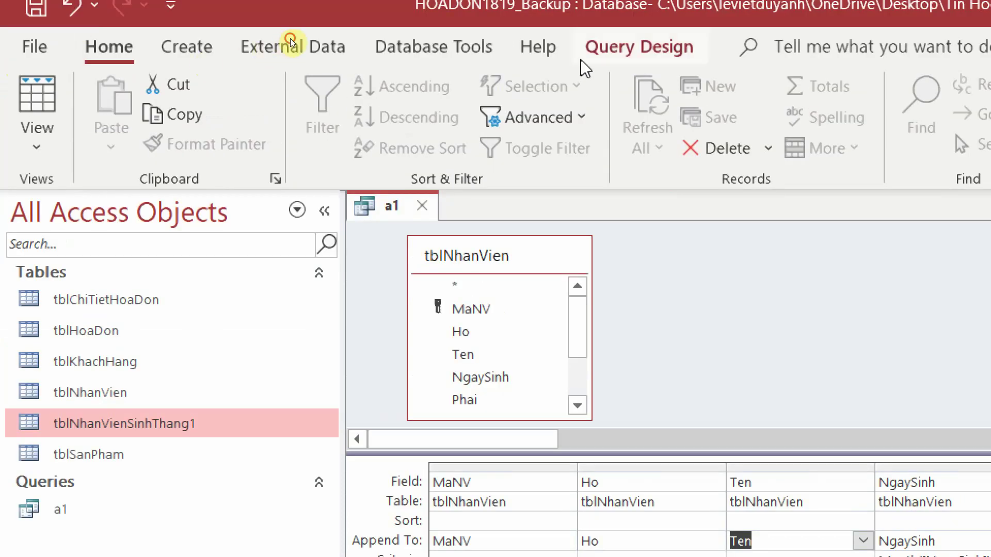
# Run the append query a1 to add the February-born employees to tblNhanVienSinhThang1, confirming the append
pyautogui.click(582, 23)
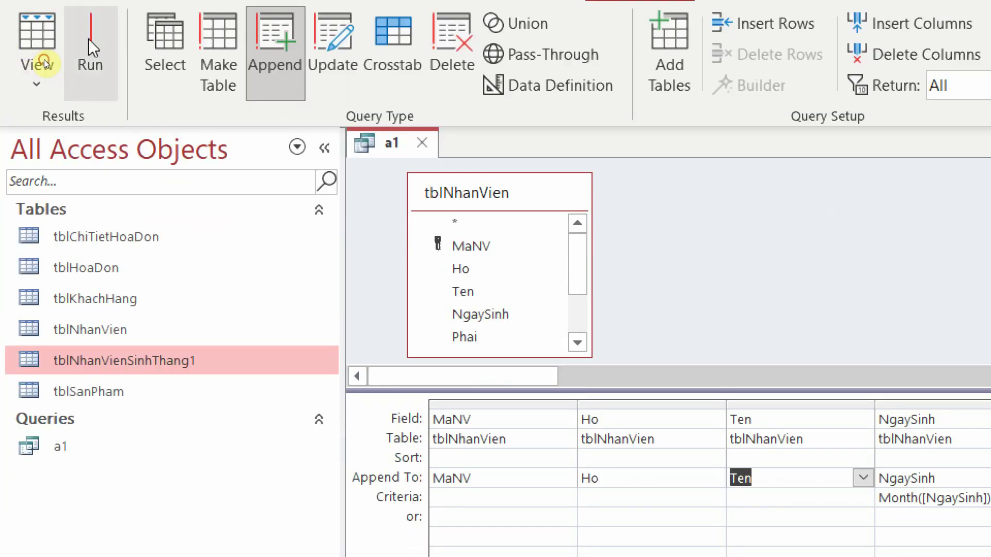
pyautogui.click(89, 0)
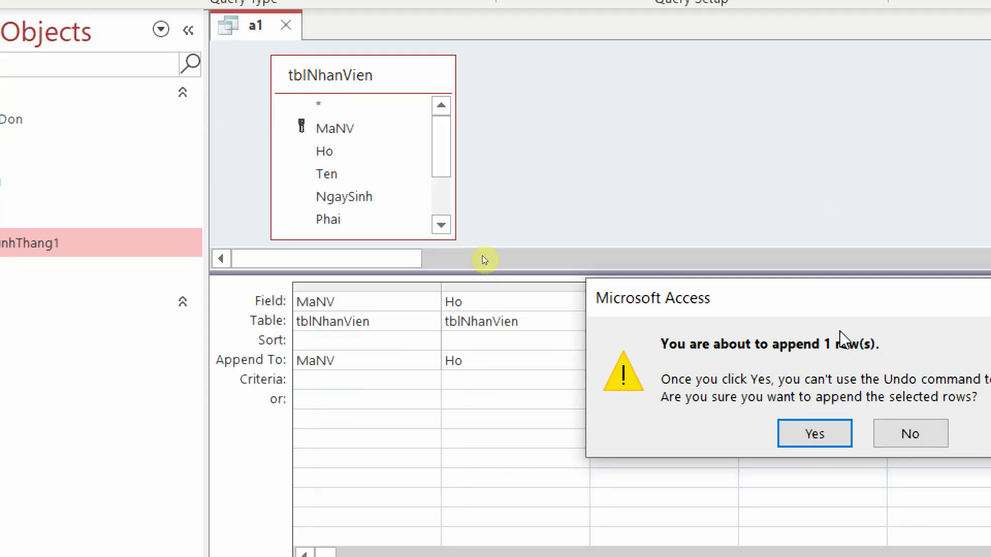
pyautogui.moveTo(849, 336); pyautogui.dragTo(763, 186)
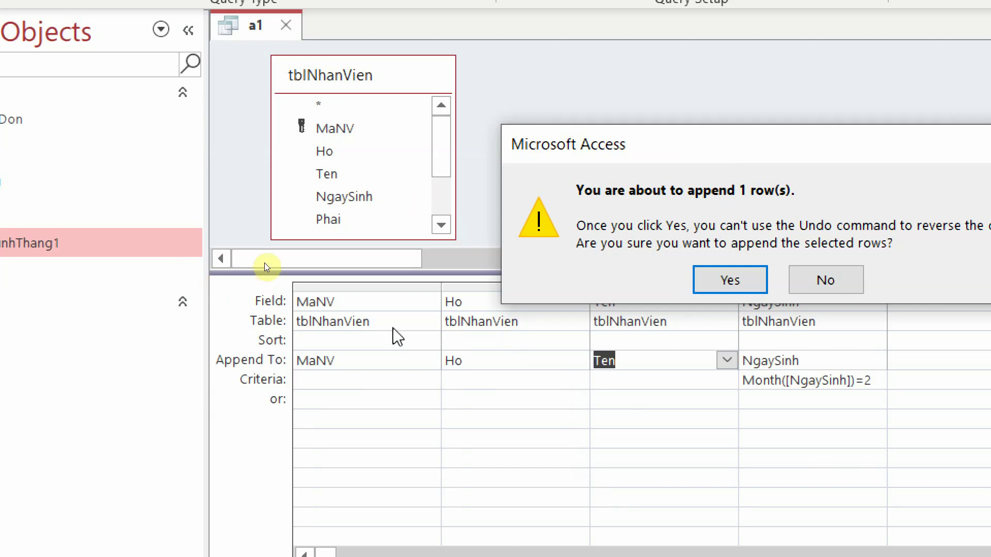
pyautogui.click(757, 282)
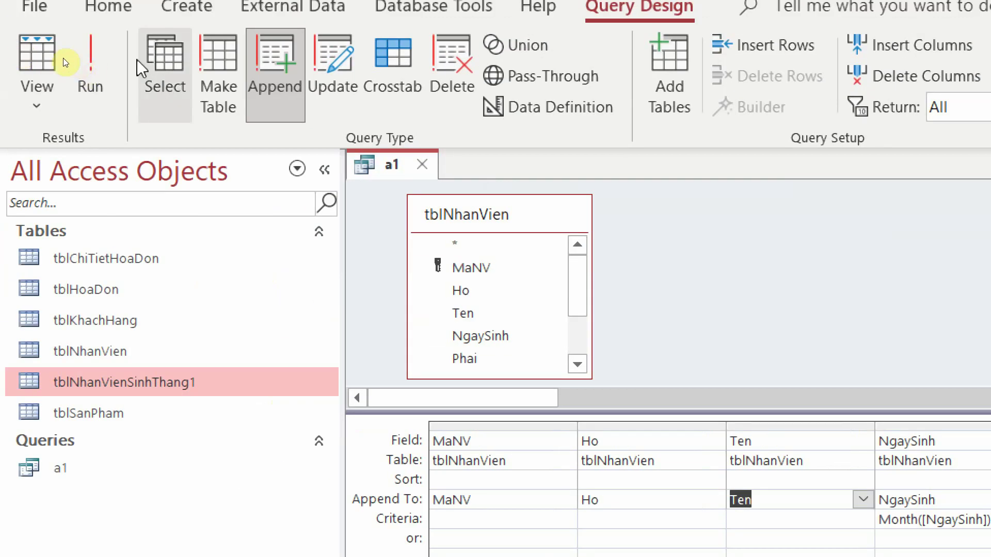
# Try to append the same February-born employees a second time with query a1, confirm the append, and decline to run it despite errors
pyautogui.click(98, 61)
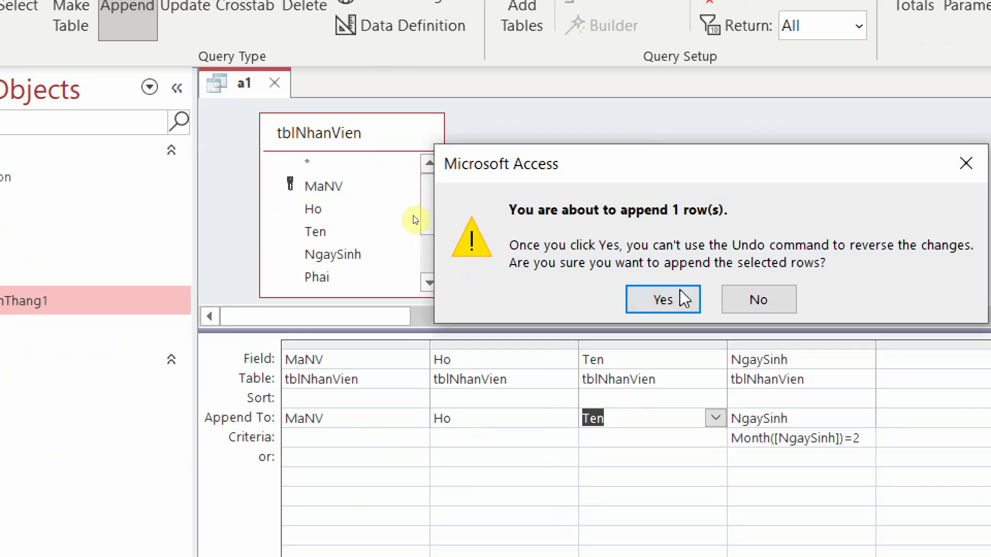
pyautogui.click(670, 301)
pyautogui.moveTo(680, 328); pyautogui.dragTo(618, 136)
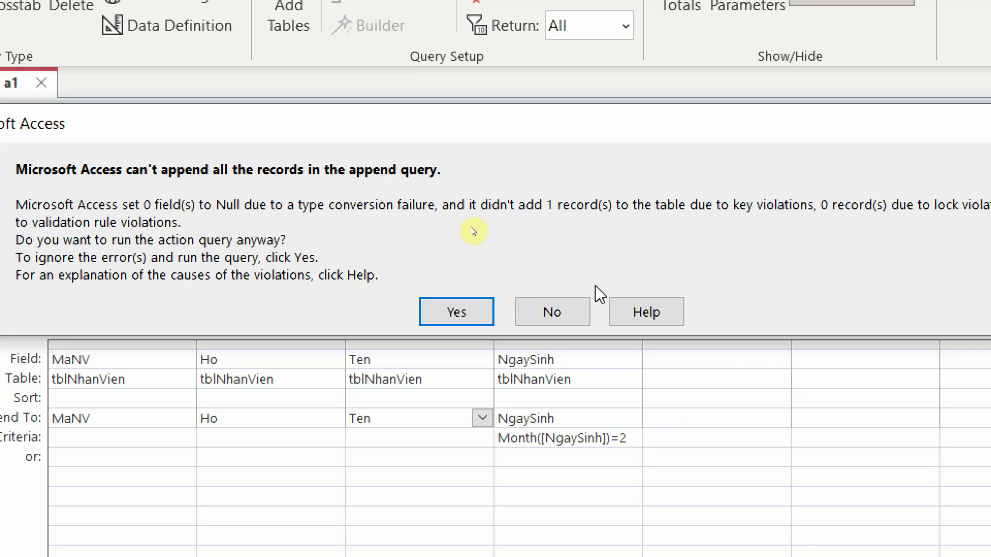
pyautogui.click(544, 316)
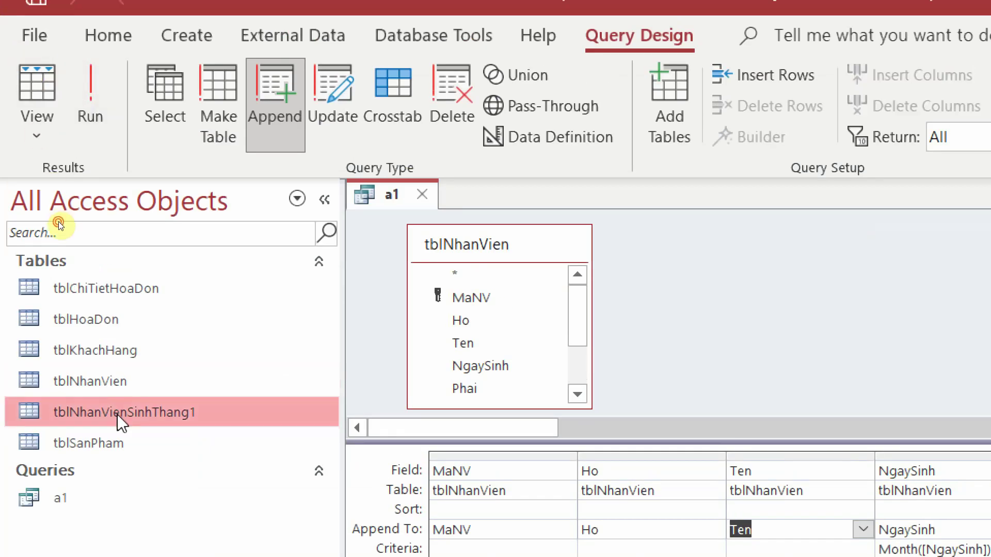
# Check the records and the primary key field of tblNhanVienSinhThang1 in datasheet and design view, and return to query a1
pyautogui.doubleClick(121, 412)
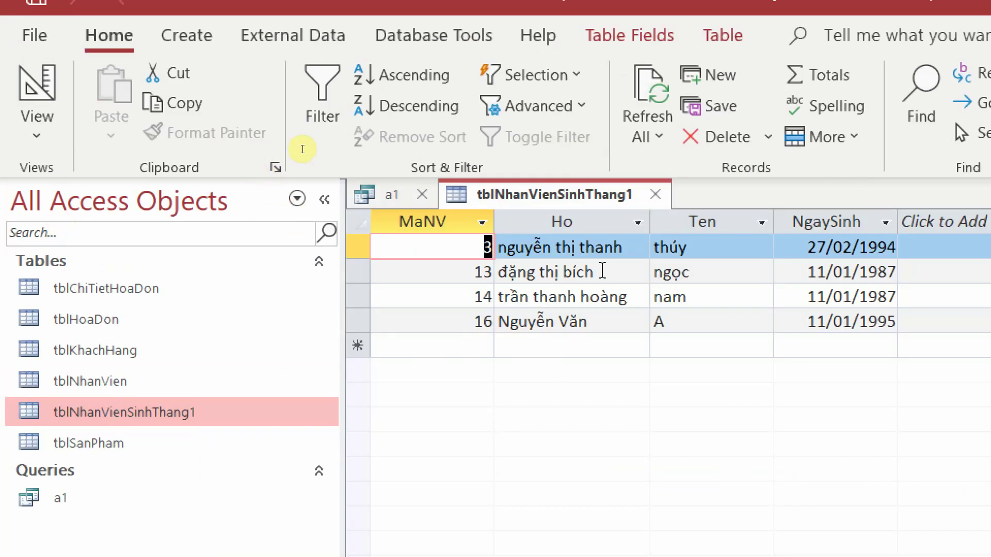
pyautogui.click(31, 88)
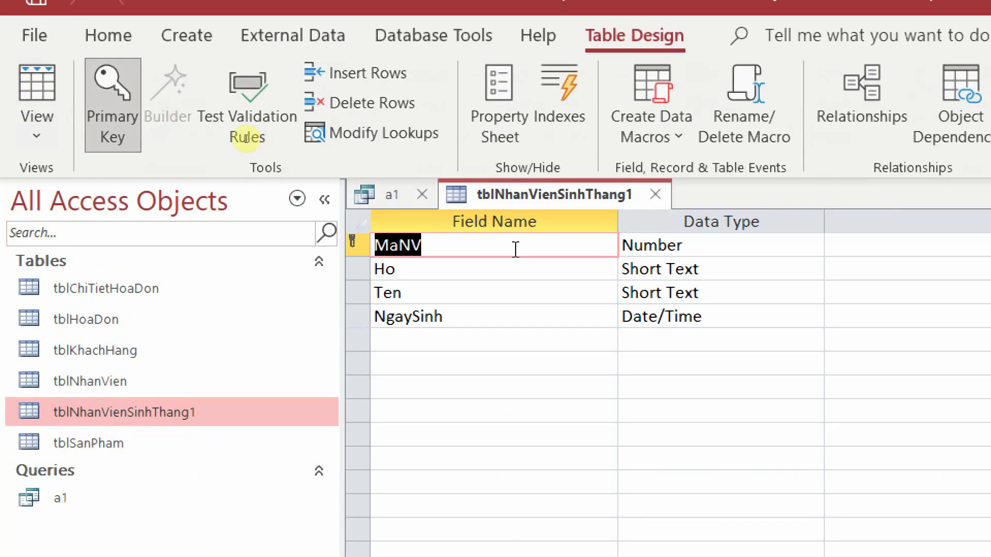
pyautogui.click(391, 195)
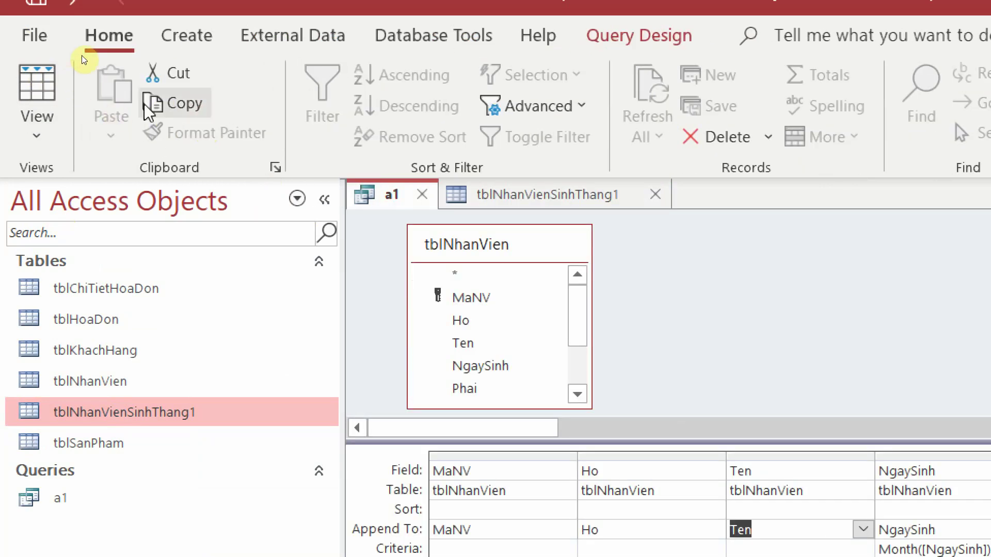
# Try to run query a1 while tblNhanVienSinhThang1 is open in design view, dismiss the warning, and close the table
pyautogui.click(614, 36)
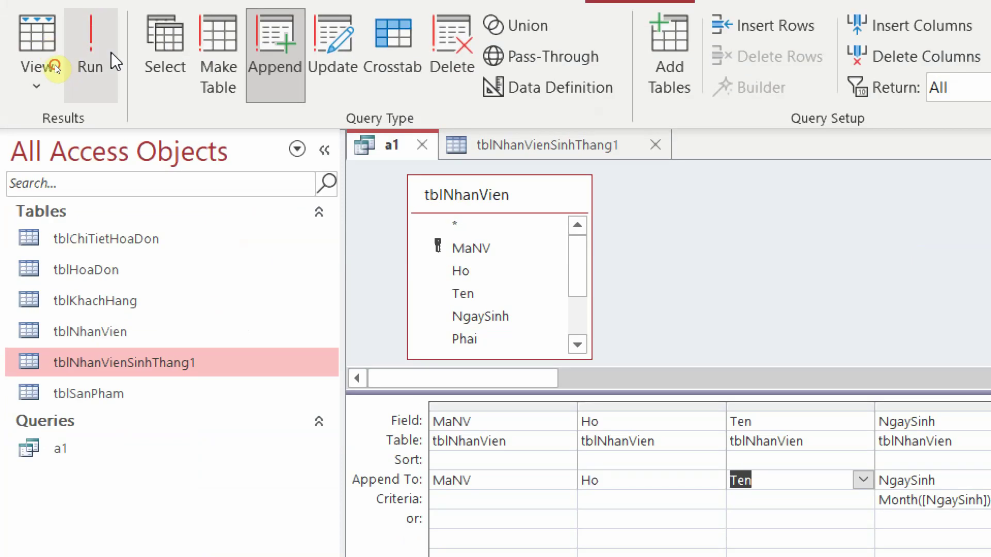
pyautogui.click(111, 52)
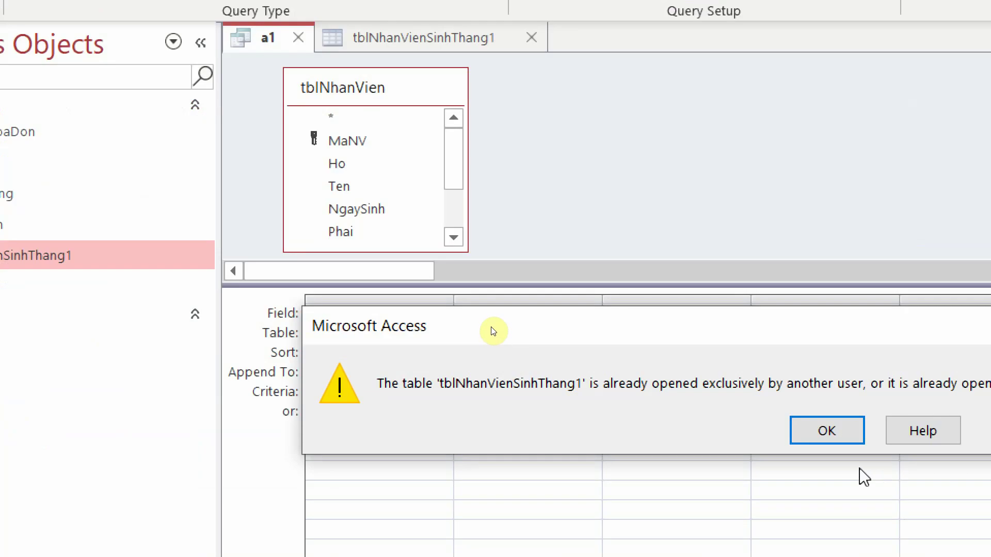
pyautogui.click(846, 440)
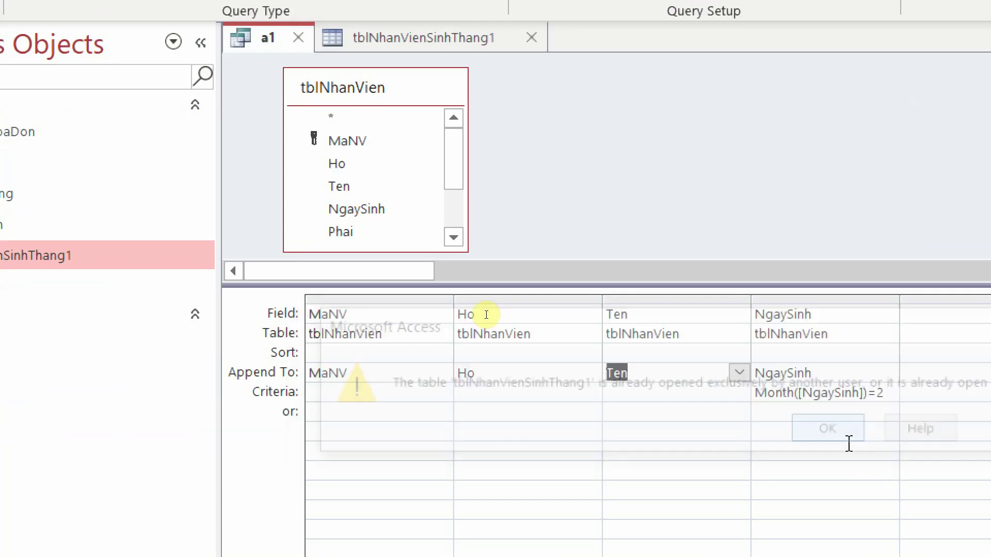
pyautogui.click(531, 37)
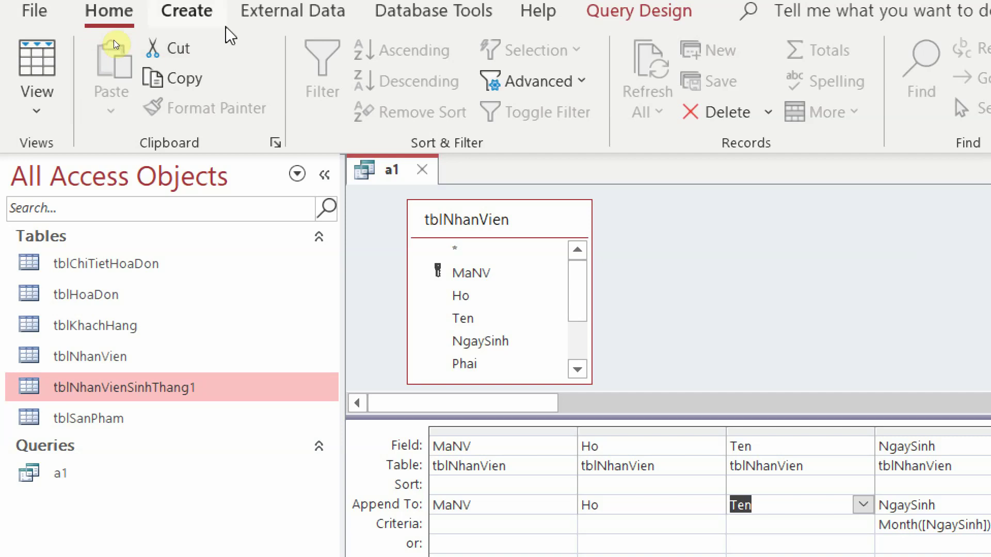
# Try to run the append query a1 with tblNhanVienSinhThang1 closed, confirm the append, and decline to continue despite errors
pyautogui.click(639, 10)
pyautogui.click(89, 72)
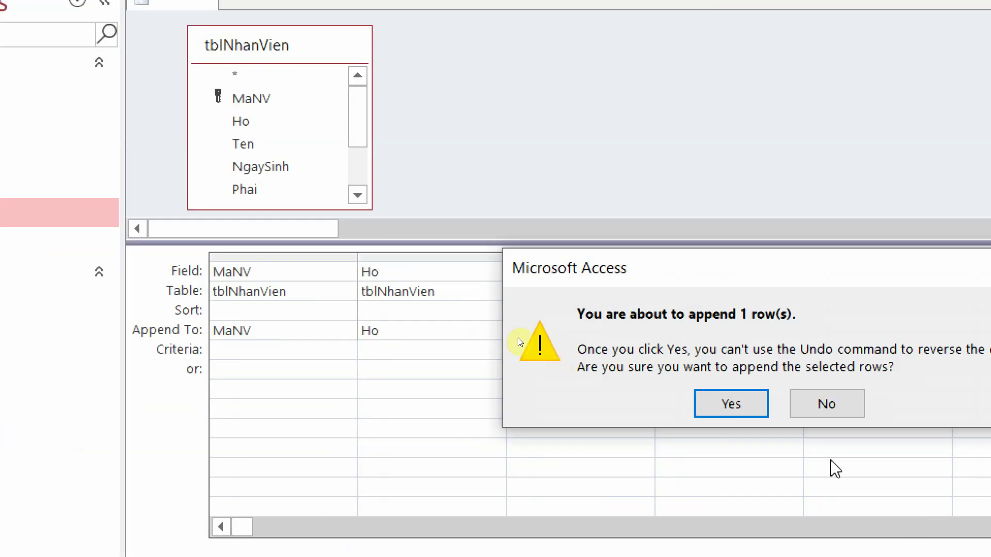
pyautogui.click(727, 402)
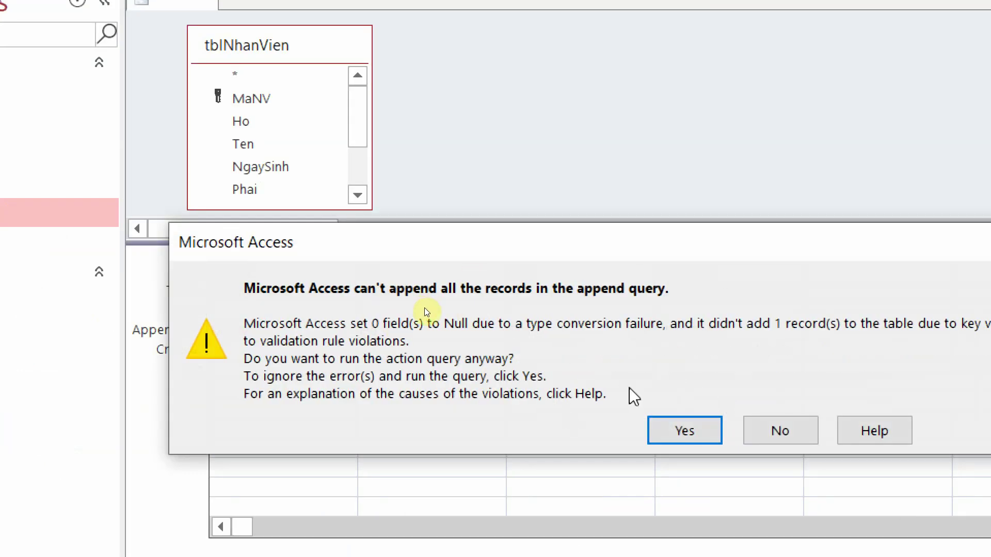
pyautogui.click(780, 434)
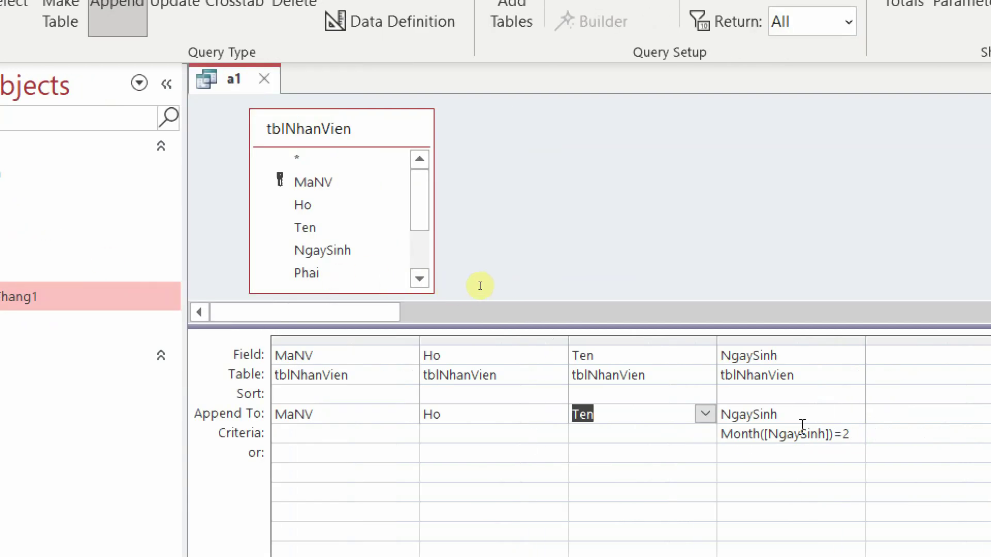
# Open the tblNhanVienSinhThang1 datasheet and compare its records with the design of query a1
pyautogui.doubleClick(150, 293)
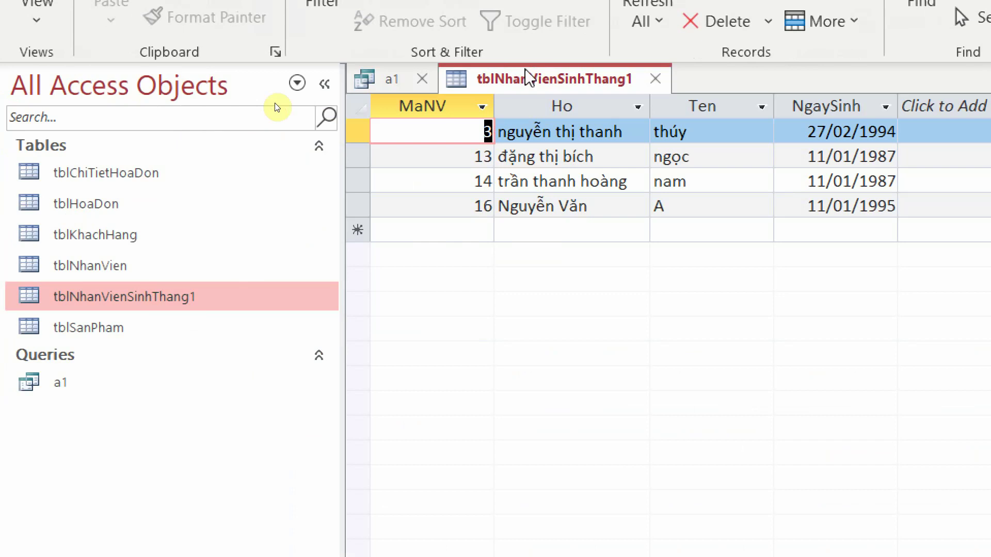
pyautogui.click(392, 80)
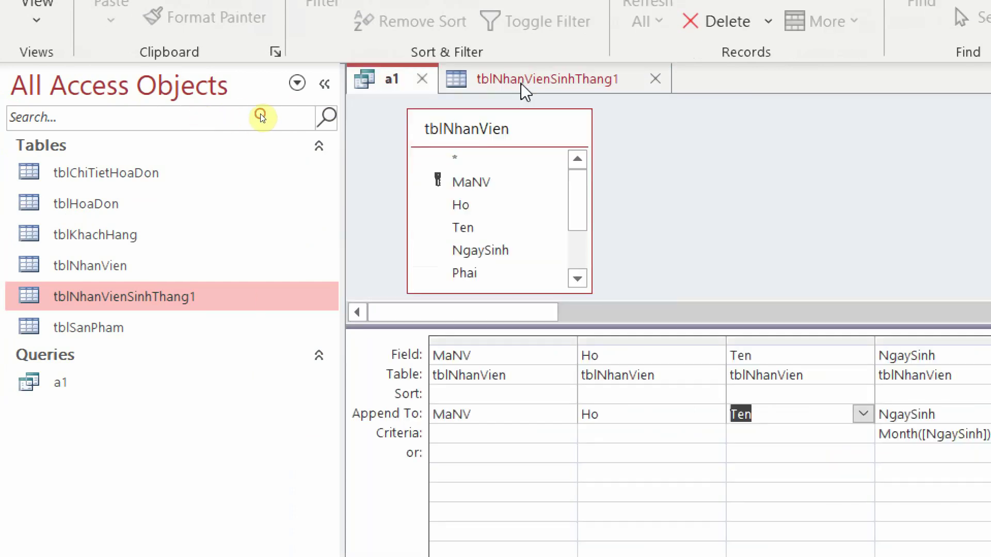
pyautogui.click(522, 82)
pyautogui.click(408, 81)
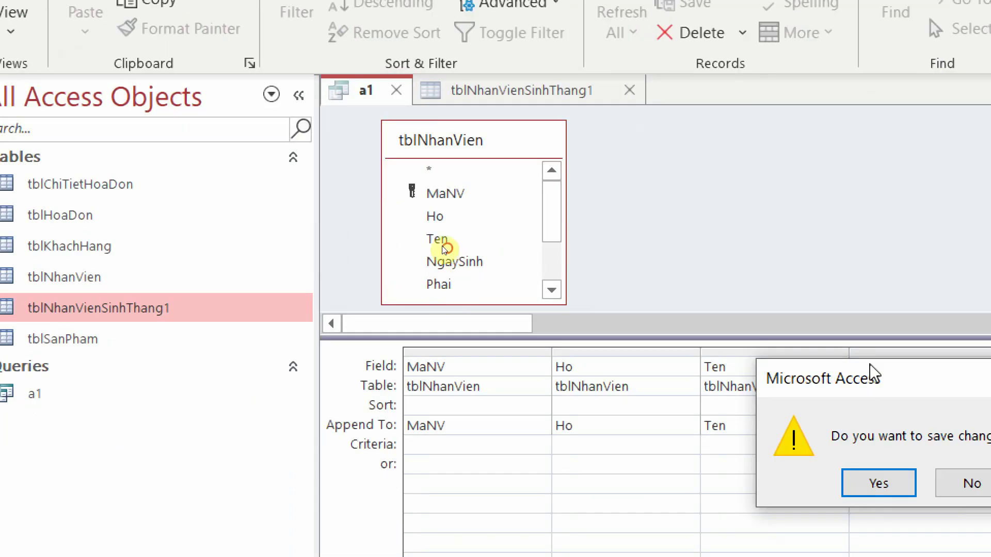
pyautogui.moveTo(894, 489); pyautogui.dragTo(565, 356)
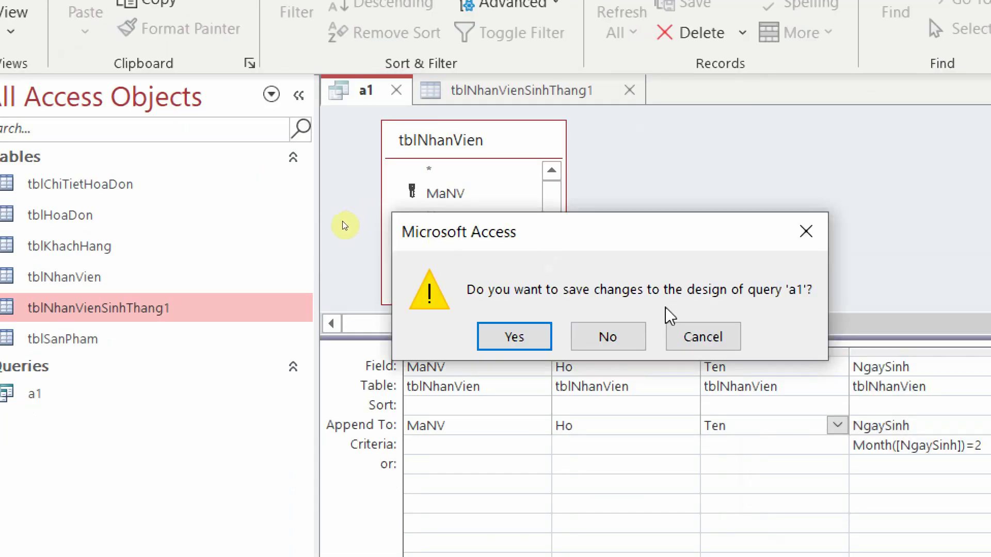
pyautogui.click(805, 232)
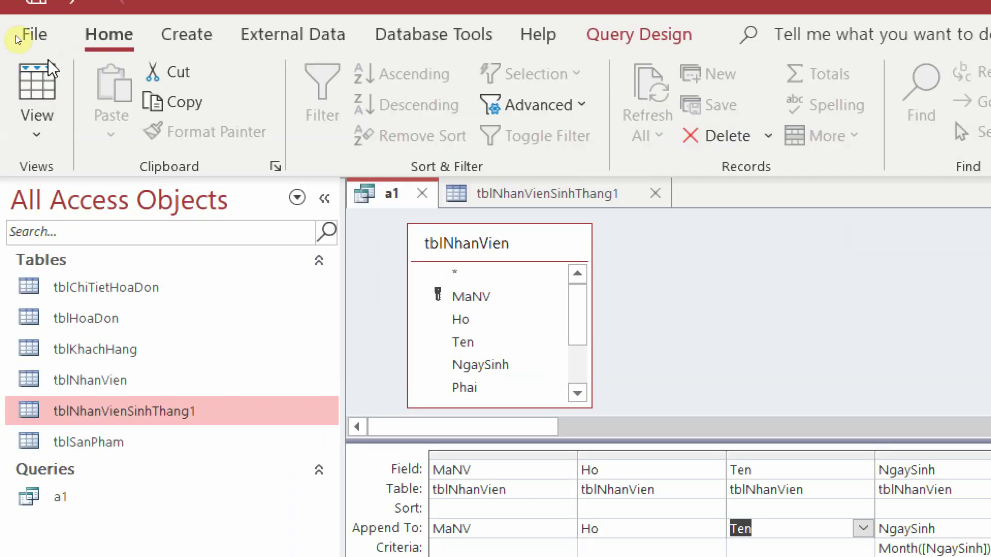
# Run the append query a1 while the tblNhanVienSinhThang1 datasheet is open, confirming the append and choosing to run it despite errors
pyautogui.click(639, 34)
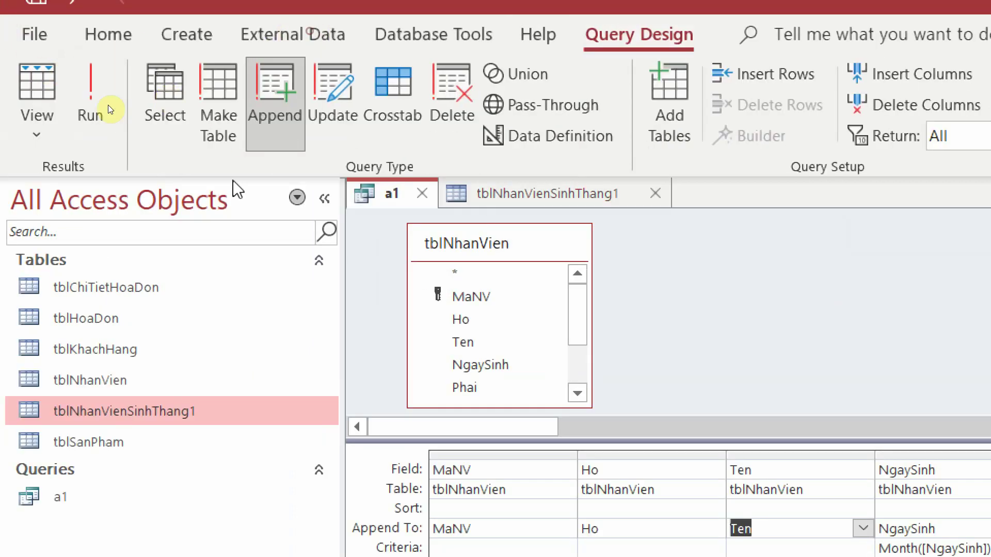
pyautogui.click(108, 109)
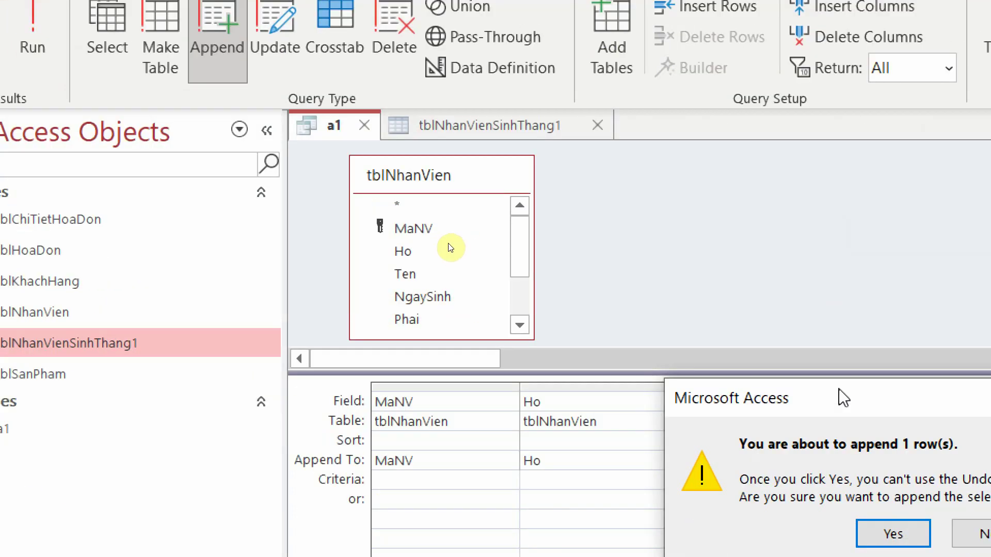
pyautogui.moveTo(898, 466); pyautogui.dragTo(570, 311)
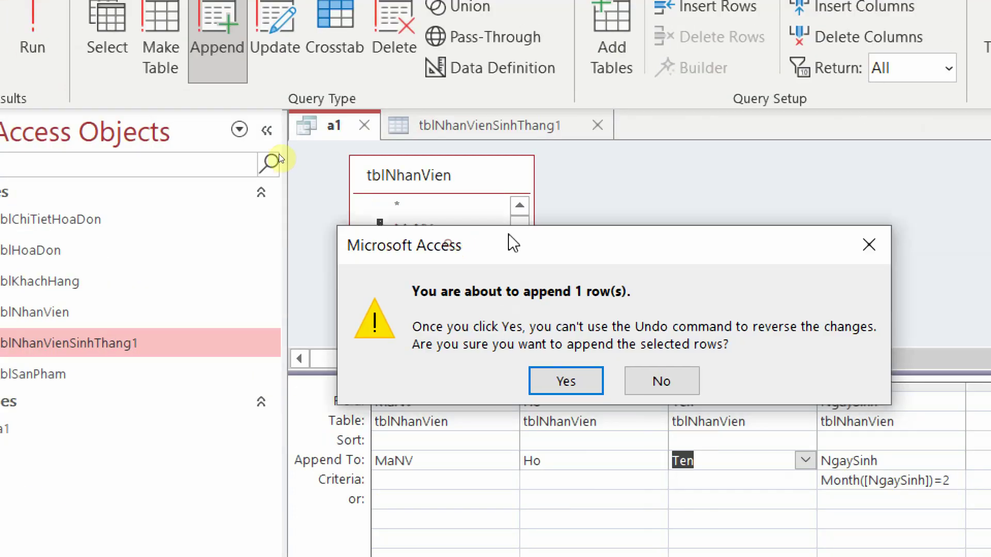
pyautogui.click(560, 381)
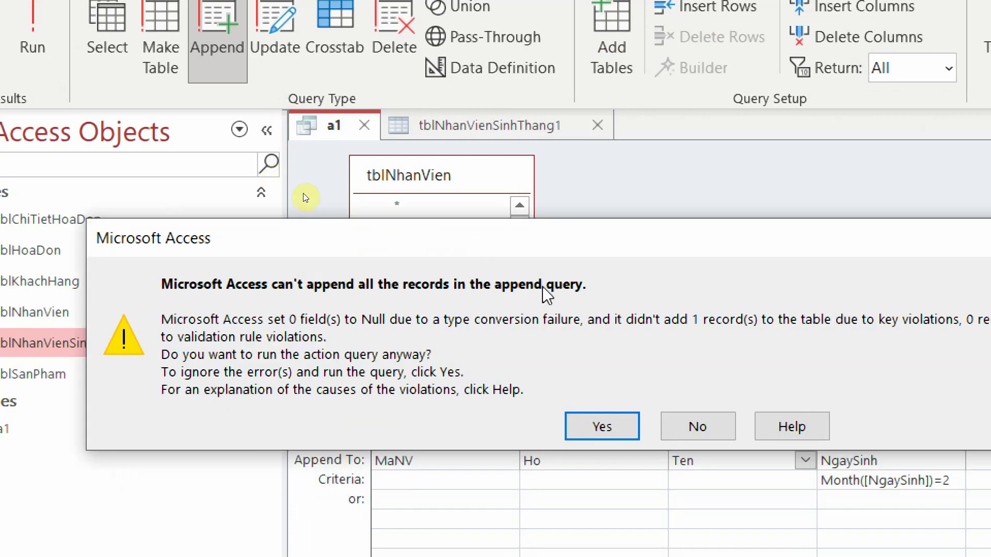
pyautogui.click(636, 438)
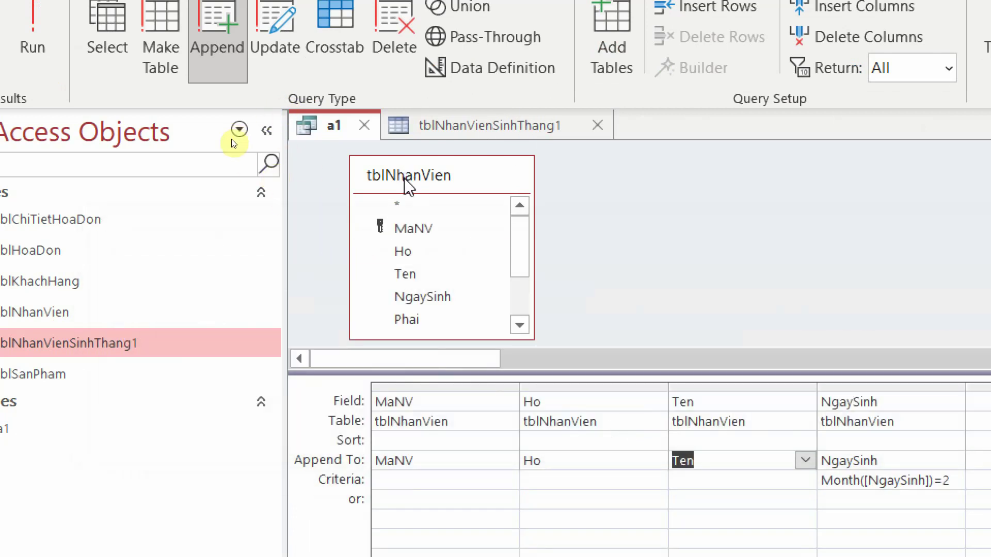
# Switch tblNhanVienSinhThang1 to design view and return to query a1
pyautogui.click(470, 126)
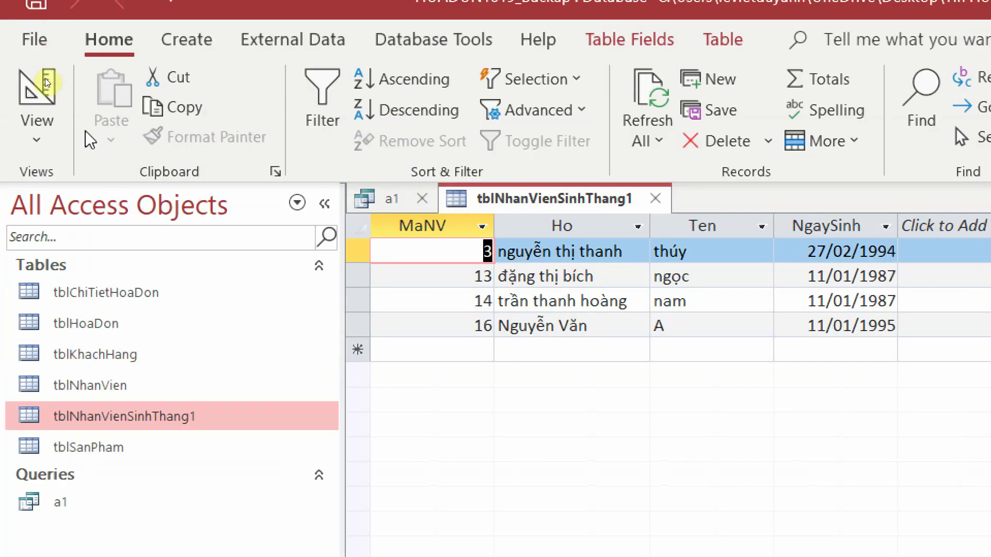
pyautogui.click(37, 23)
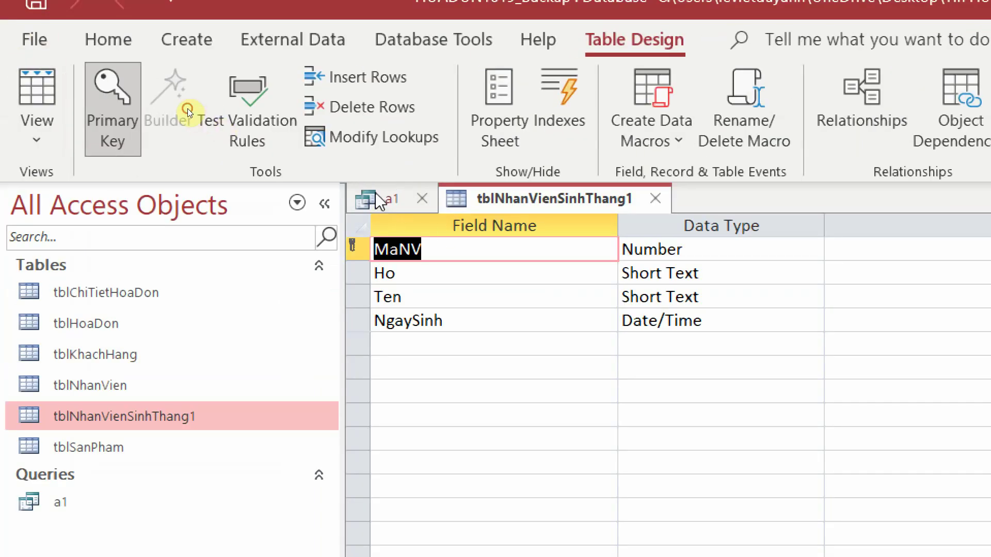
pyautogui.click(382, 199)
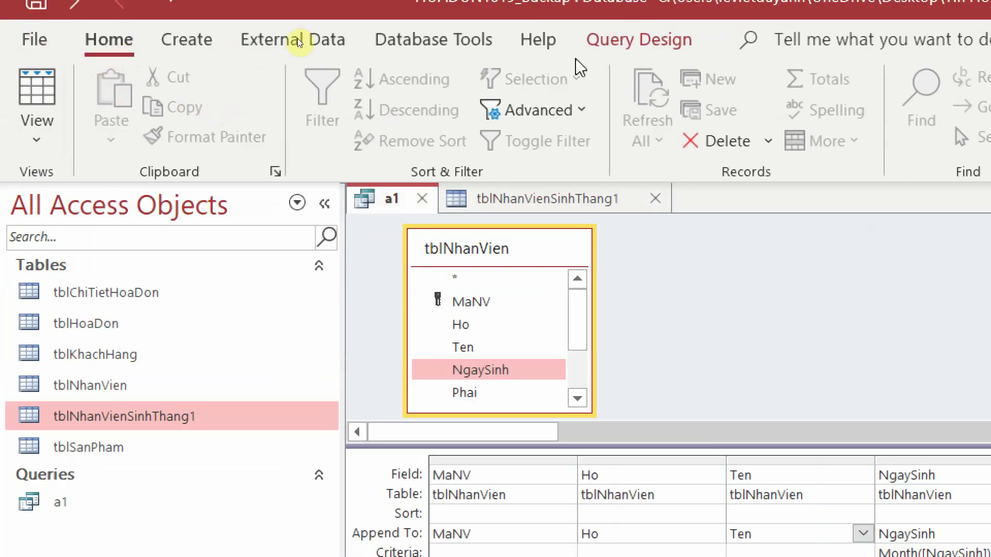
# Try to run the append query a1 with its target table open in design view, dismiss the warning, and close tblNhanVienSinhThang1
pyautogui.click(638, 40)
pyautogui.click(89, 98)
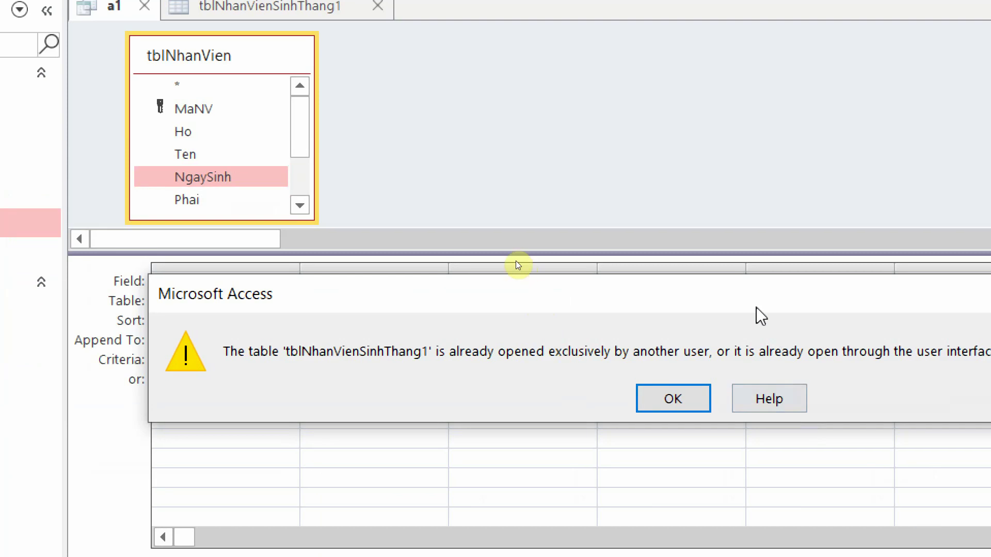
pyautogui.moveTo(756, 308); pyautogui.dragTo(601, 200)
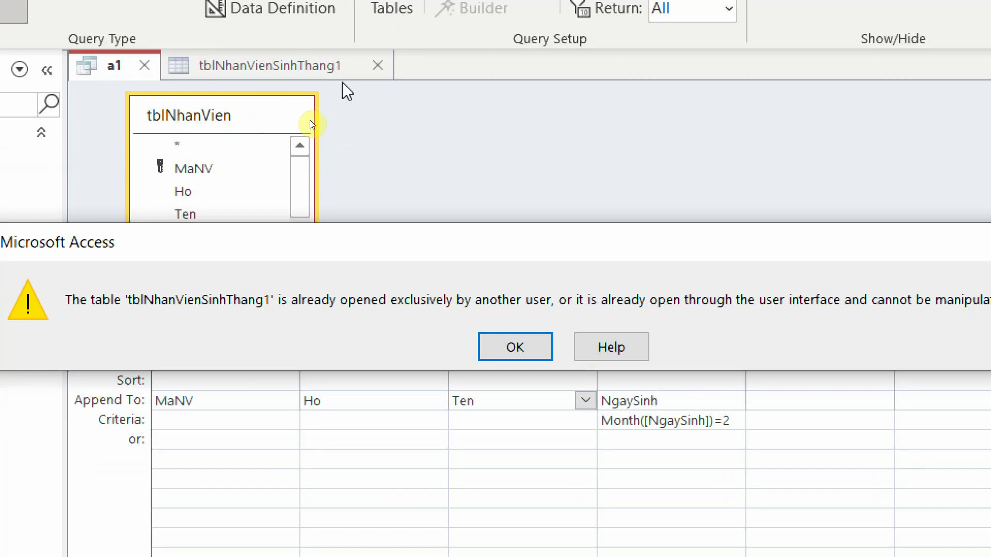
pyautogui.click(537, 347)
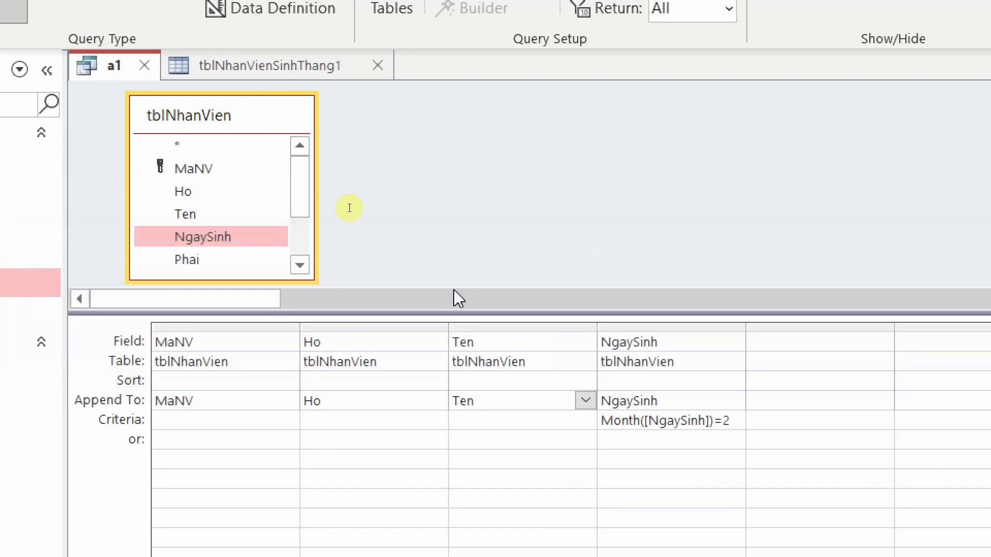
pyautogui.click(330, 115)
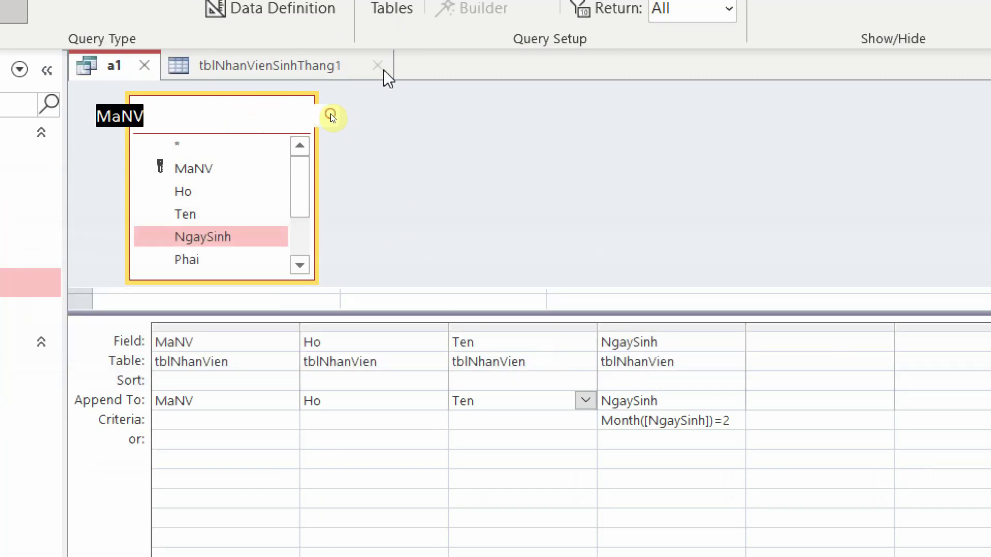
pyautogui.click(380, 67)
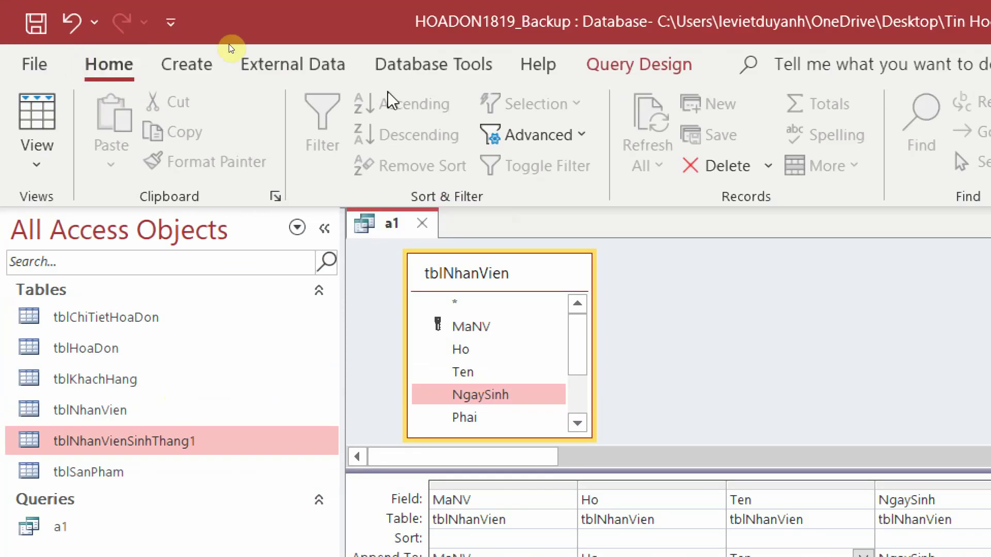
# Change query a1 from an append query to an update query
pyautogui.click(612, 69)
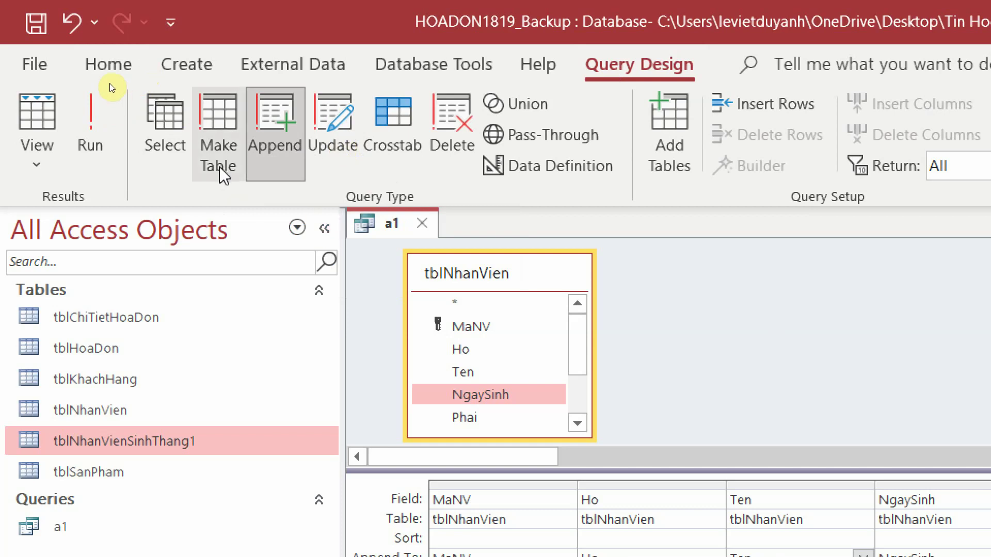
pyautogui.click(838, 284)
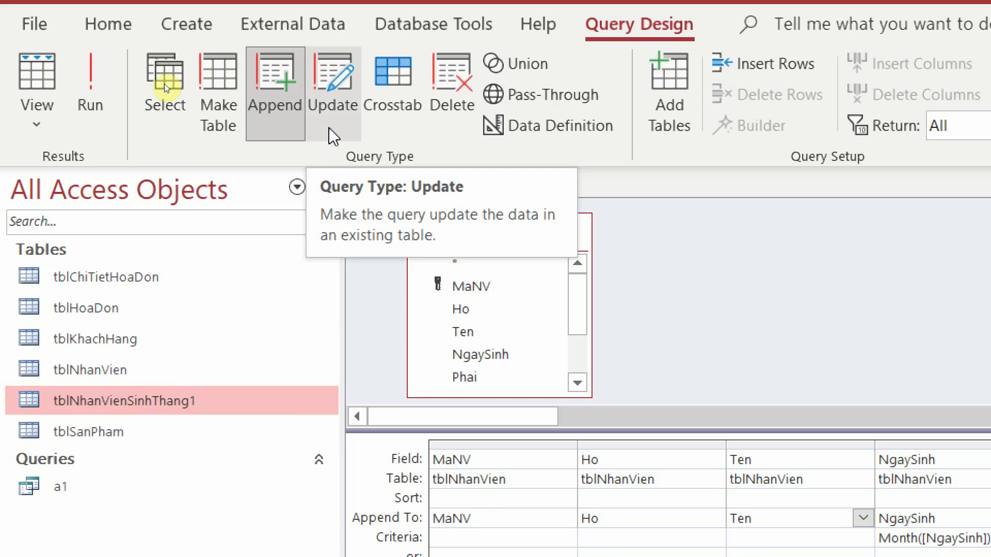
pyautogui.click(340, 97)
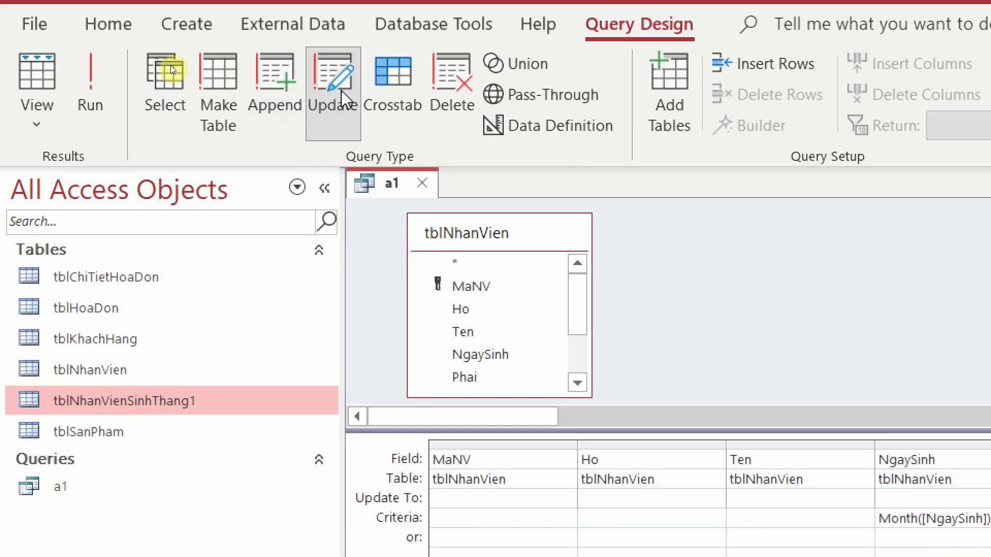
# Open the tblNhanVienSinhThang1 datasheet and examine the birth month in the first record's NgaySinh value
pyautogui.doubleClick(144, 396)
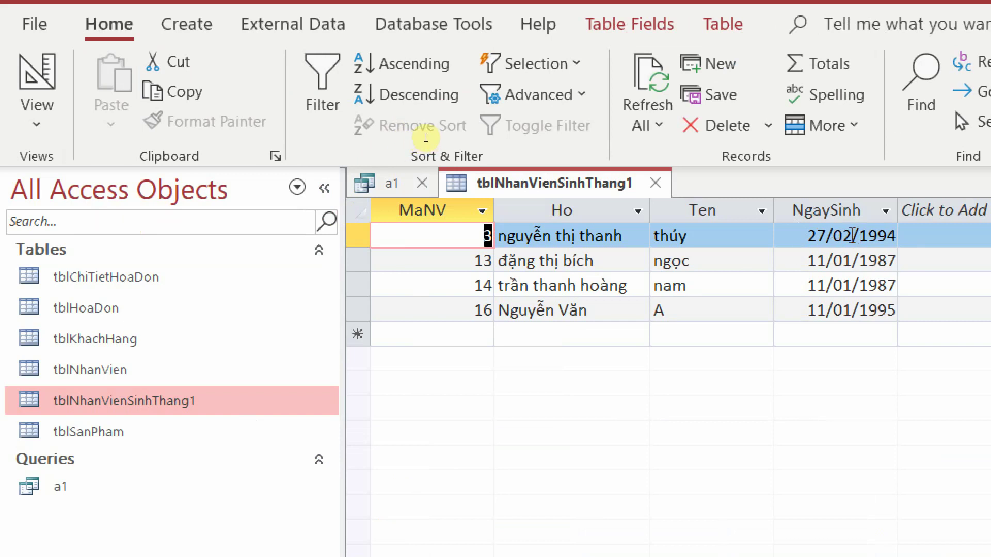
pyautogui.moveTo(851, 236); pyautogui.dragTo(827, 236)
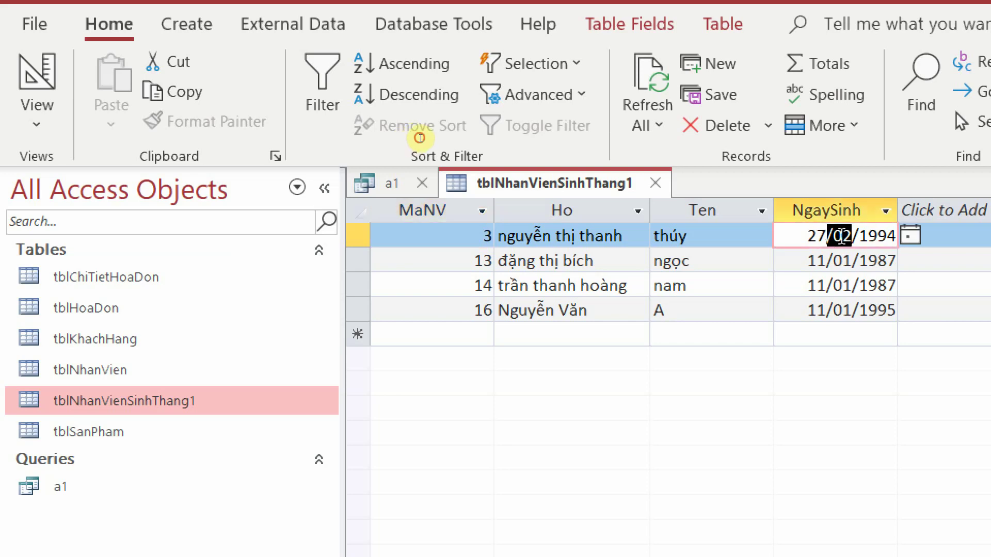
pyautogui.click(841, 236)
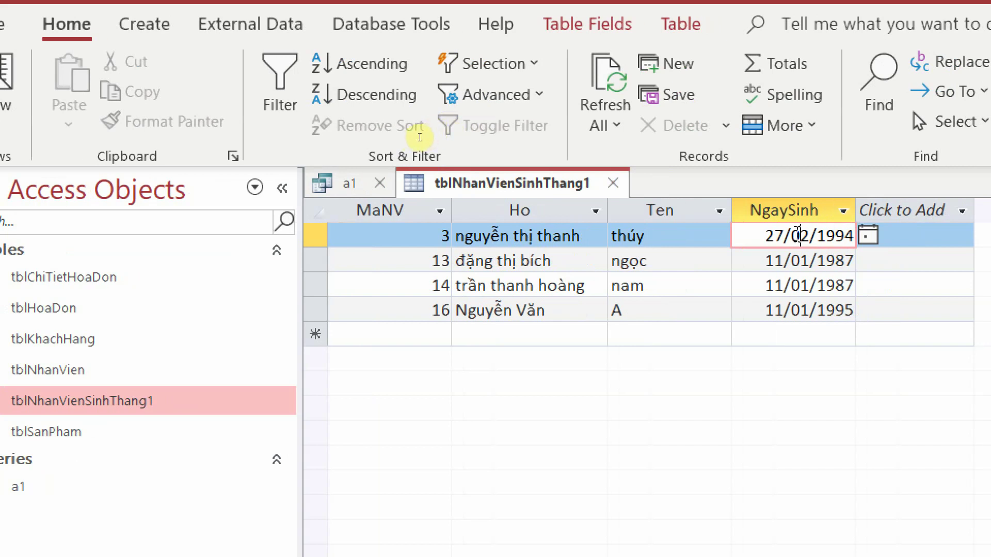
# Close query a1 without saving its design changes and close the tblNhanVienSinhThang1 table
pyautogui.click(347, 187)
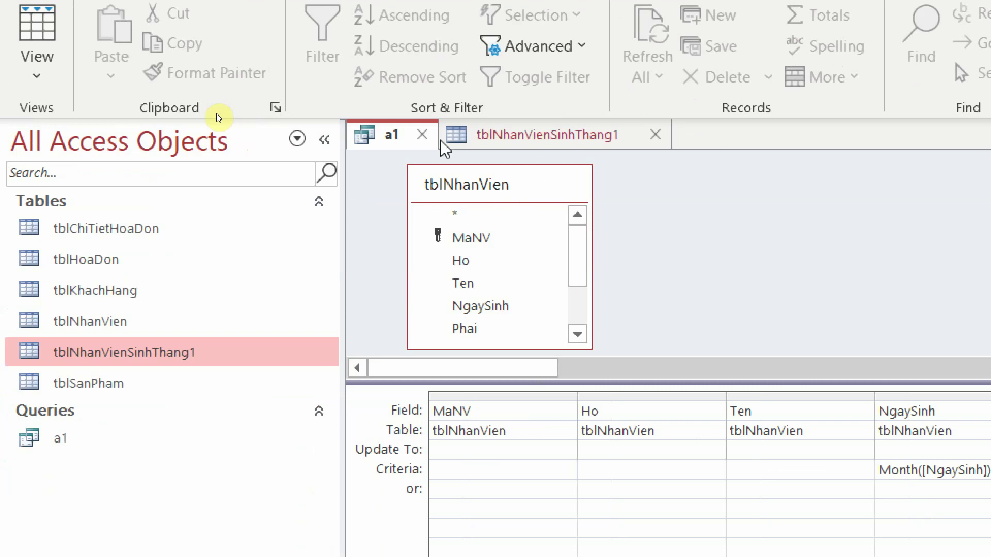
pyautogui.click(10, 134)
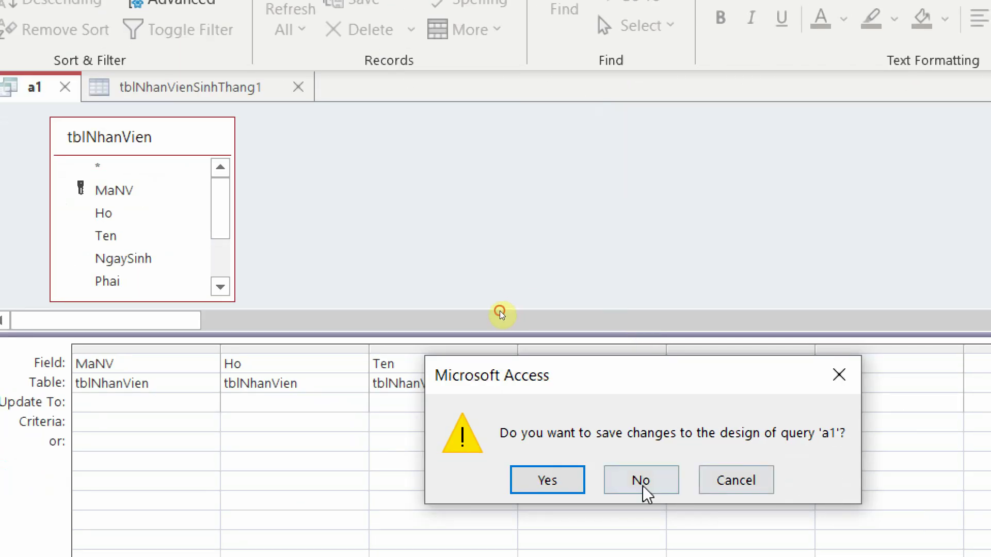
pyautogui.click(980, 526)
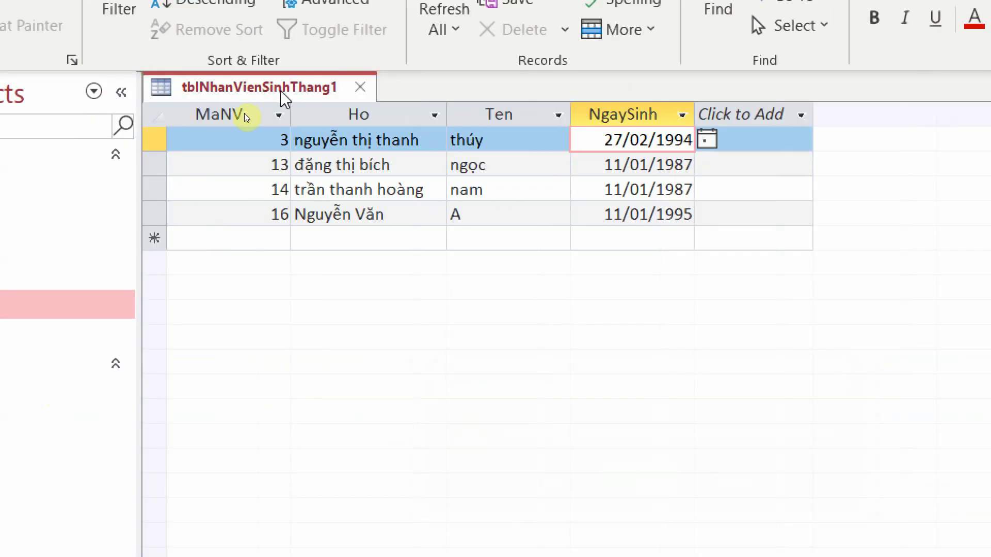
pyautogui.click(360, 87)
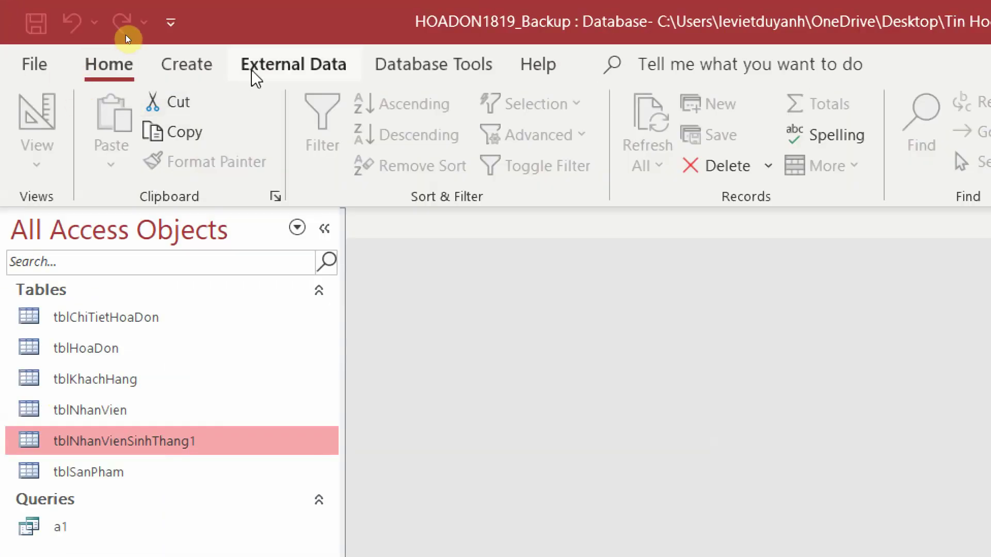
# Create a new update query in design view and add tblNhanVienSinhThang1 as its source table
pyautogui.click(193, 70)
pyautogui.click(399, 170)
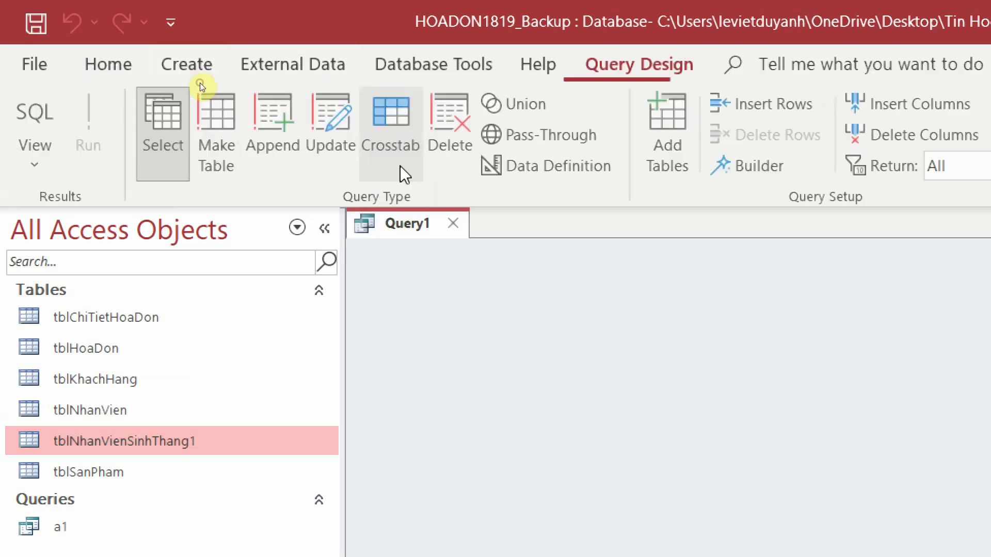
pyautogui.click(329, 149)
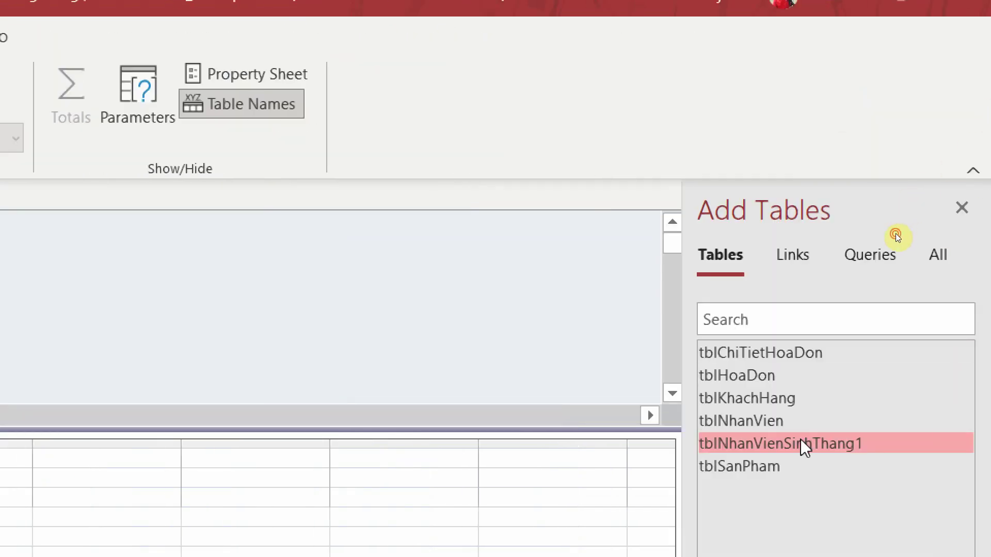
pyautogui.doubleClick(800, 443)
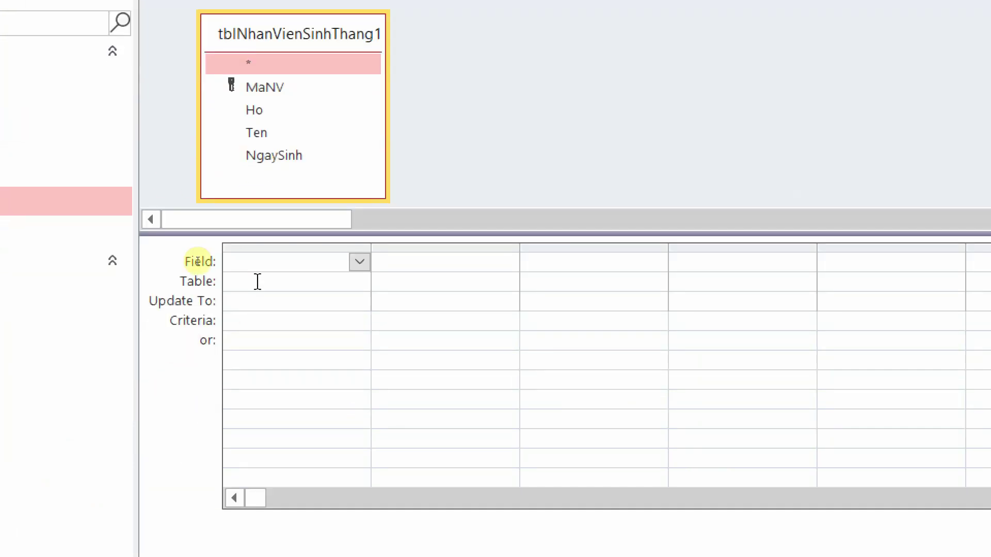
# Add the MaNV and NgaySinh fields of tblNhanVienSinhThang1 to the update query's design grid
pyautogui.click(239, 305)
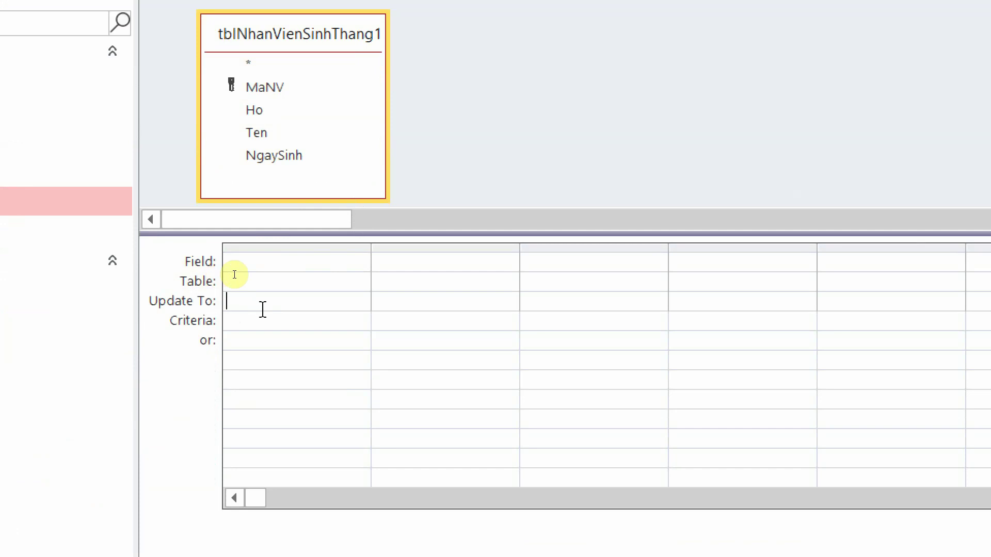
pyautogui.doubleClick(274, 89)
pyautogui.doubleClick(299, 154)
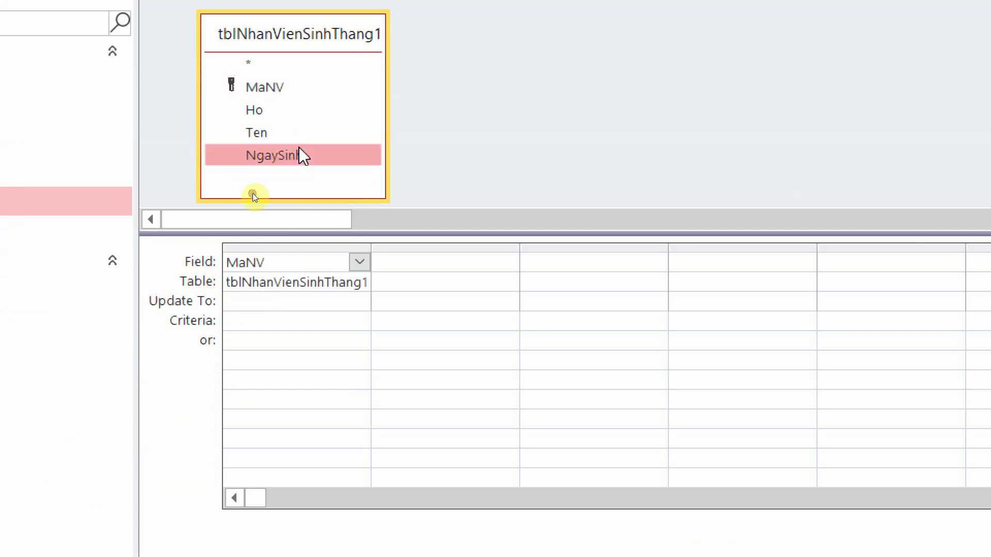
pyautogui.click(262, 321)
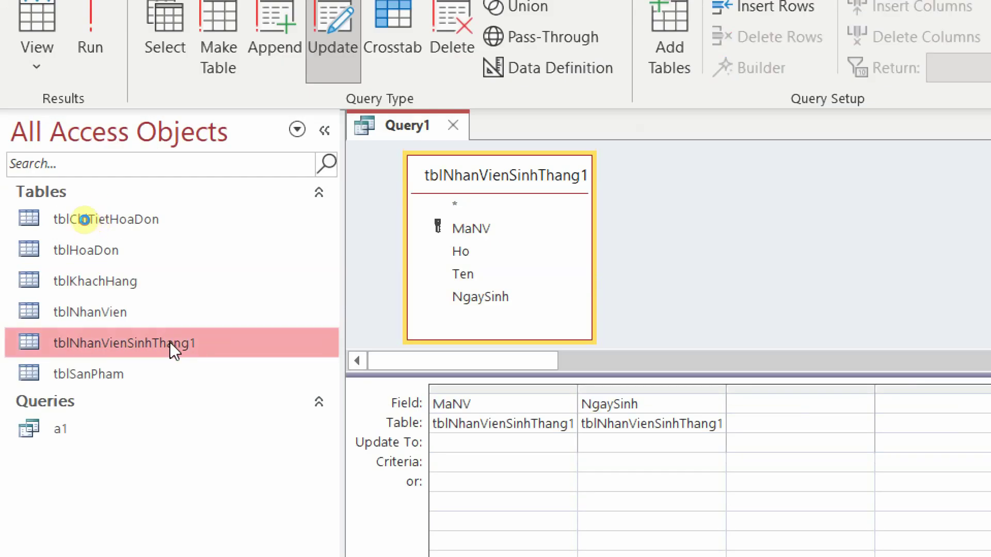
# Open the tblNhanVienSinhThang1 datasheet and check the MaNV and NgaySinh values of the first record
pyautogui.doubleClick(20, 202)
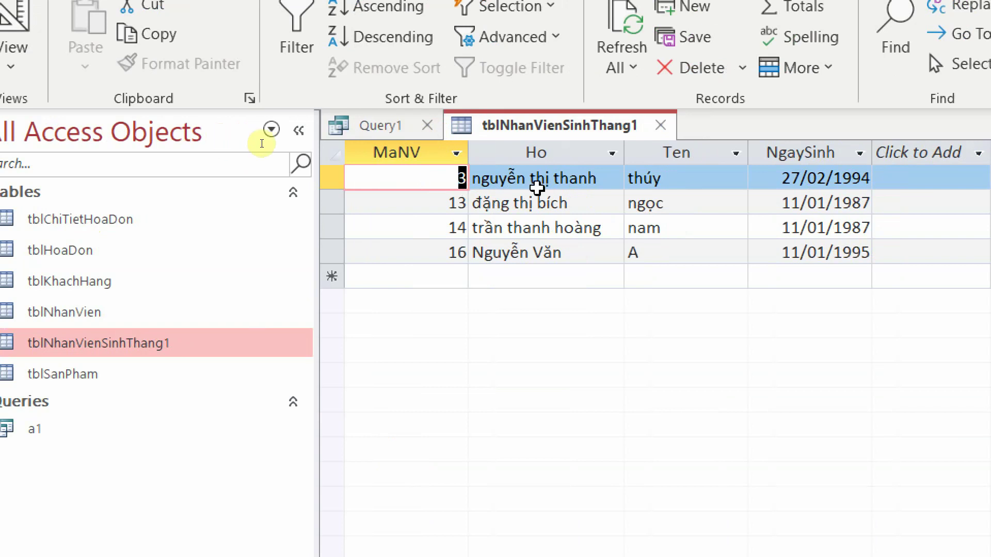
pyautogui.click(806, 178)
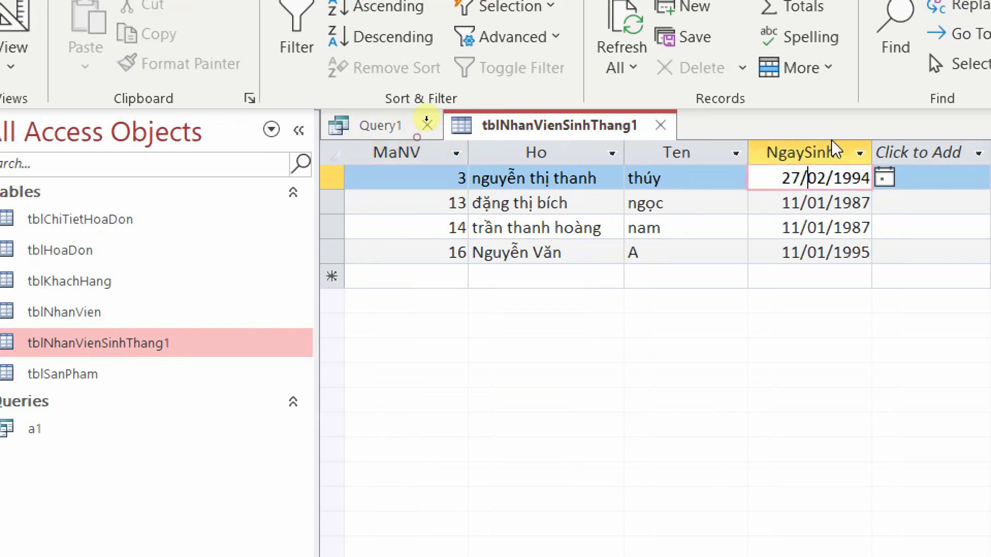
pyautogui.click(411, 187)
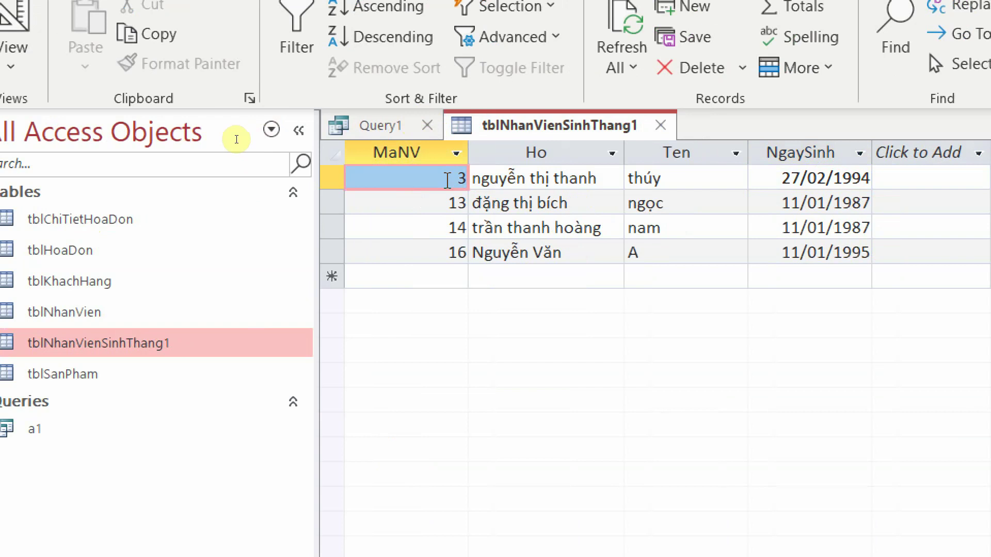
# In Query1, set the MaNV criterion to 3 and enter the employee's corrected date of birth as the NgaySinh Update To value
pyautogui.click(381, 126)
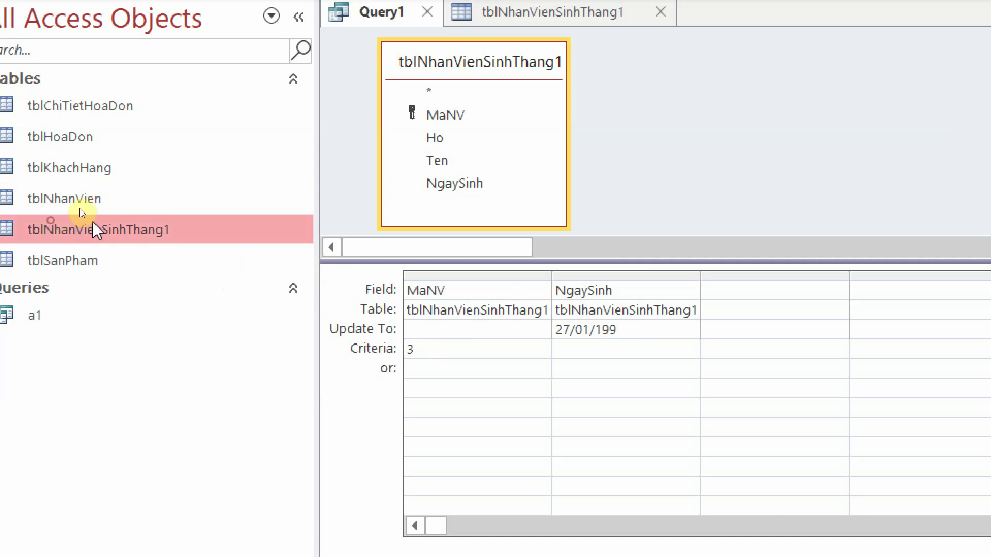
pyautogui.click(511, 28)
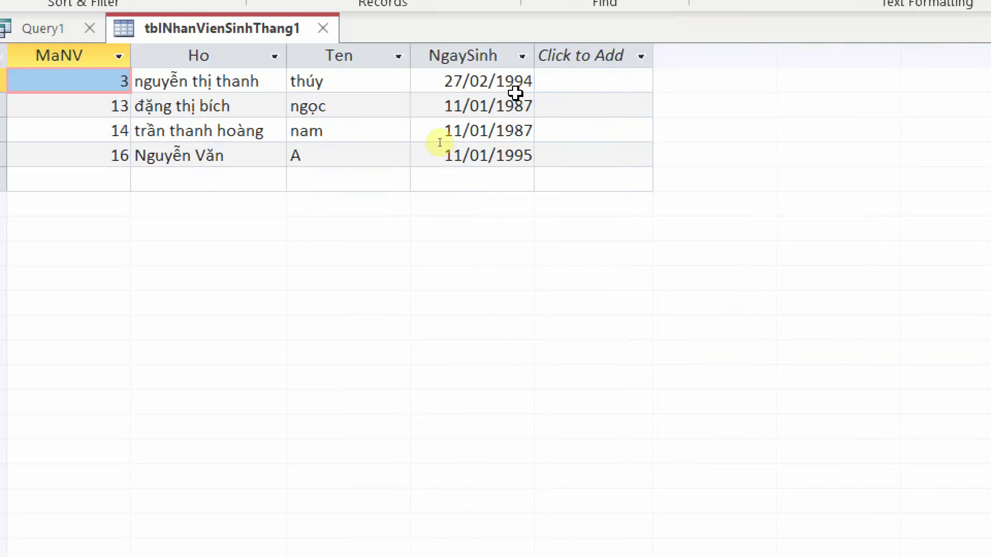
pyautogui.click(87, 28)
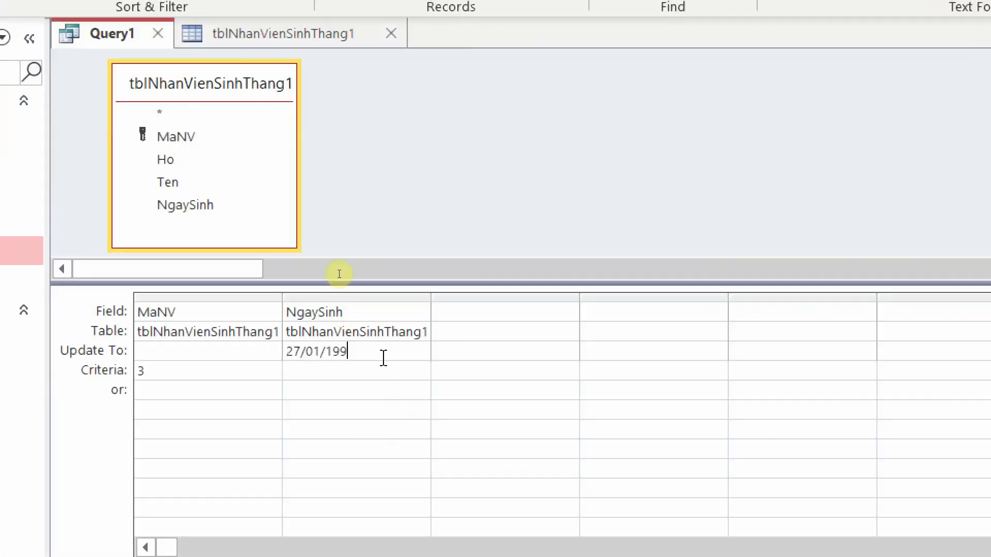
pyautogui.write('4')
pyautogui.click(382, 407)
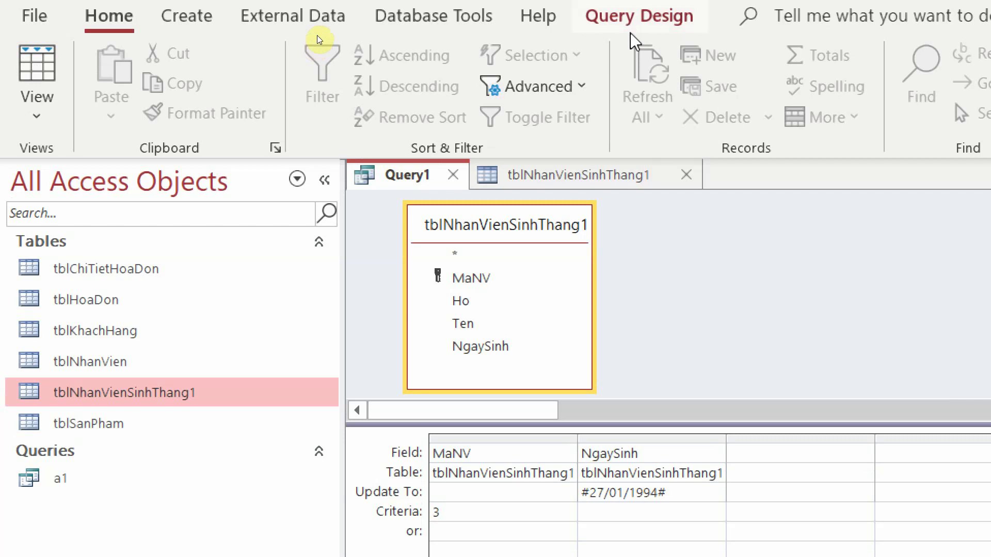
# Preview the record selected by the update query in datasheet view and return to the query design
pyautogui.click(638, 16)
pyautogui.click(14, 60)
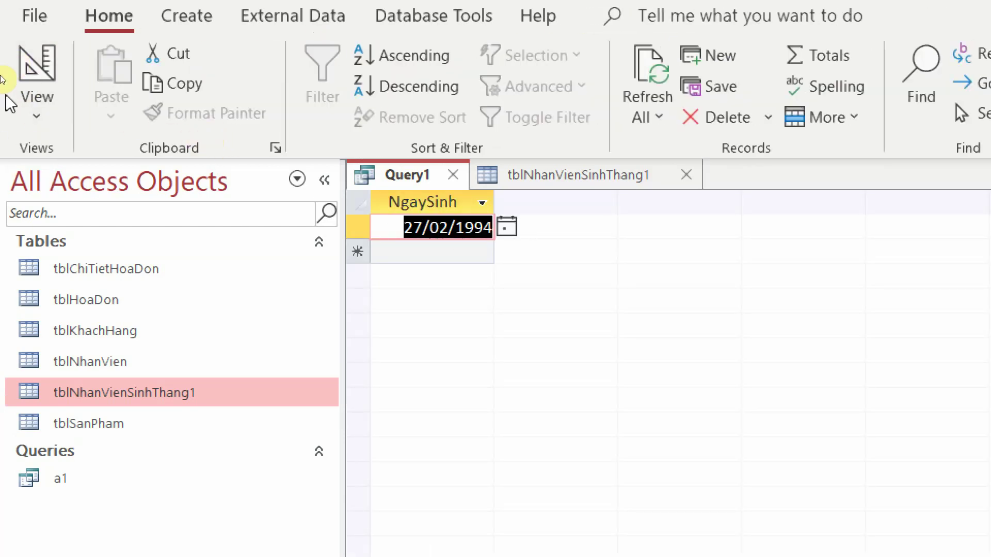
pyautogui.click(32, 70)
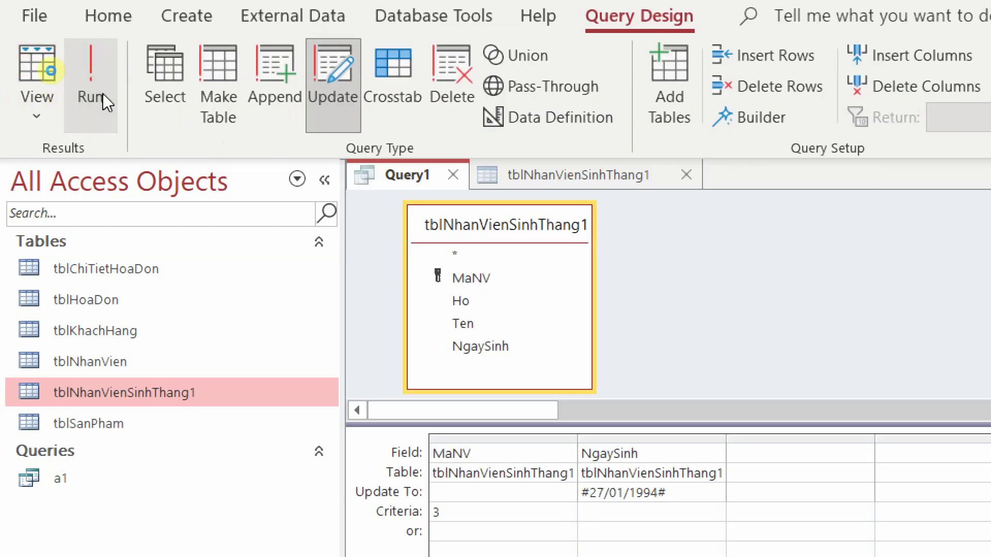
# Run the update query, confirm updating the row, and check the result in the tblNhanVienSinhThang1 datasheet
pyautogui.click(102, 95)
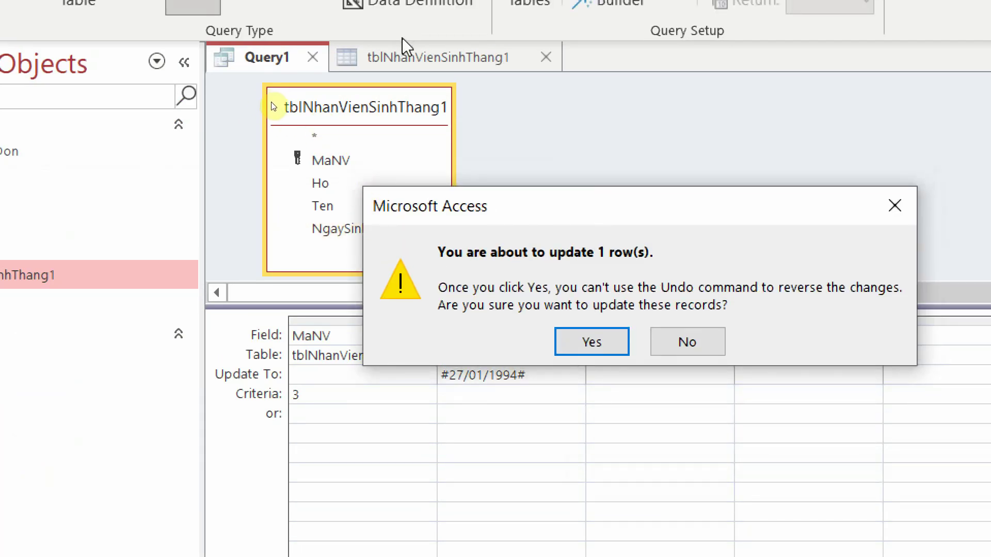
pyautogui.click(594, 345)
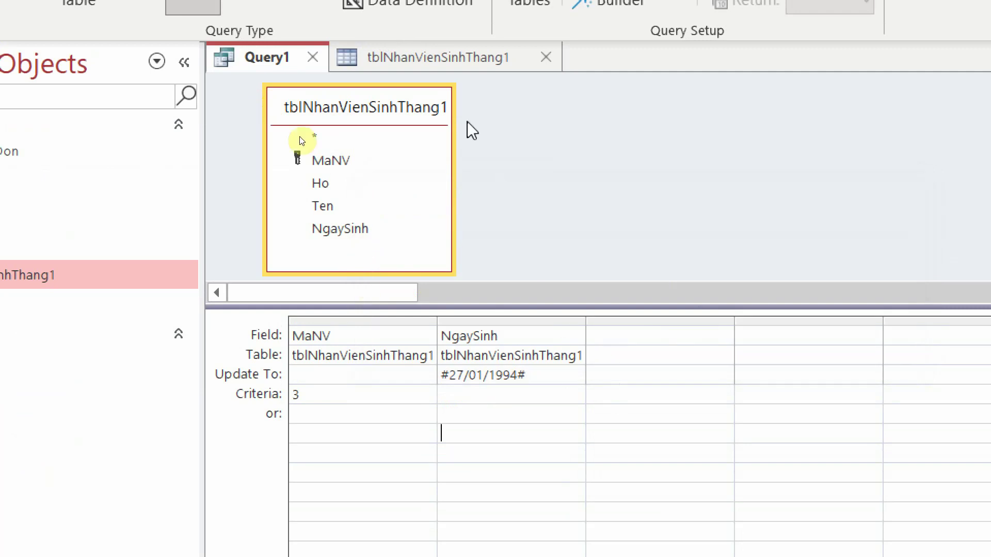
pyautogui.click(432, 61)
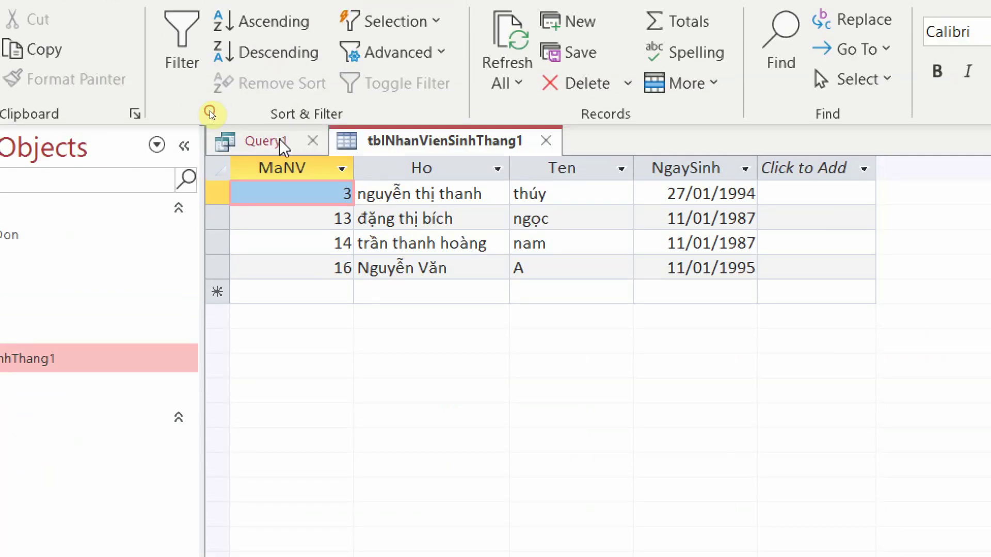
# Return to the Query1 design and review the roles of its MaNV and NgaySinh fields
pyautogui.click(269, 58)
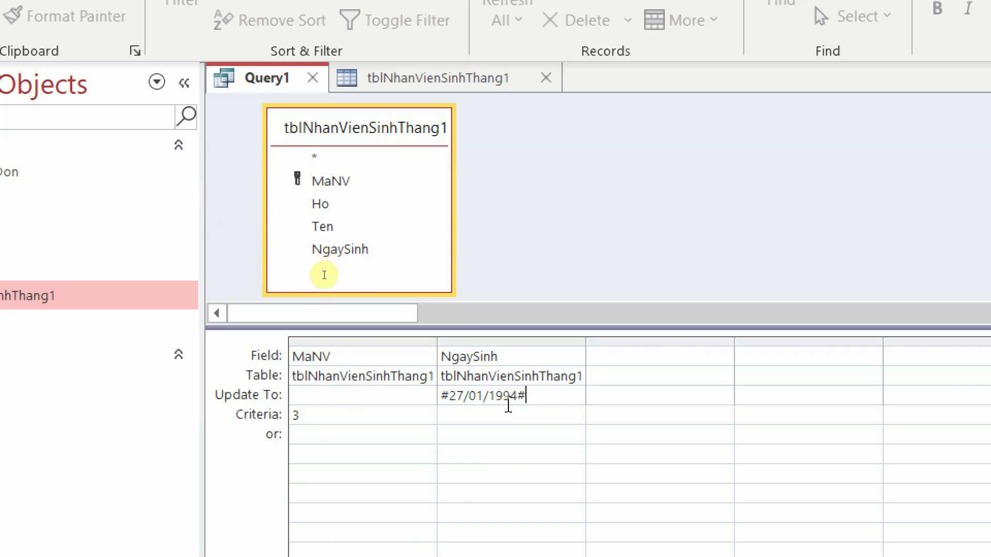
pyautogui.click(330, 354)
pyautogui.click(490, 355)
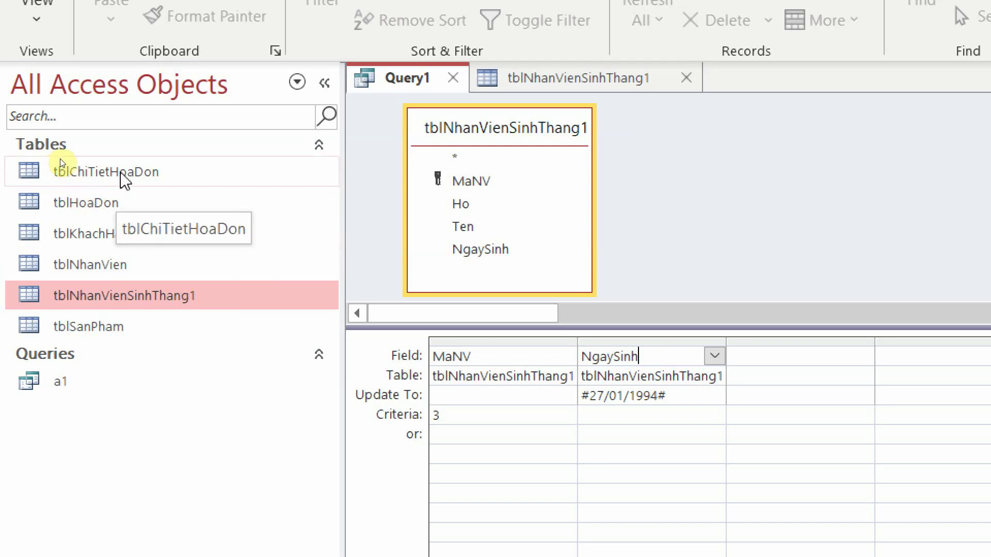
# Open the tblSanPham datasheet to examine its product records and return to Query1
pyautogui.doubleClick(114, 325)
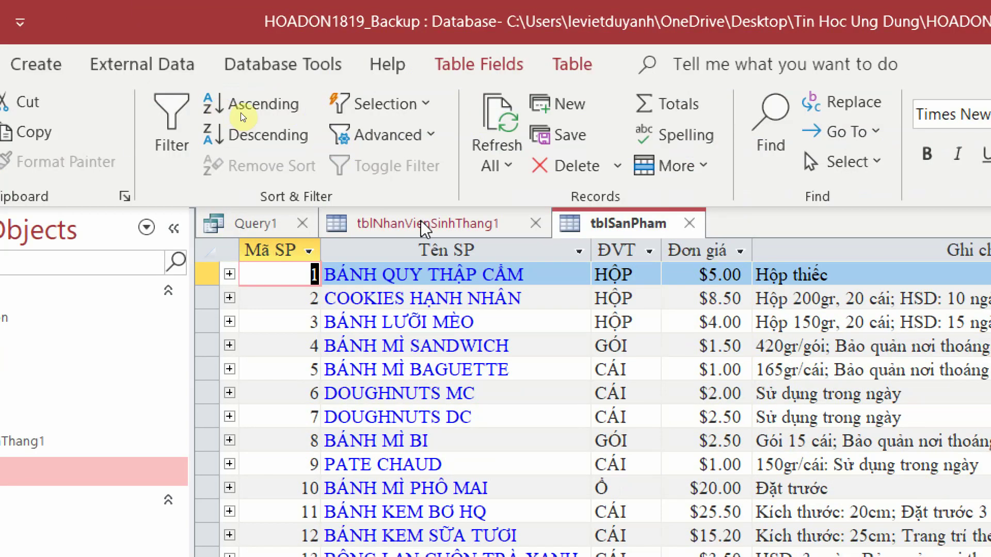
pyautogui.click(252, 224)
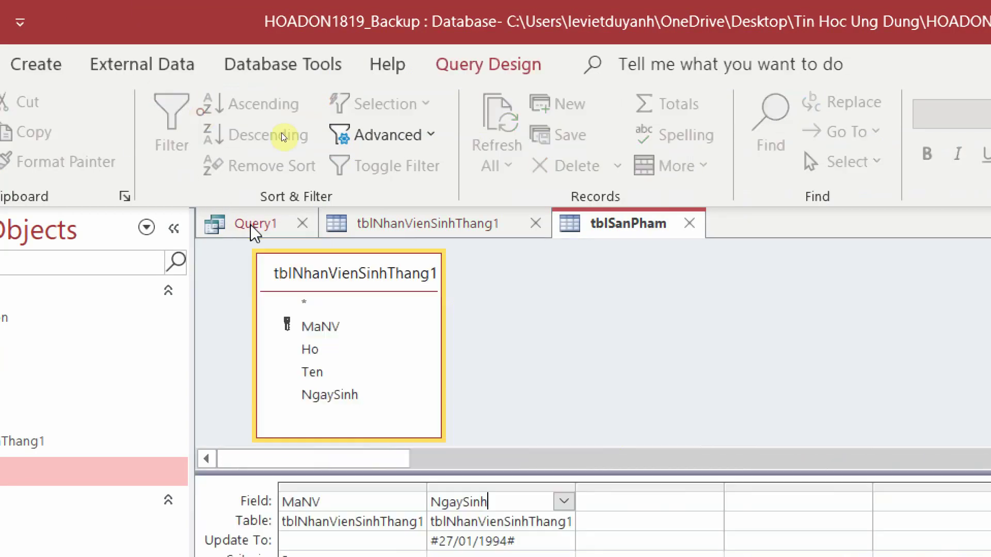
pyautogui.rightClick(372, 278)
pyautogui.click(666, 338)
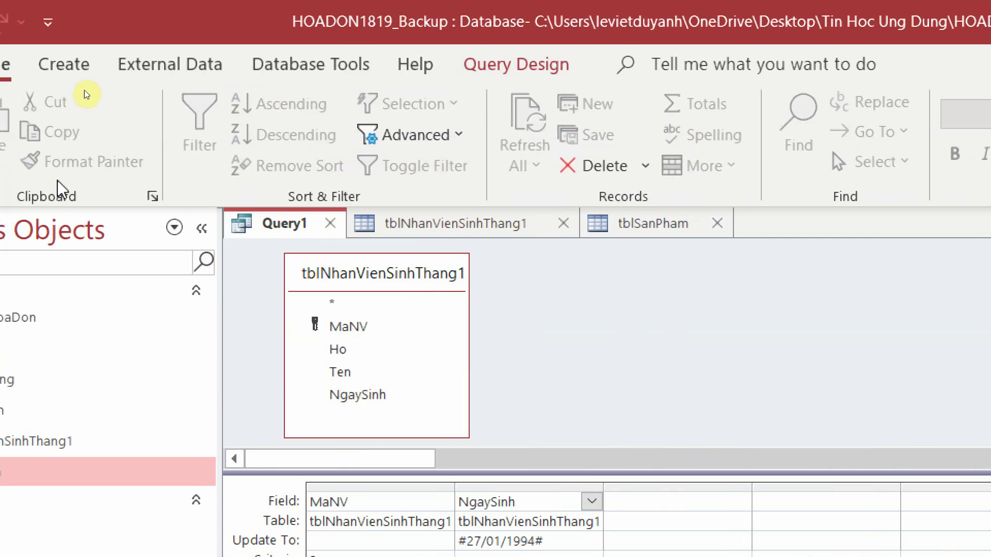
# Create a new query in design view based on tblSanPham and add its DonGia field to the design grid
pyautogui.click(43, 65)
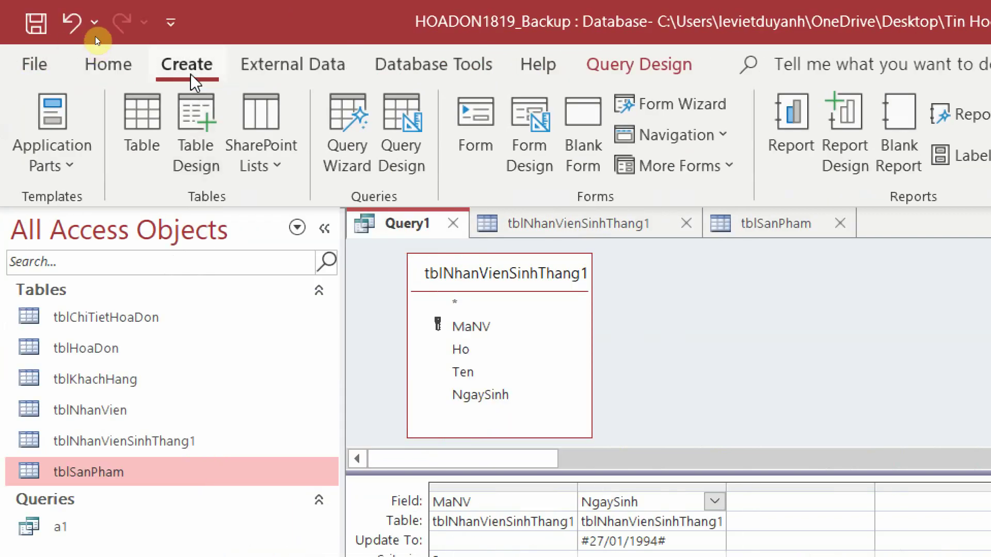
pyautogui.click(402, 149)
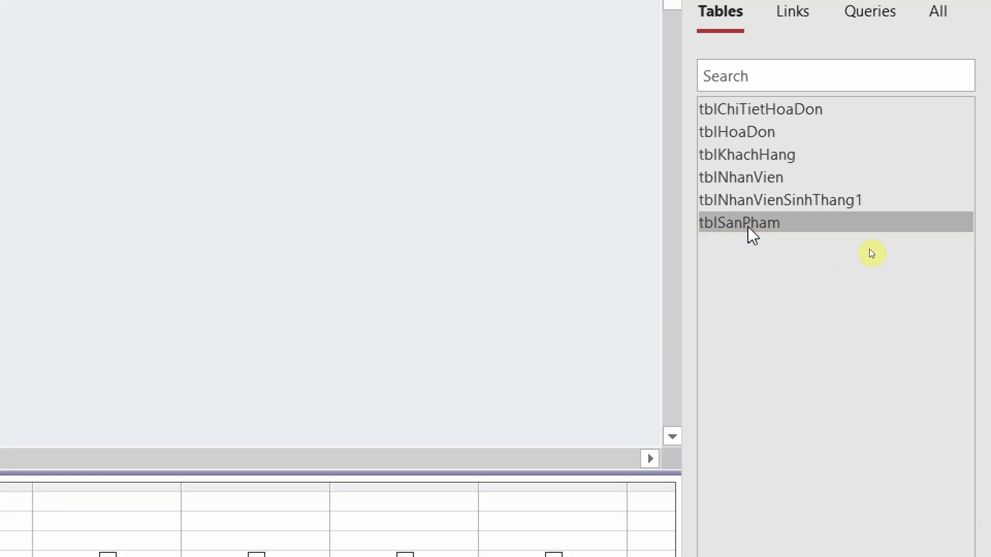
pyautogui.doubleClick(748, 227)
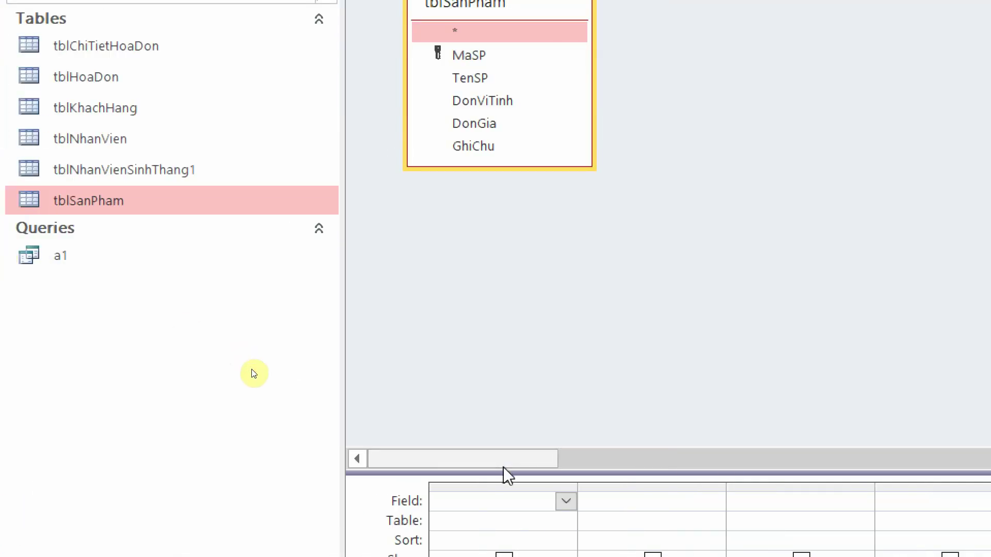
pyautogui.moveTo(504, 471); pyautogui.dragTo(566, 258)
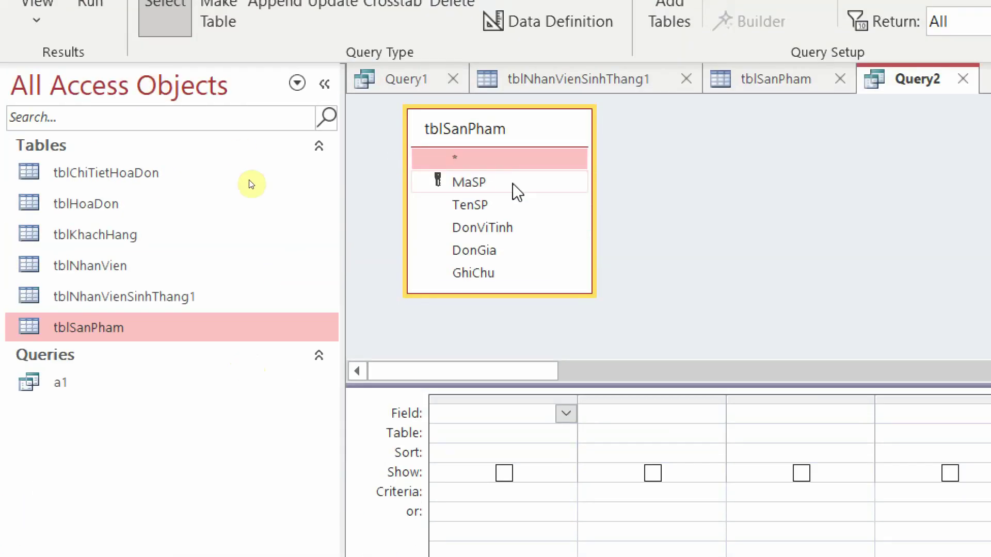
pyautogui.doubleClick(524, 250)
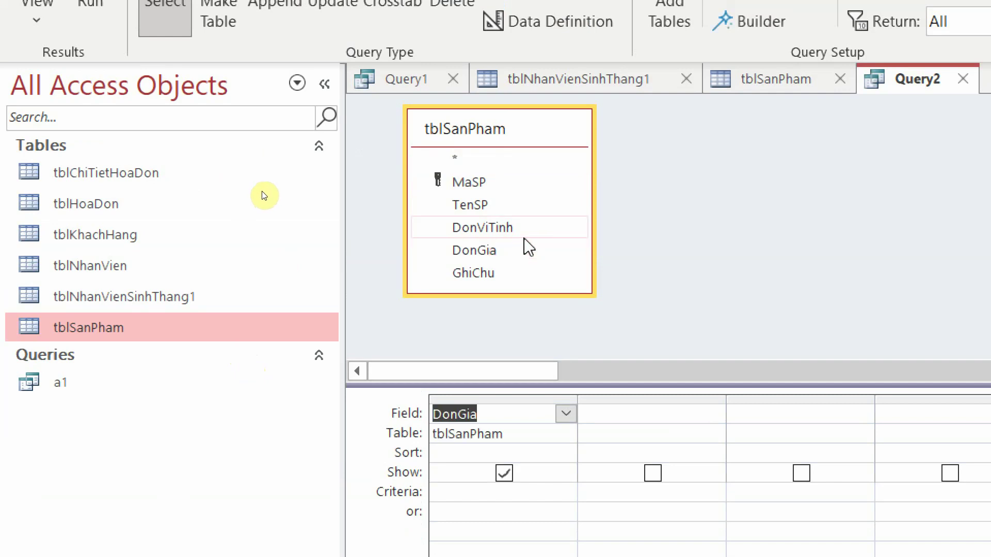
# Check the tblSanPham datasheet, return to Query2, and convert it into an update query
pyautogui.click(788, 79)
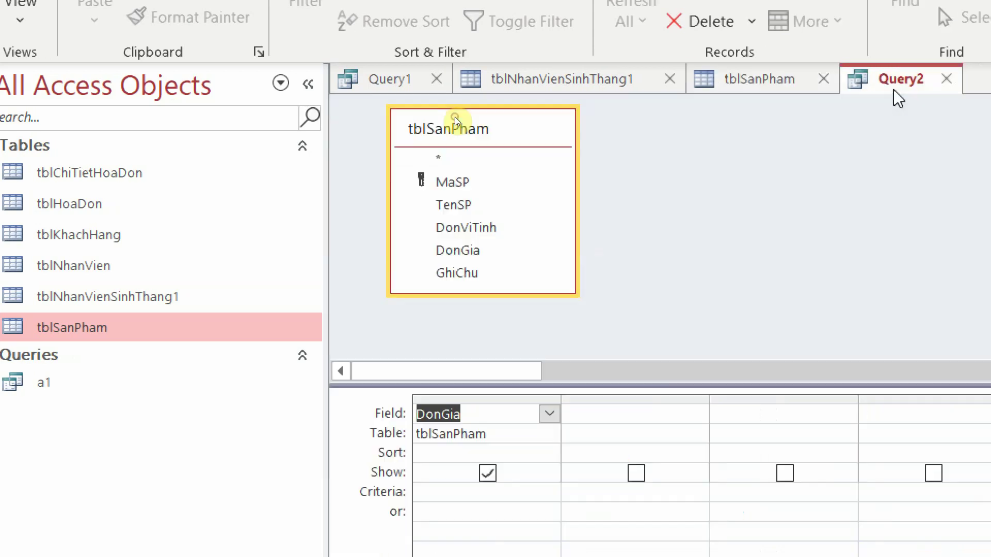
pyautogui.click(912, 88)
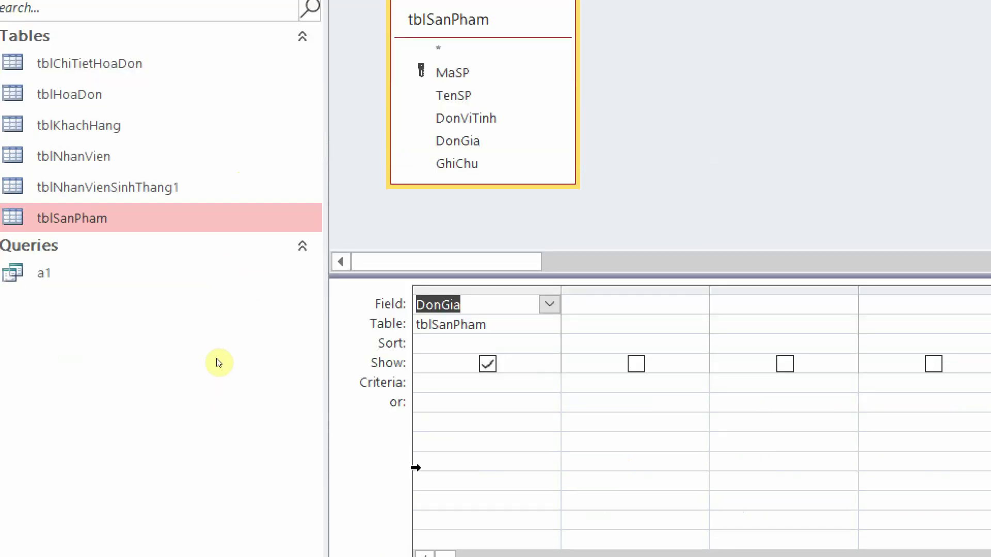
pyautogui.click(446, 343)
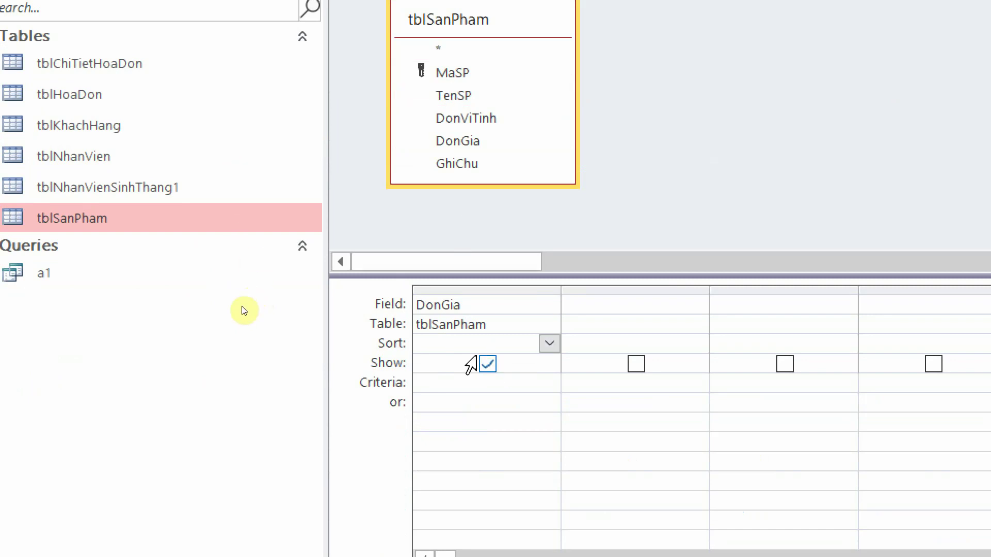
pyautogui.click(435, 384)
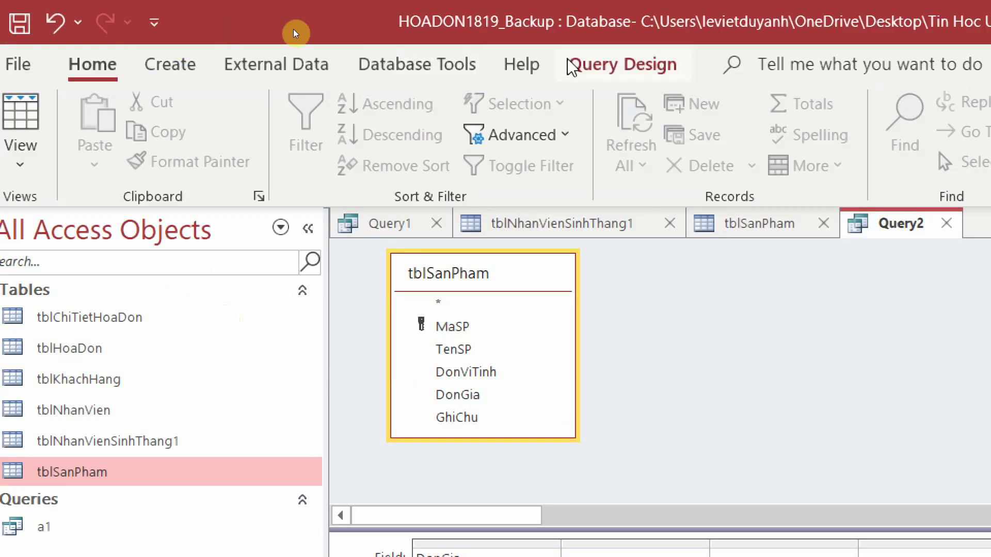
pyautogui.click(573, 66)
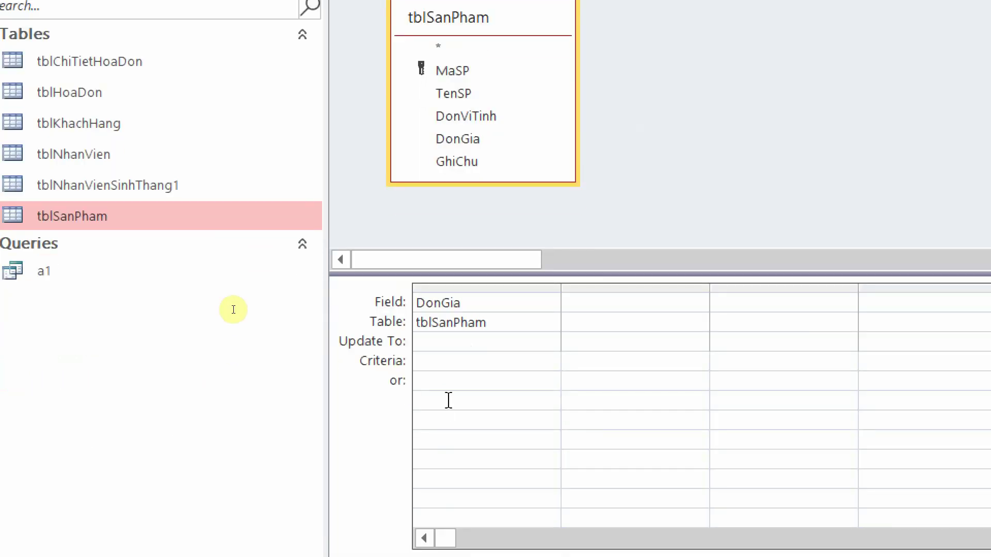
# Set the Update To expression of the DonGia field to [DonGia]*1.1
pyautogui.click(447, 343)
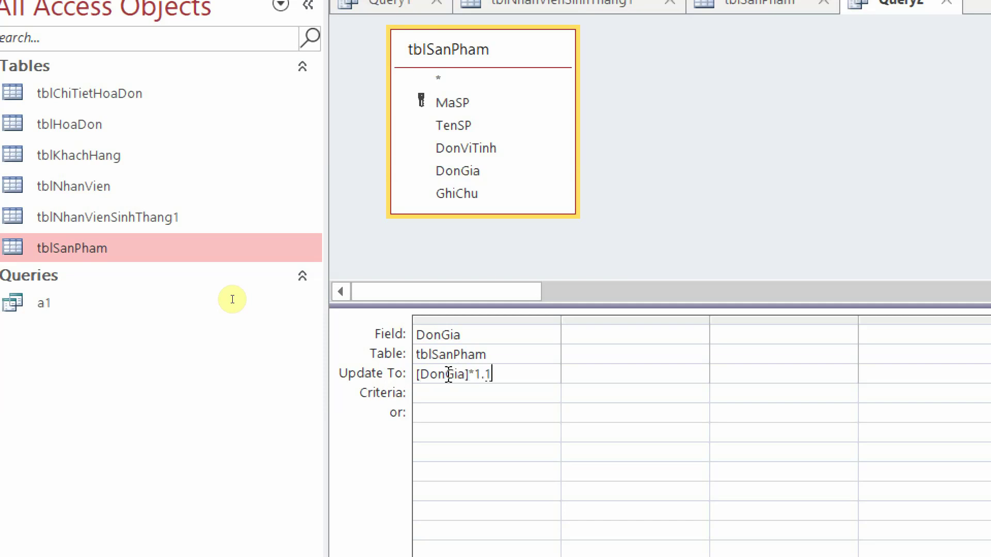
pyautogui.click(455, 408)
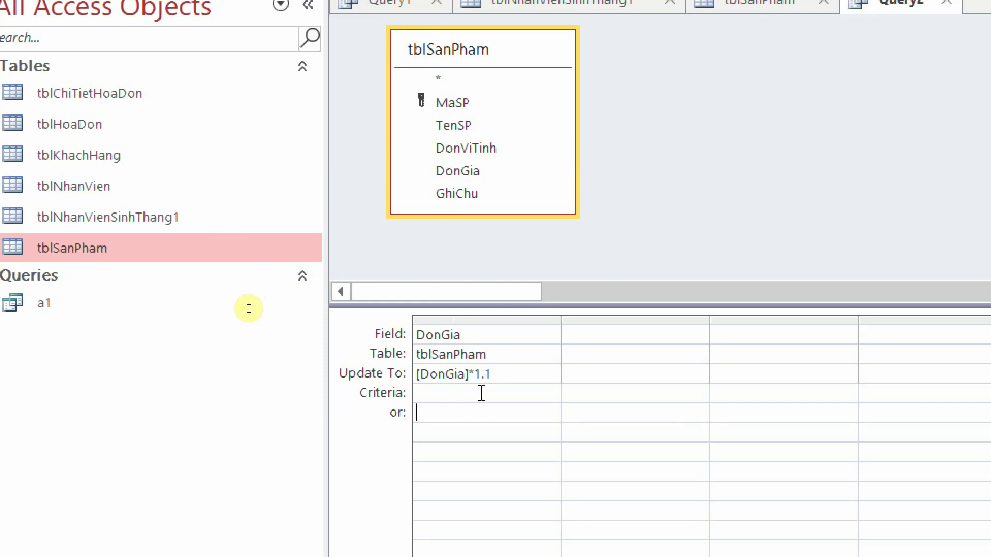
pyautogui.moveTo(501, 375); pyautogui.dragTo(418, 377)
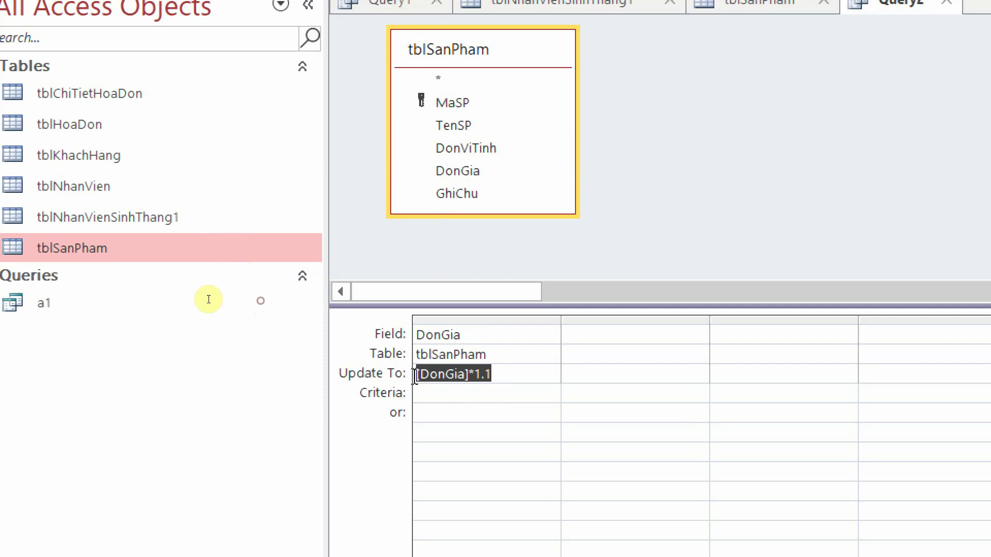
pyautogui.click(485, 375)
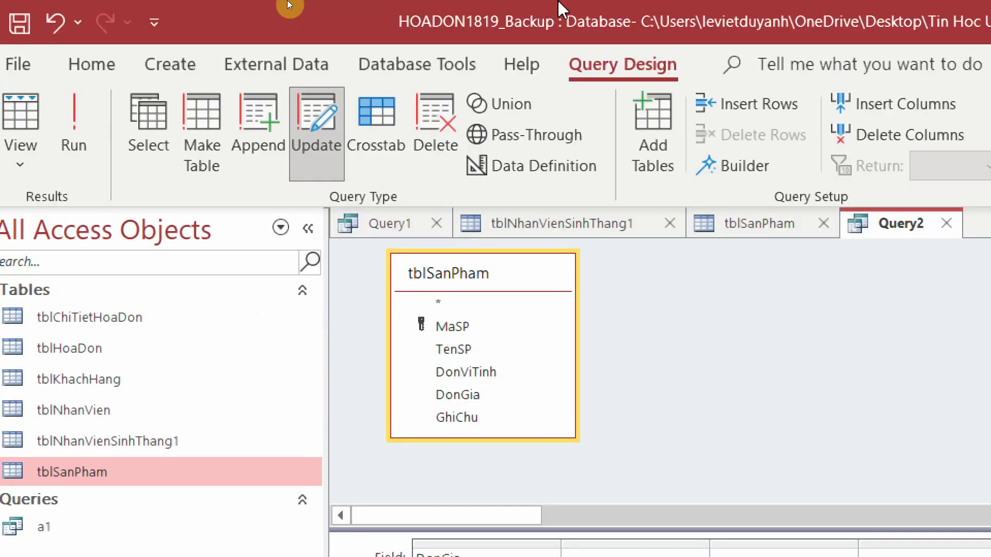
# Run the DonGia update query, confirm the update, and check the first product's price in the tblSanPham datasheet
pyautogui.click(74, 124)
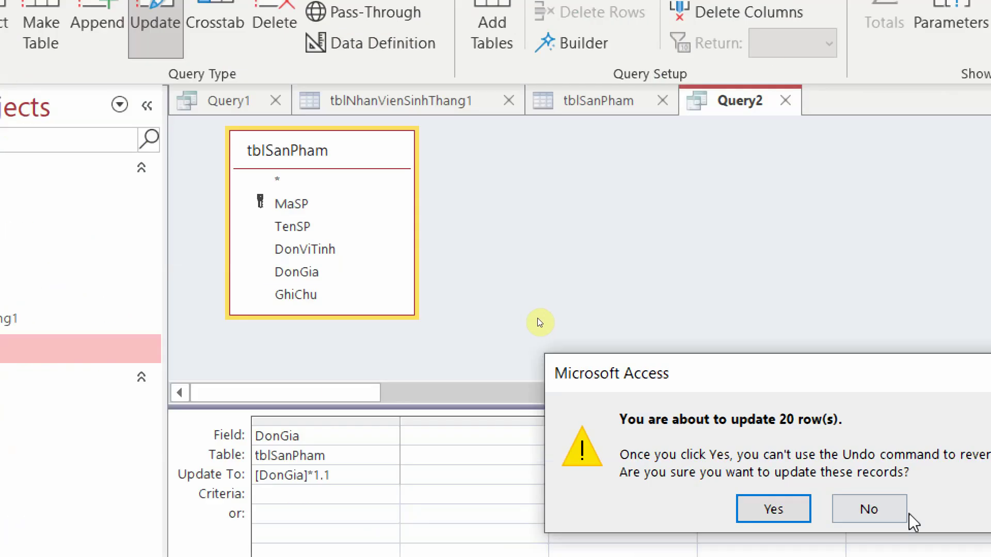
pyautogui.click(803, 510)
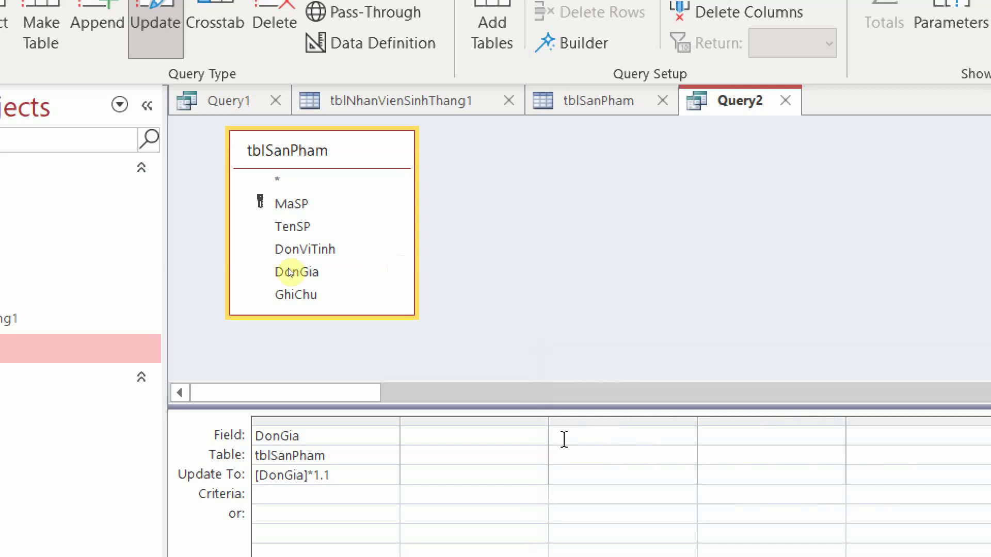
pyautogui.click(578, 101)
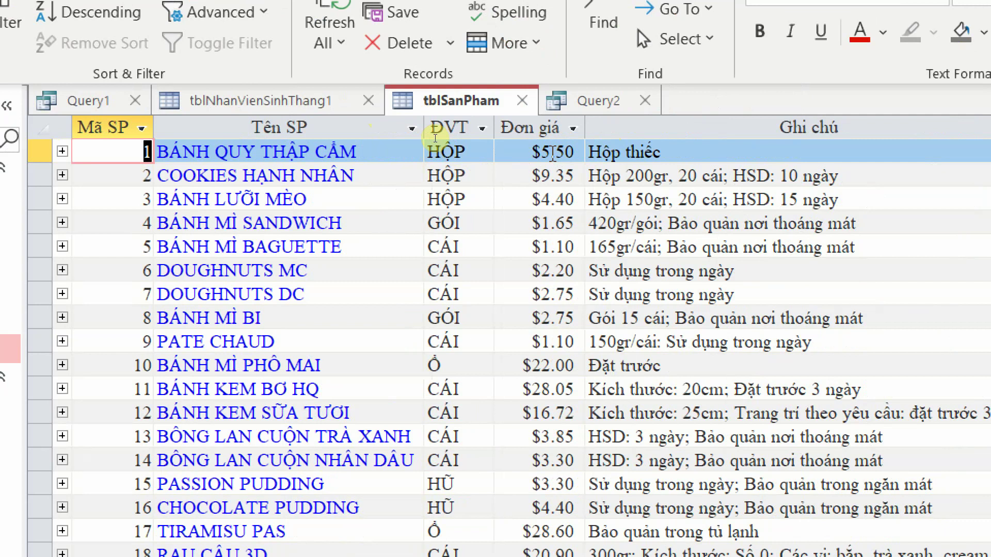
pyautogui.click(535, 151)
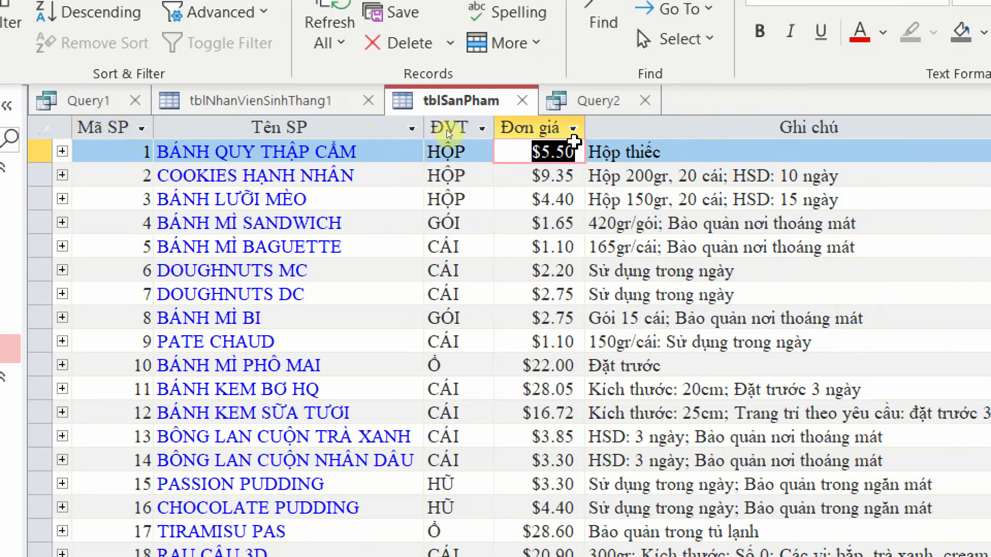
# Run Query2 a second time, confirm the update, and check the Đơn giá column in tblSanPham again
pyautogui.click(596, 101)
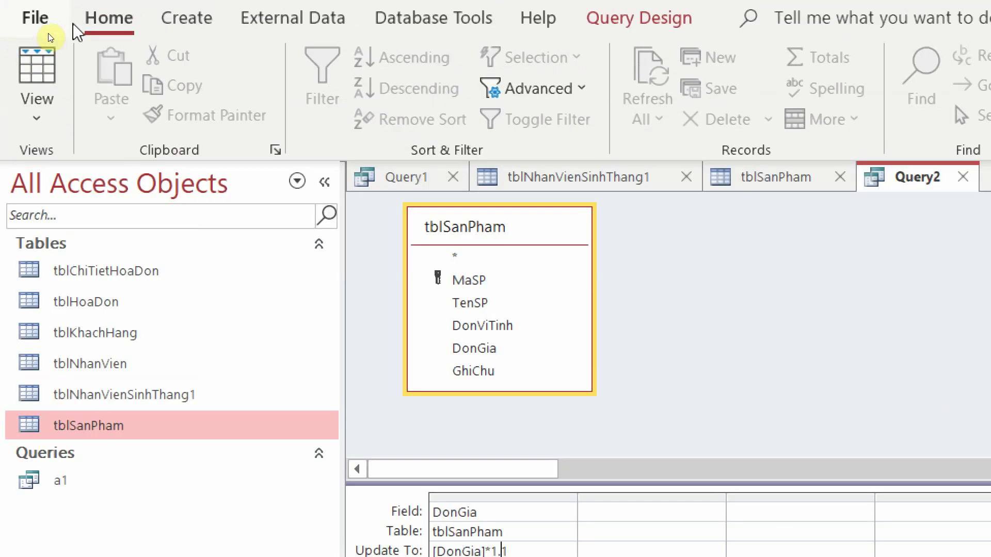
pyautogui.click(640, 19)
pyautogui.click(89, 72)
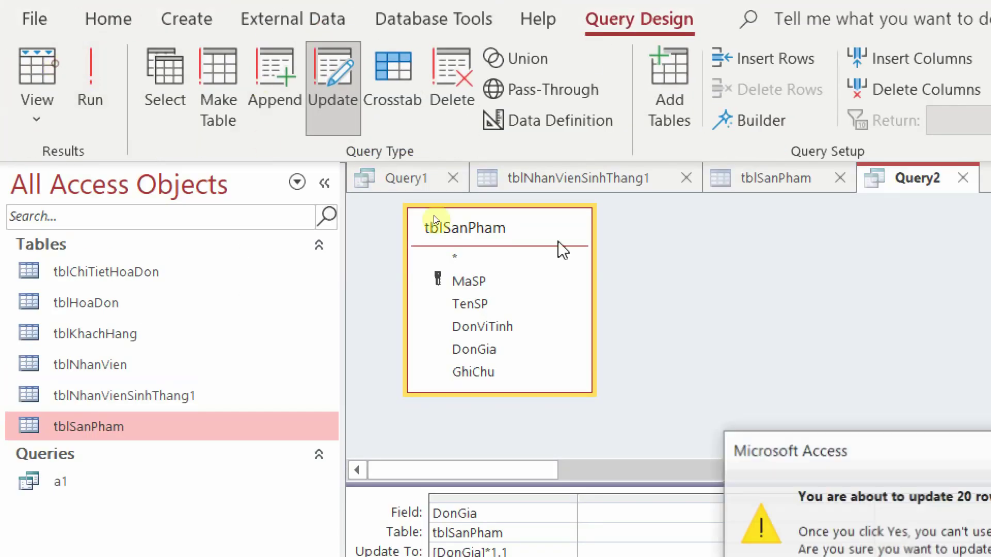
pyautogui.click(711, 527)
pyautogui.click(547, 123)
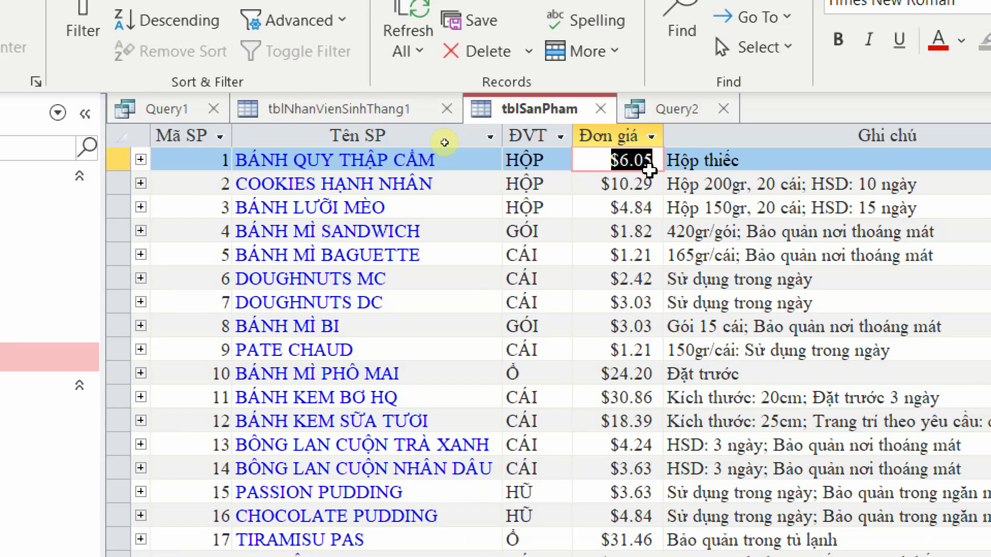
# Return to the Query2 design and review the Update To expression and Criteria row of the DonGia field
pyautogui.click(681, 108)
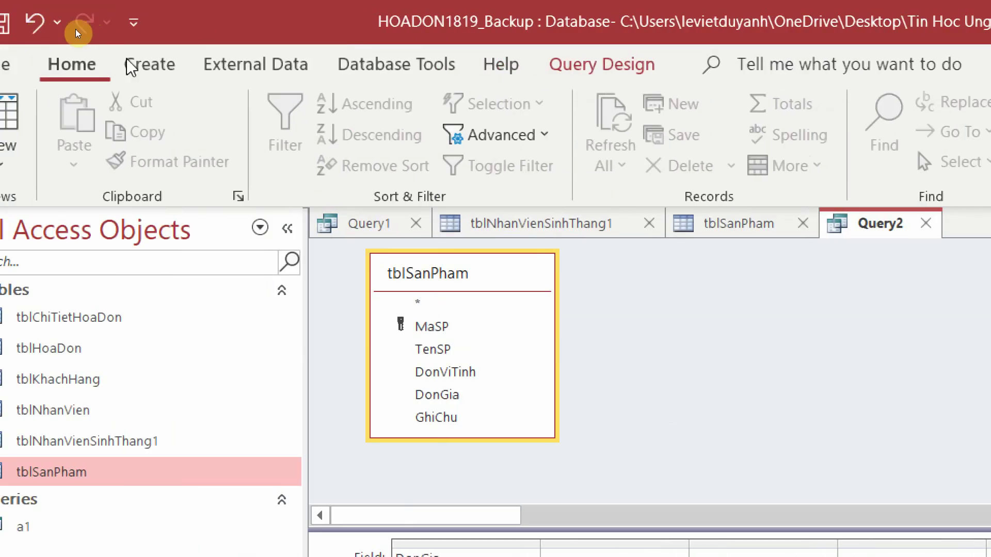
pyautogui.click(216, 62)
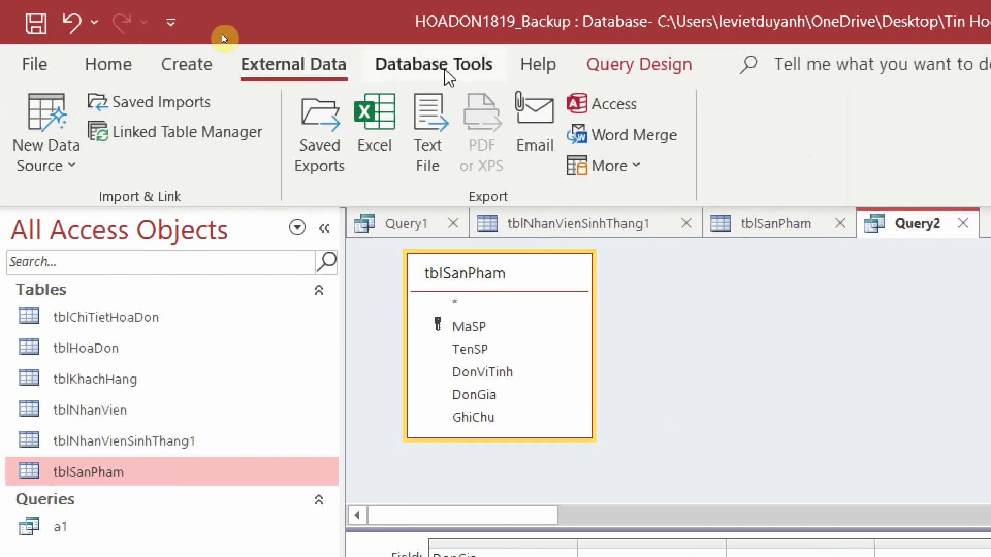
pyautogui.click(599, 66)
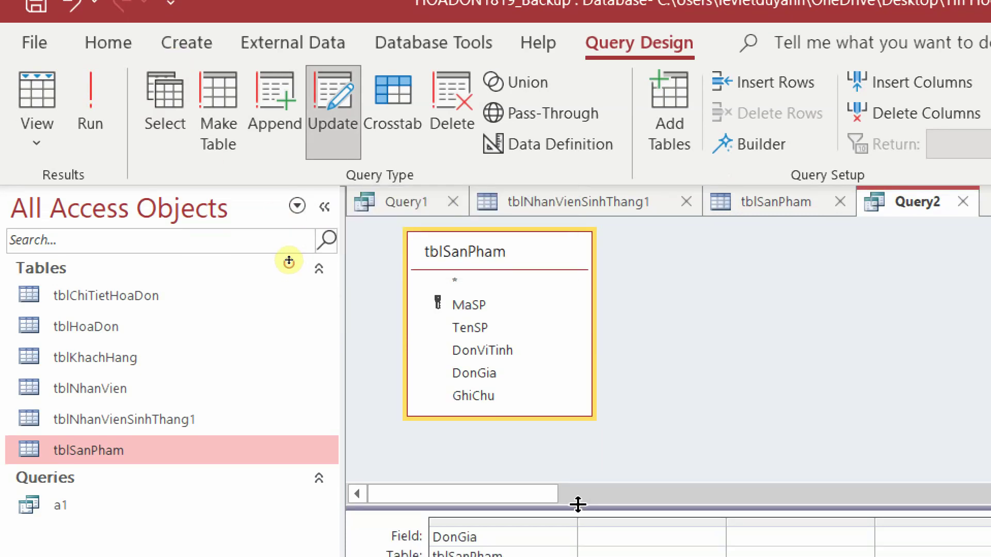
pyautogui.moveTo(577, 527); pyautogui.dragTo(578, 475)
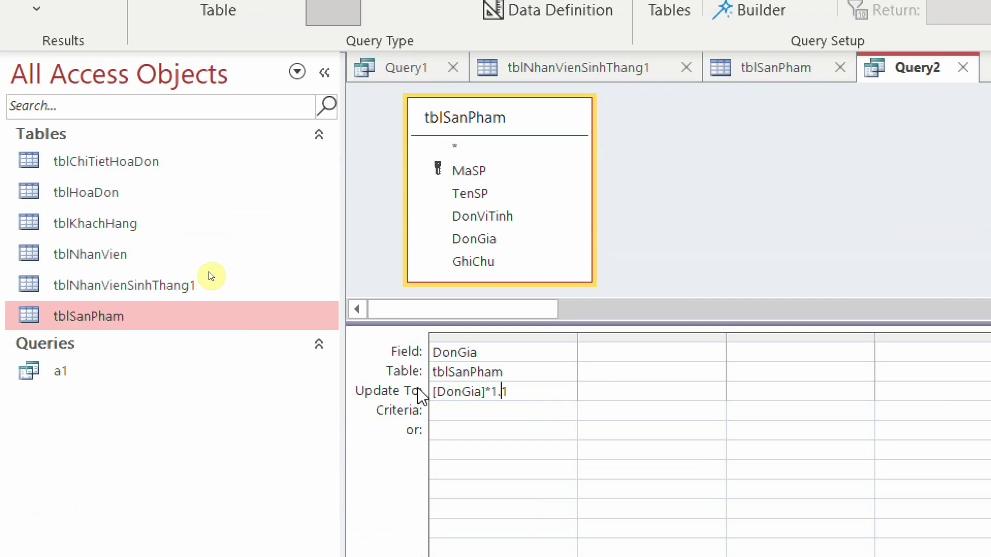
pyautogui.moveTo(518, 392); pyautogui.dragTo(436, 392)
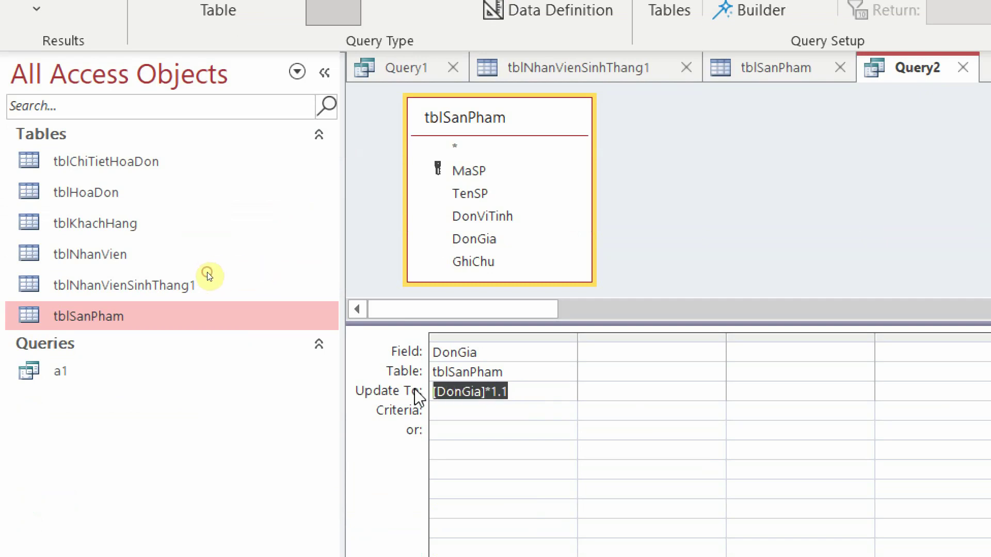
pyautogui.click(449, 409)
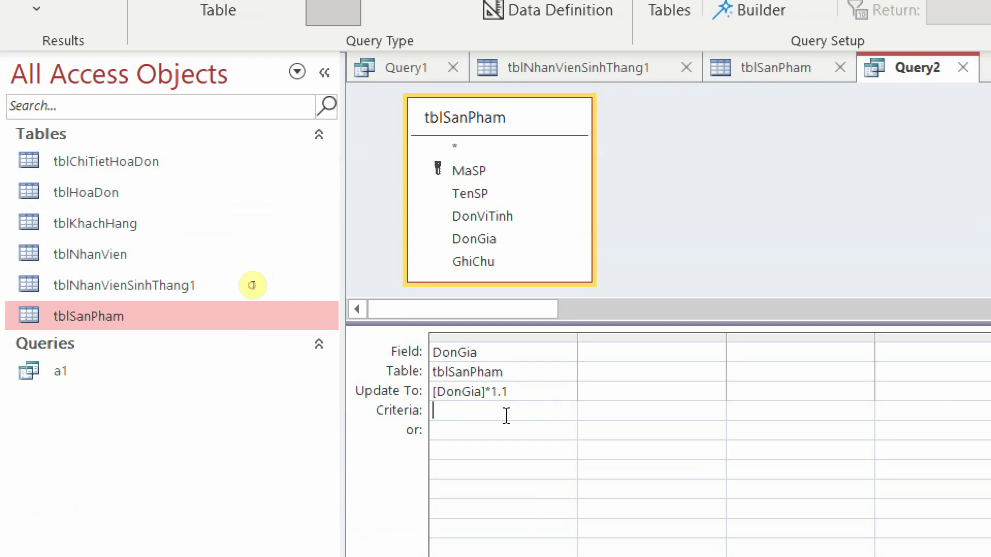
pyautogui.click(524, 397)
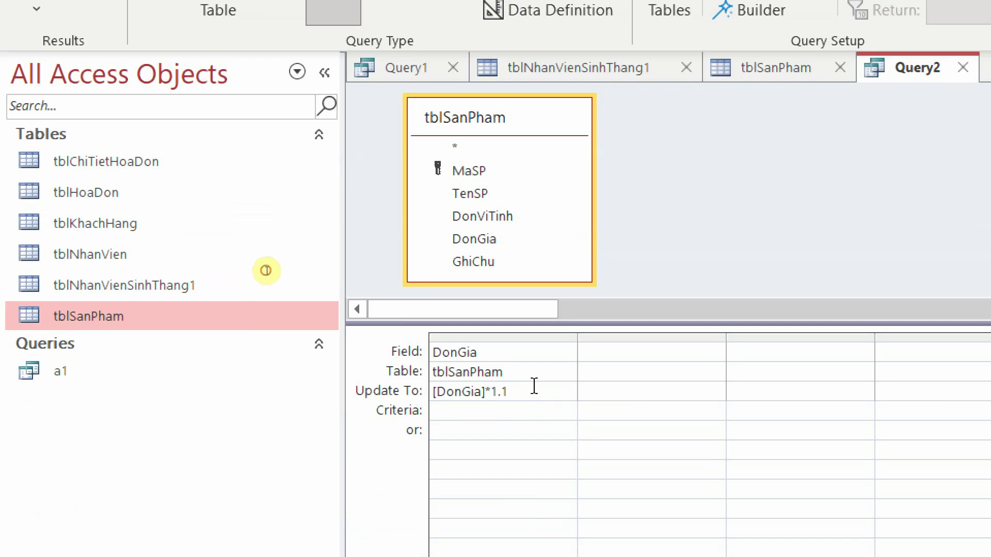
pyautogui.moveTo(534, 386); pyautogui.dragTo(385, 384)
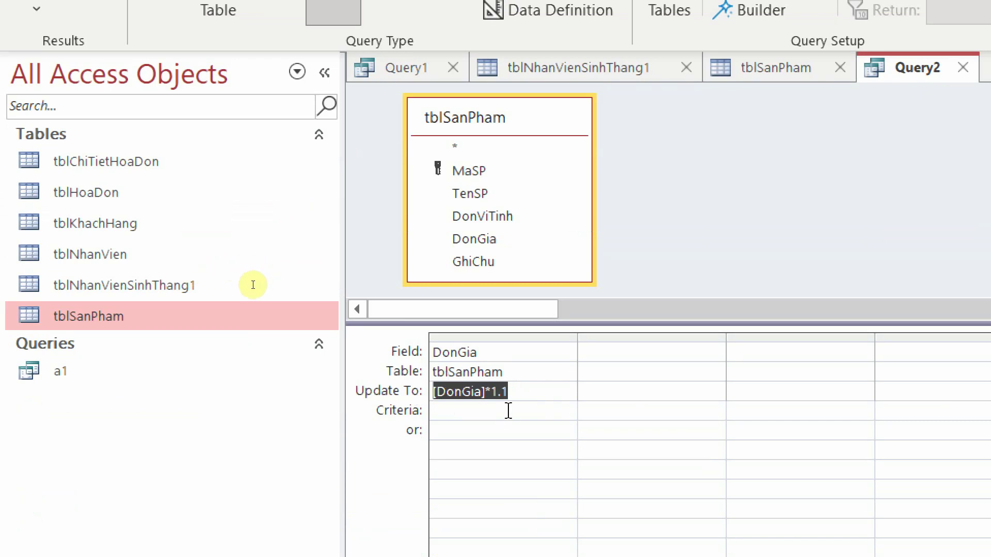
pyautogui.click(505, 413)
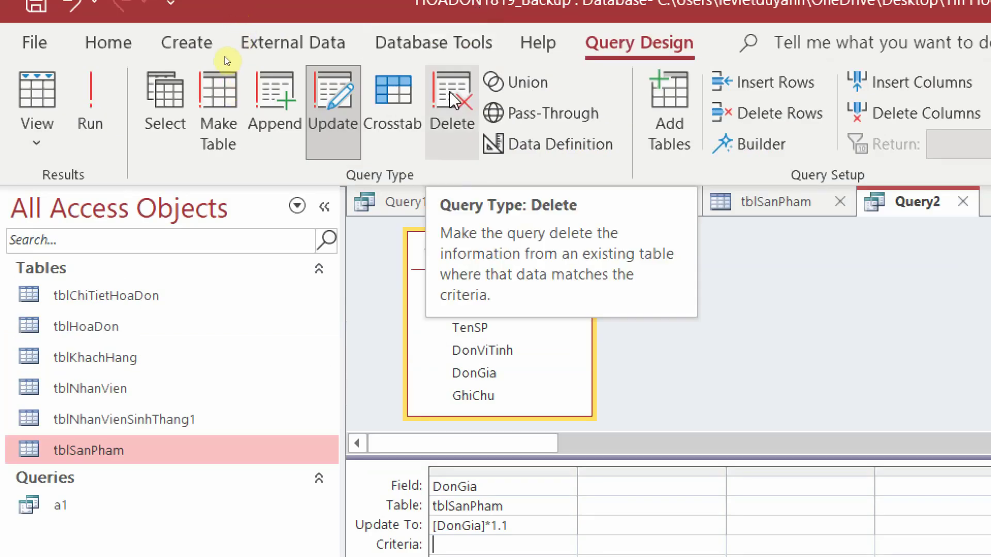
# Change Query2 from an update query to a delete query and preview its records in datasheet view
pyautogui.click(451, 98)
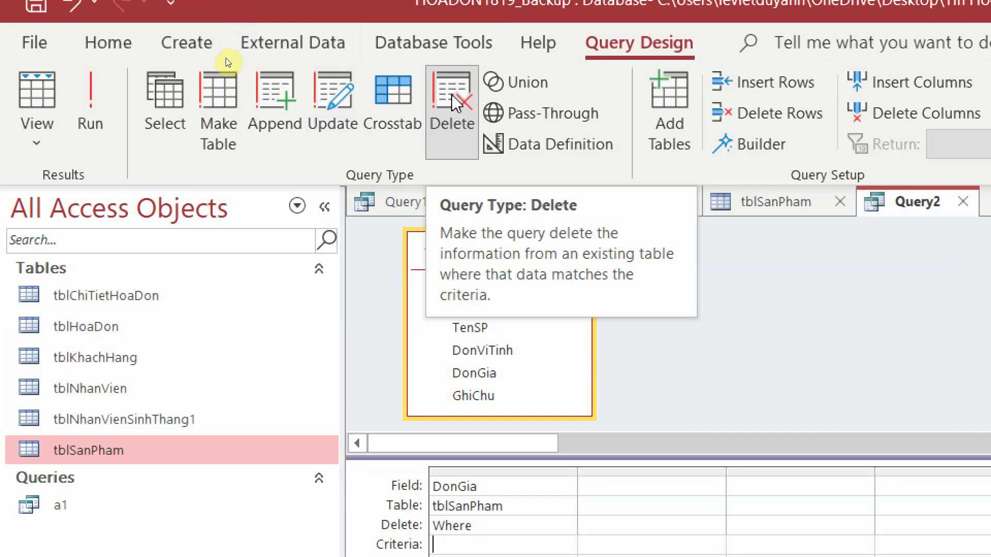
pyautogui.click(26, 77)
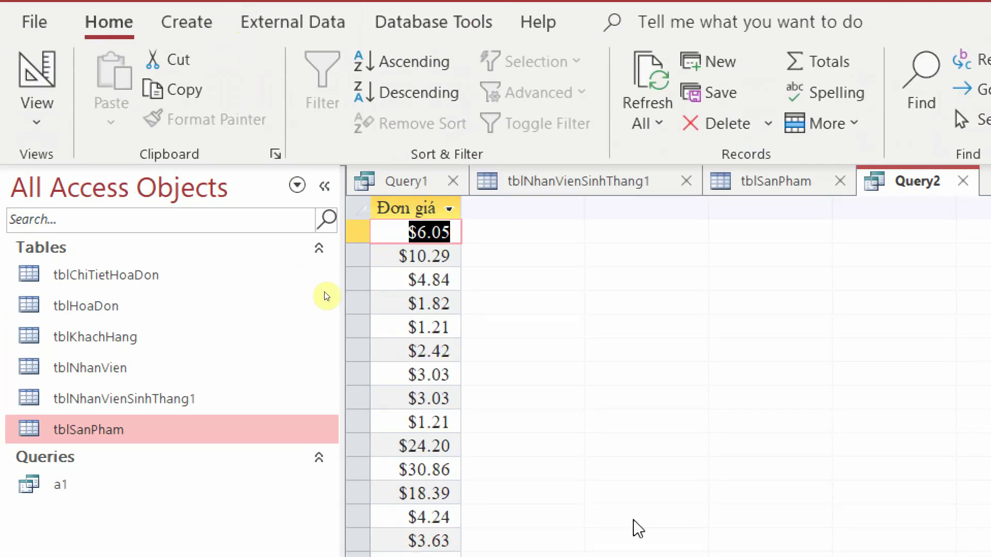
# Open the tblNhanVienSinhThang1 datasheet and examine the name and NgaySinh of the employee with MaNV 16
pyautogui.click(634, 183)
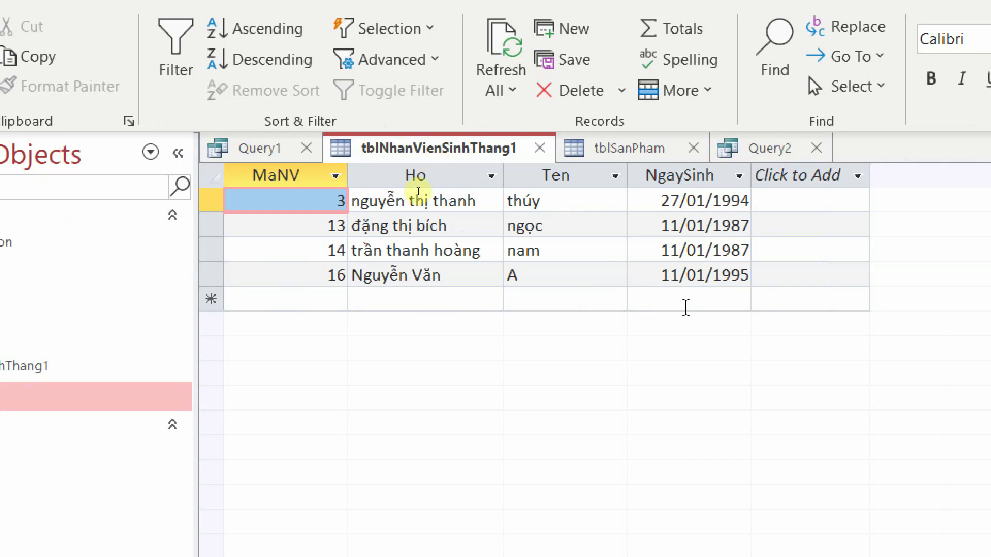
pyautogui.click(688, 276)
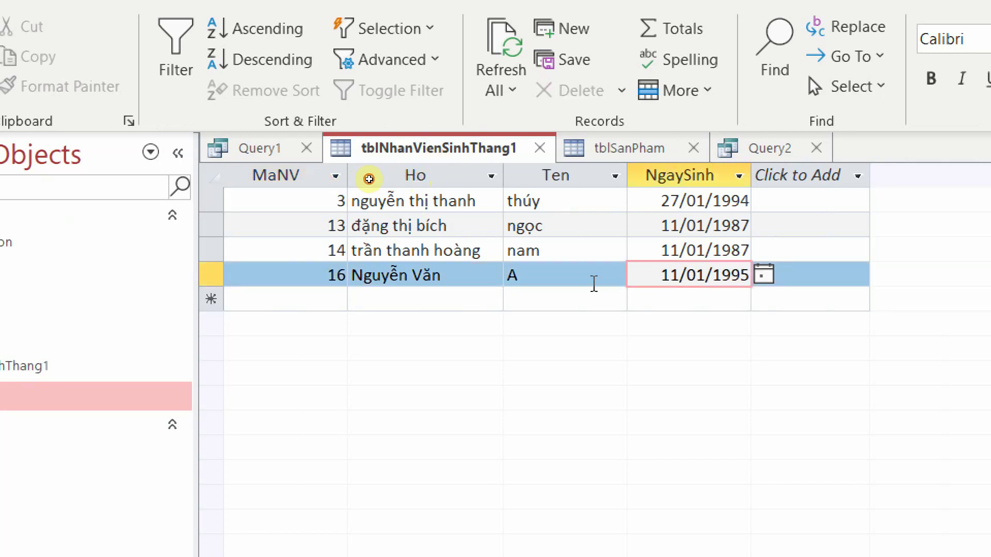
pyautogui.click(518, 279)
pyautogui.click(432, 274)
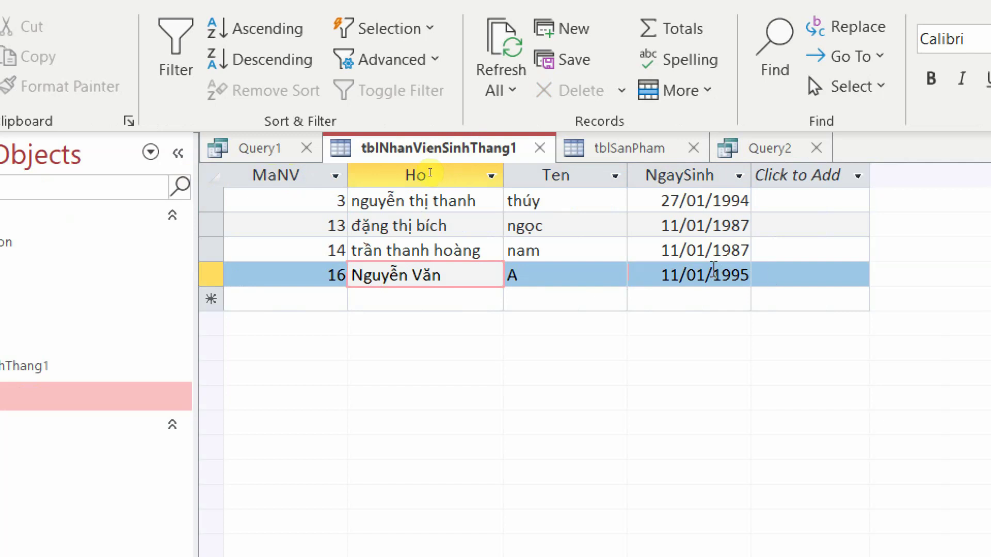
# Open the tblNhanVien datasheet to view the employee records, and switch Query2 back to its design
pyautogui.click(586, 270)
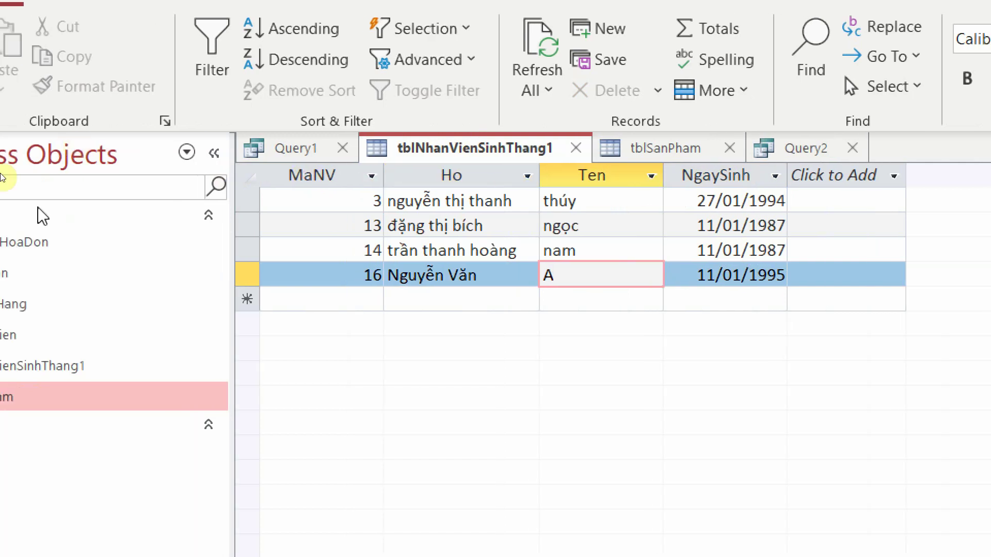
pyautogui.doubleClick(114, 341)
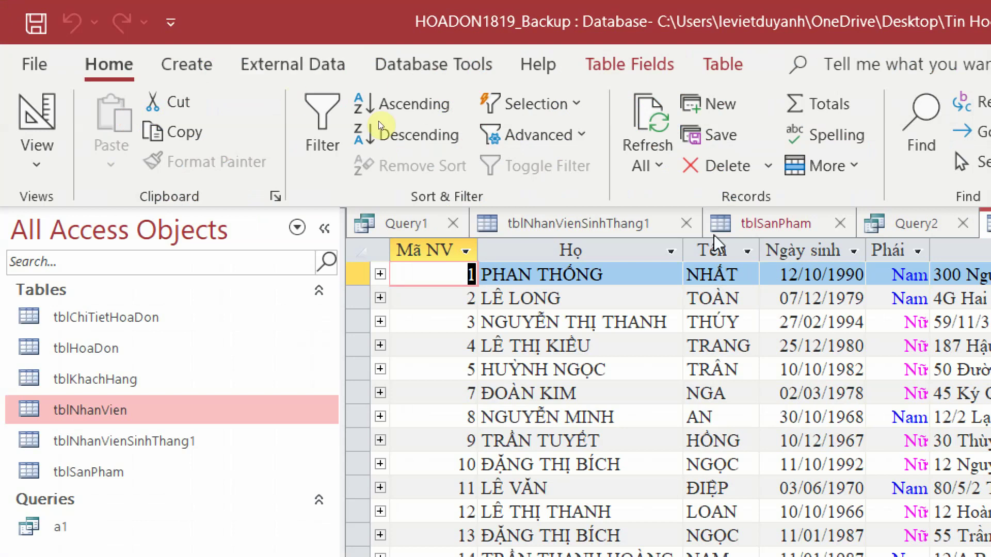
pyautogui.click(900, 223)
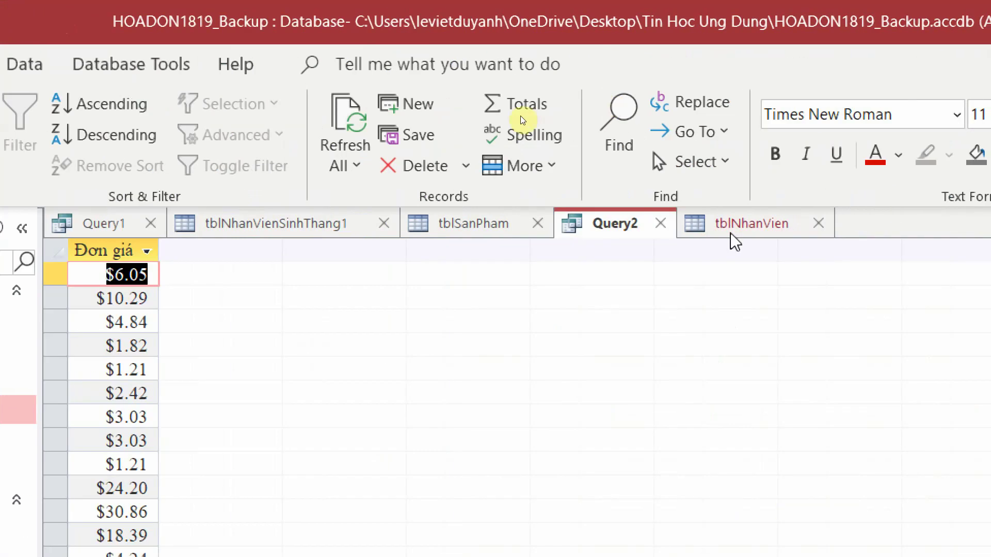
pyautogui.click(734, 240)
pyautogui.click(612, 234)
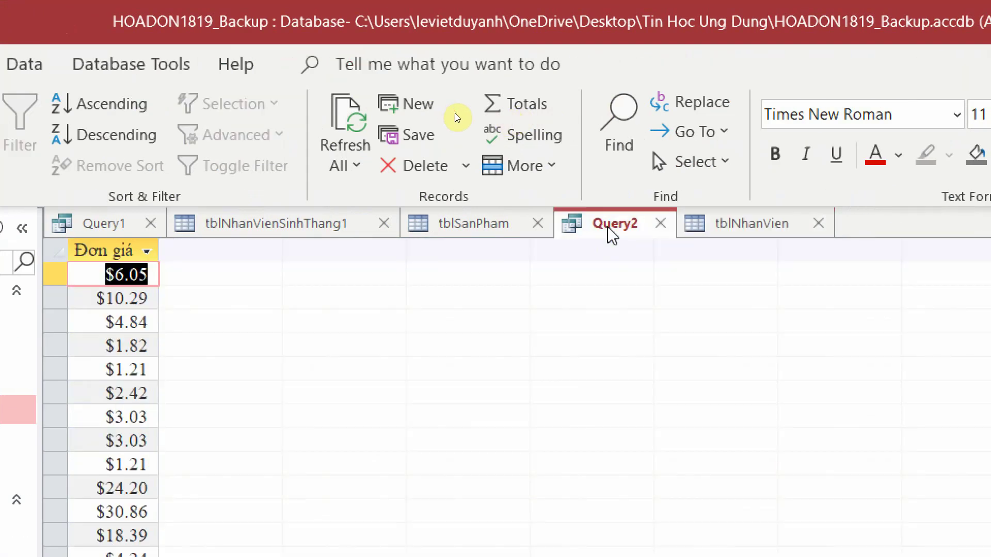
pyautogui.click(20, 108)
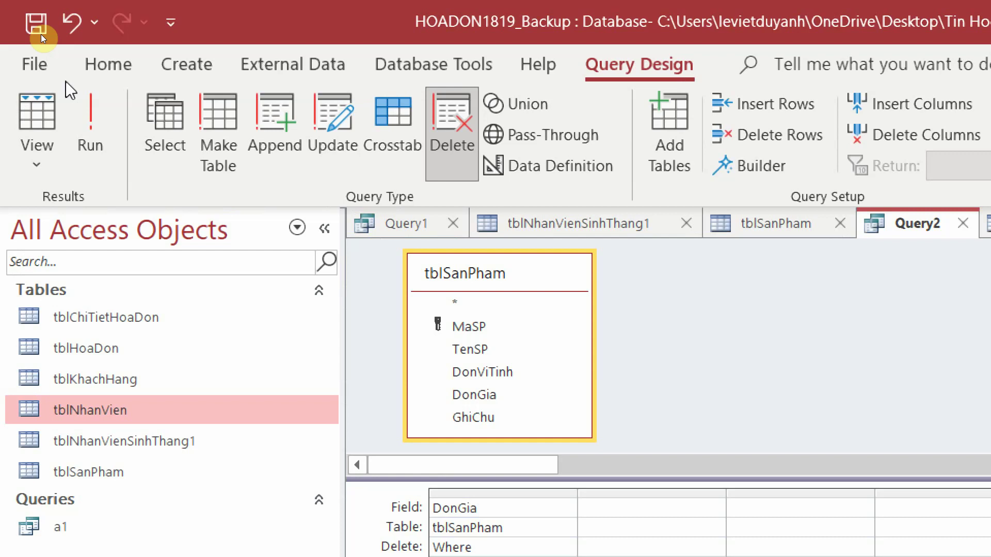
# Create a new query design based on tblNhanVien and make it a delete query
pyautogui.click(186, 65)
pyautogui.click(398, 148)
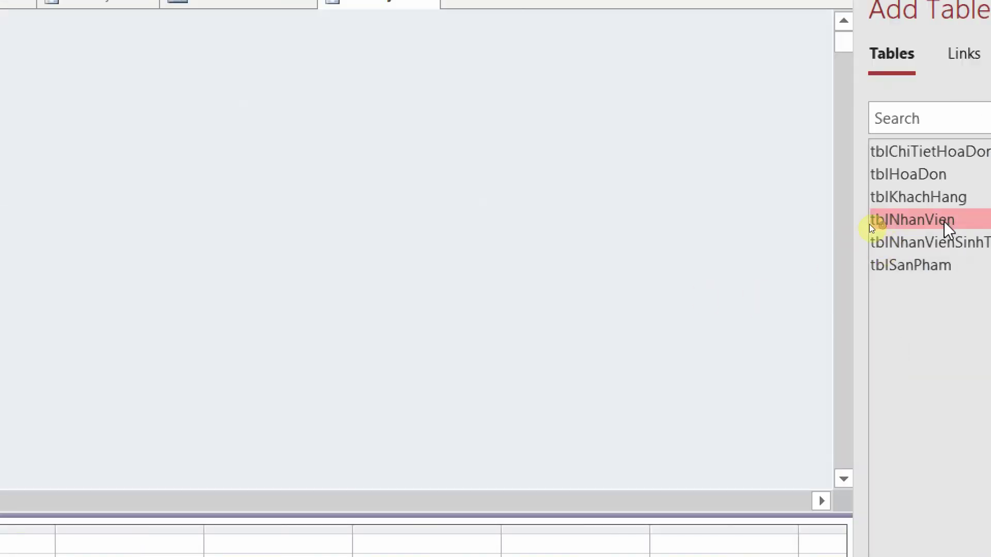
pyautogui.doubleClick(949, 230)
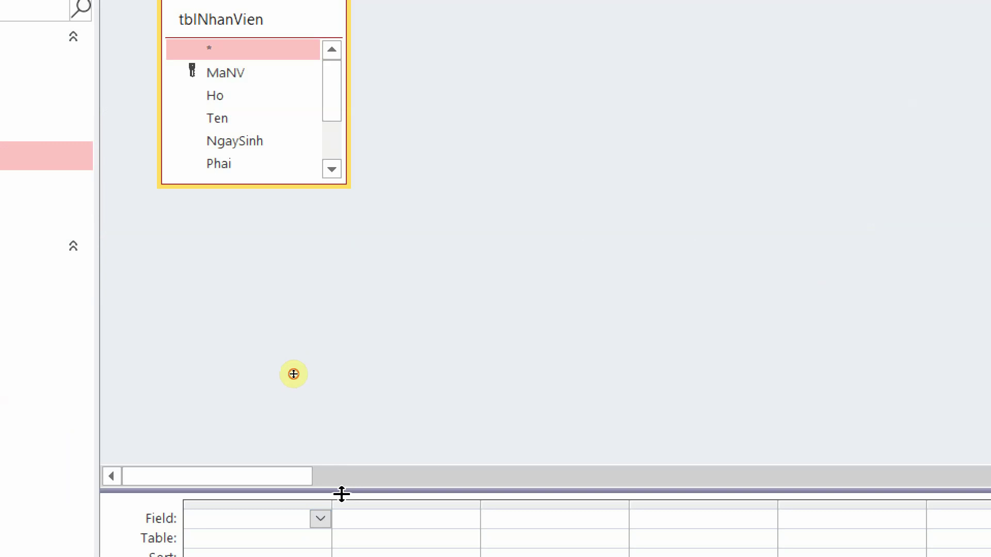
pyautogui.moveTo(341, 494); pyautogui.dragTo(402, 266)
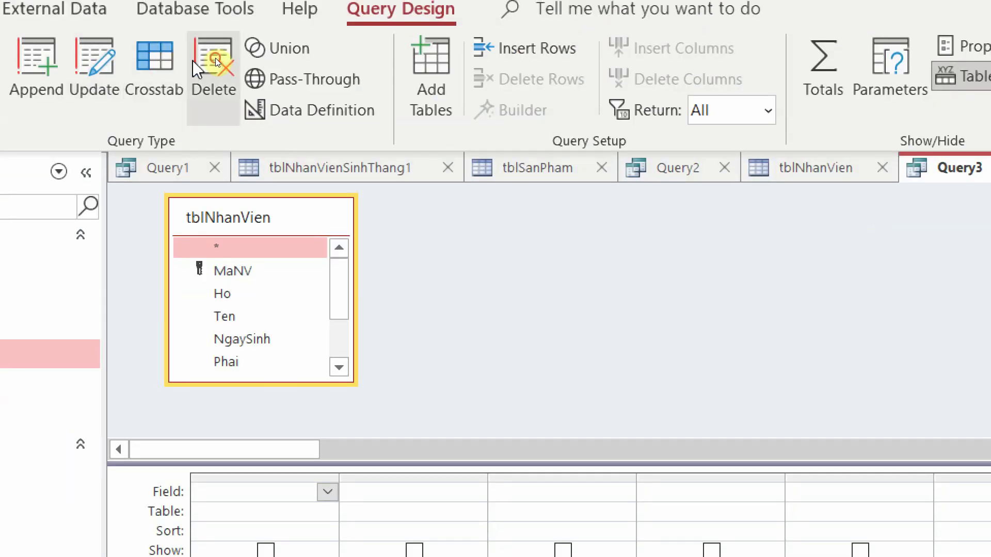
pyautogui.click(214, 62)
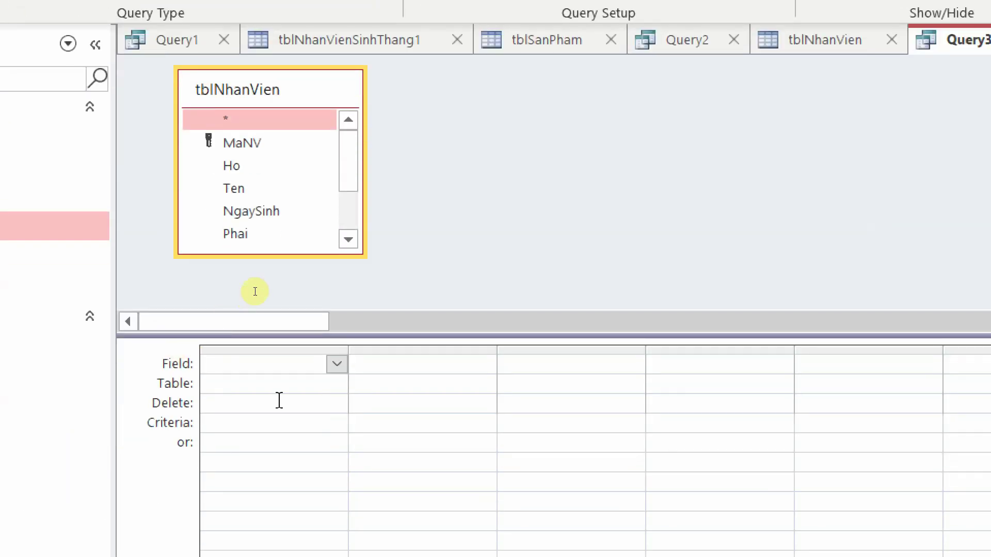
# Examine the choices offered in the Delete row of the new query's first column
pyautogui.click(279, 400)
pyautogui.click(336, 408)
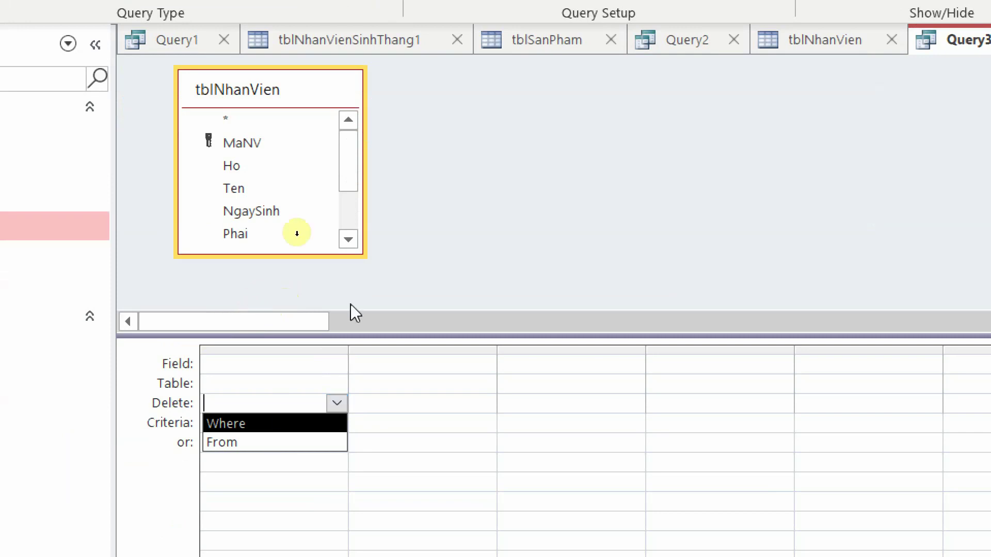
pyautogui.click(432, 221)
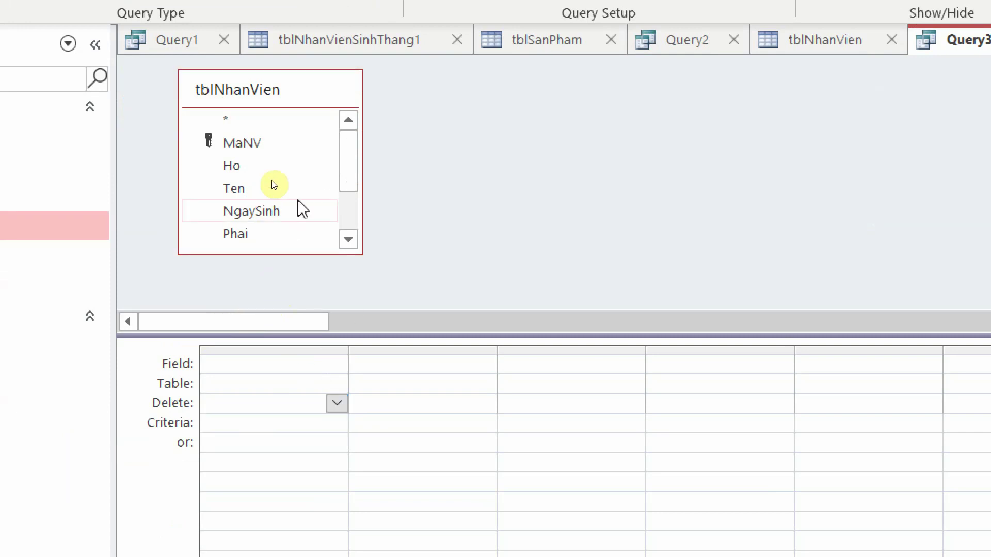
pyautogui.click(318, 187)
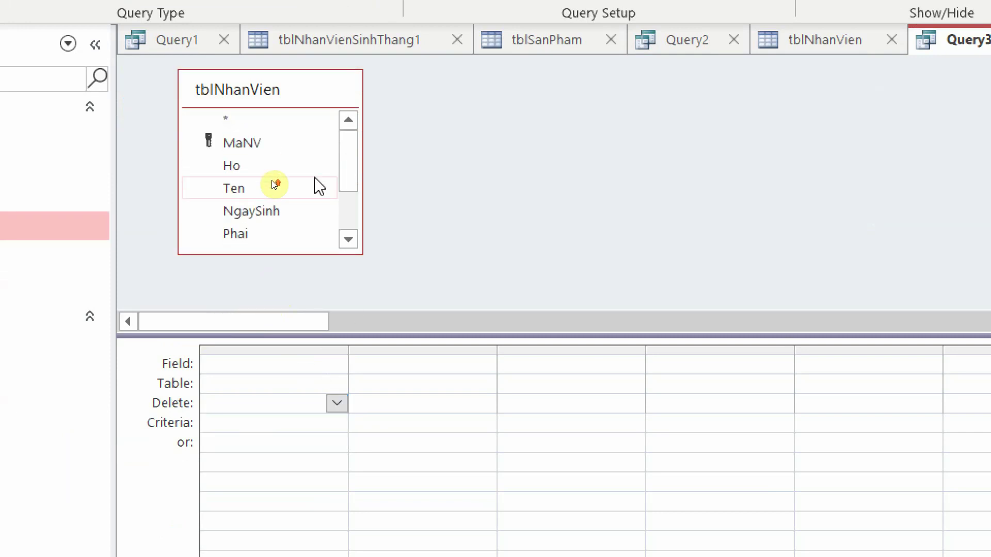
# Add the MaNV field to the delete query as a Where condition with the criterion 16
pyautogui.doubleClick(283, 142)
pyautogui.click(233, 423)
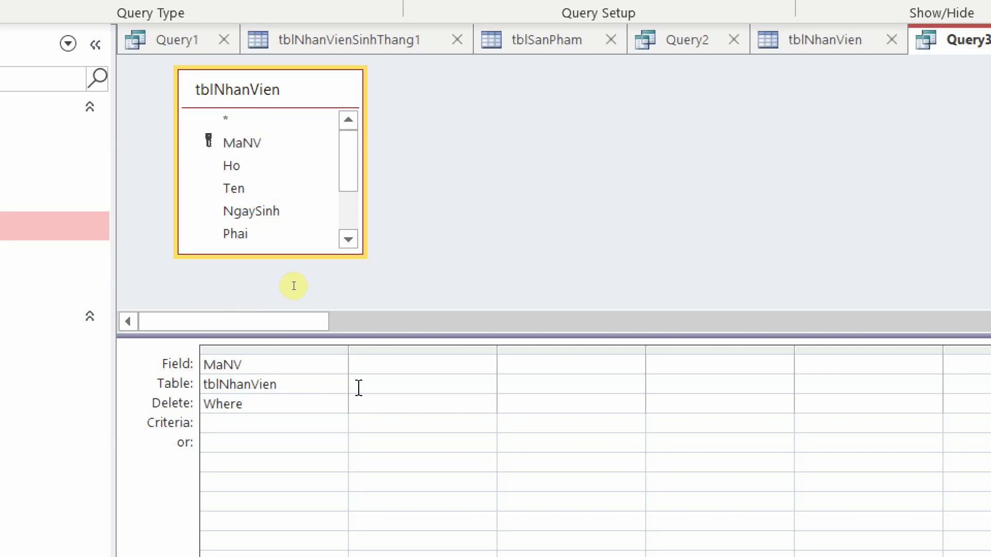
pyautogui.write('16')
pyautogui.click(264, 408)
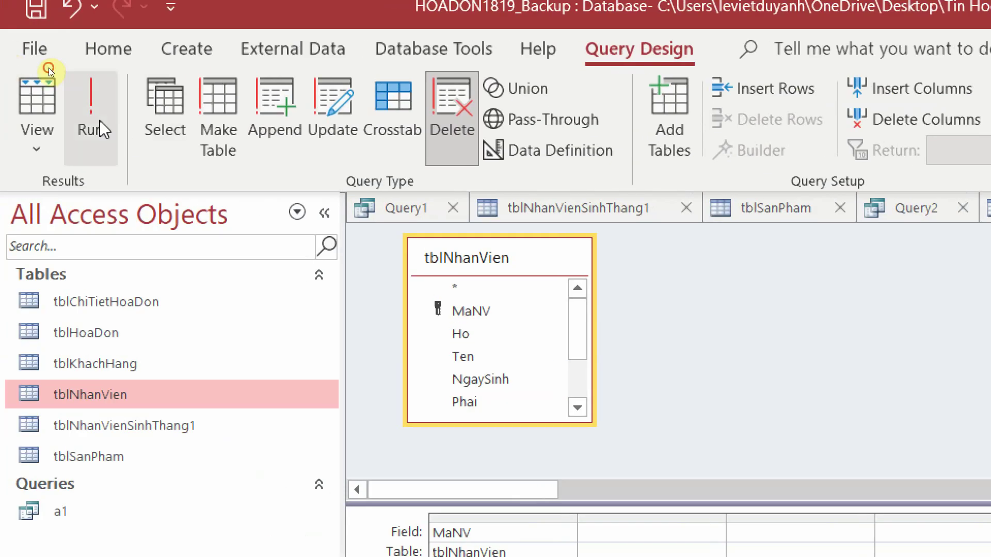
# Run the delete query, confirm deleting the matching employee record, and check the tblNhanVien datasheet
pyautogui.click(98, 122)
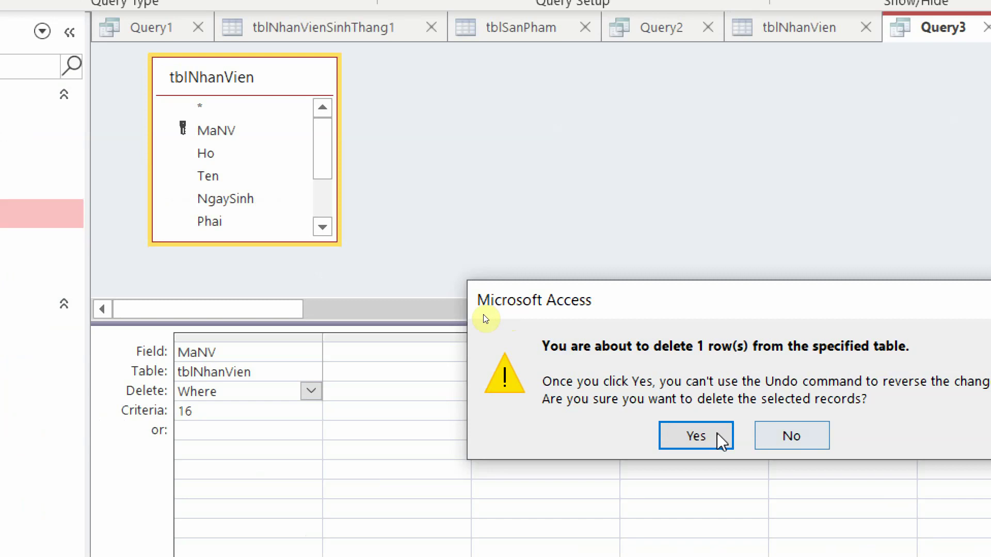
pyautogui.click(918, 474)
pyautogui.click(788, 45)
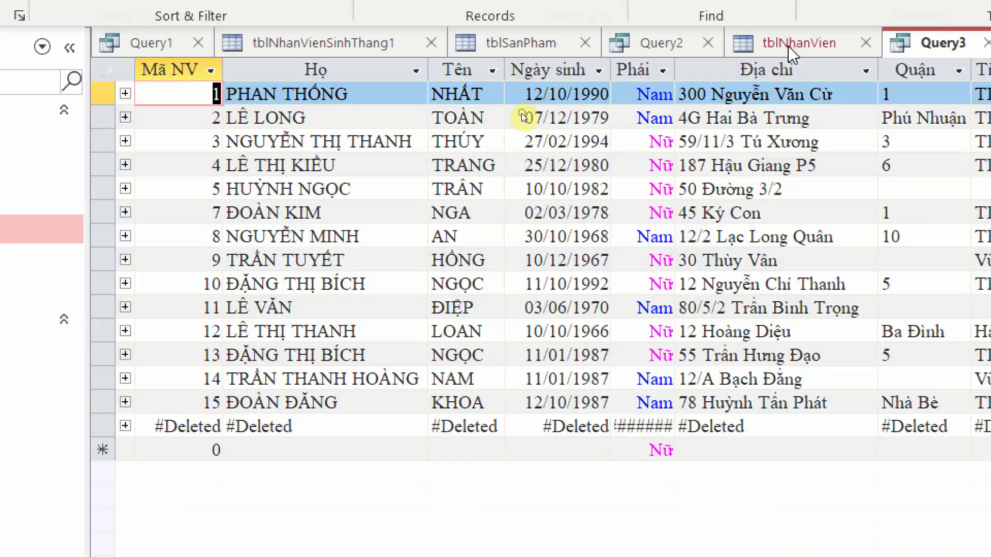